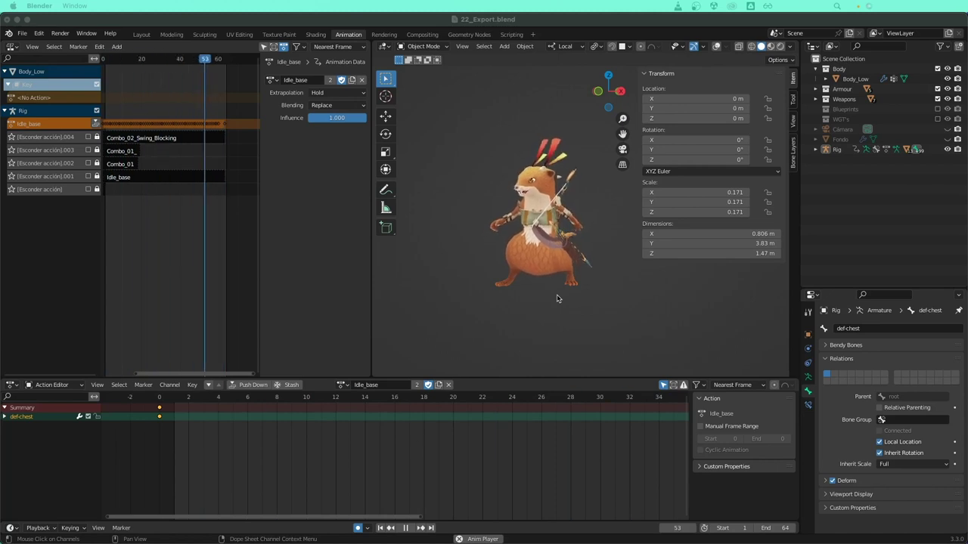
Switch the rig's action to Run_Base and set the scene end frame to 22.
left_click(342, 385)
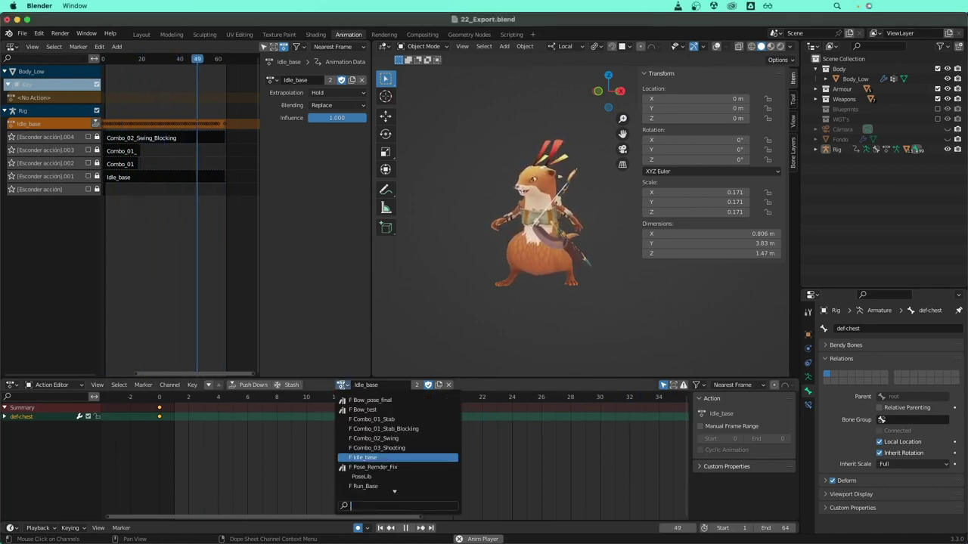
key("space")
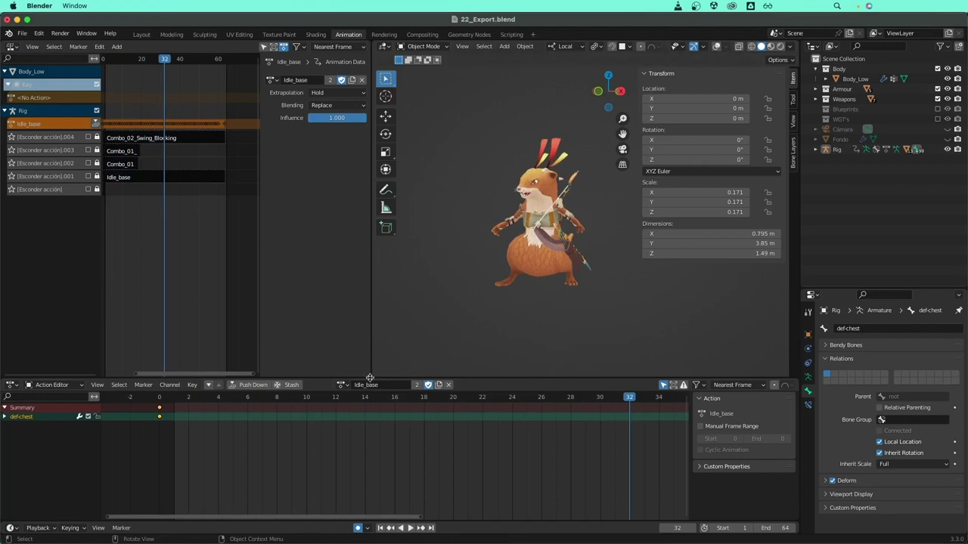
left_click(344, 386)
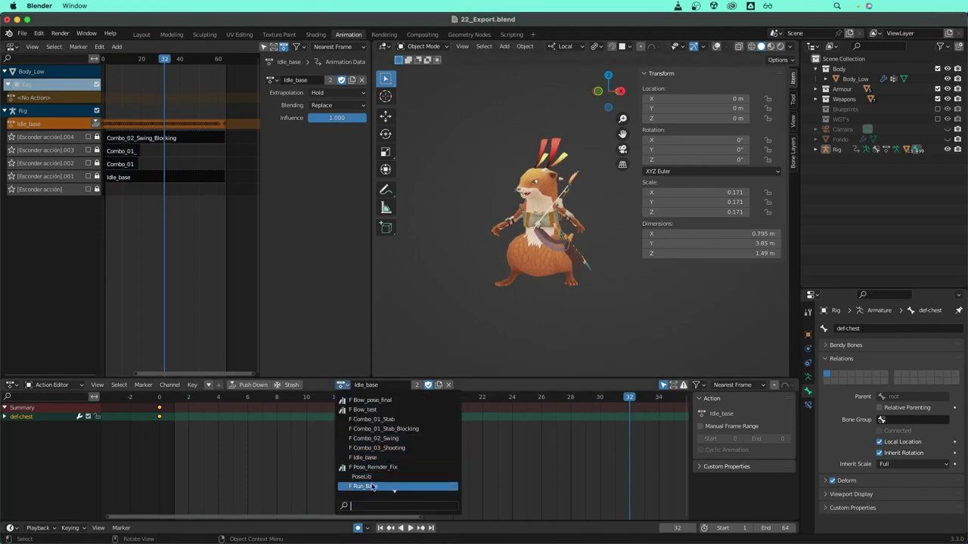
left_click(372, 486)
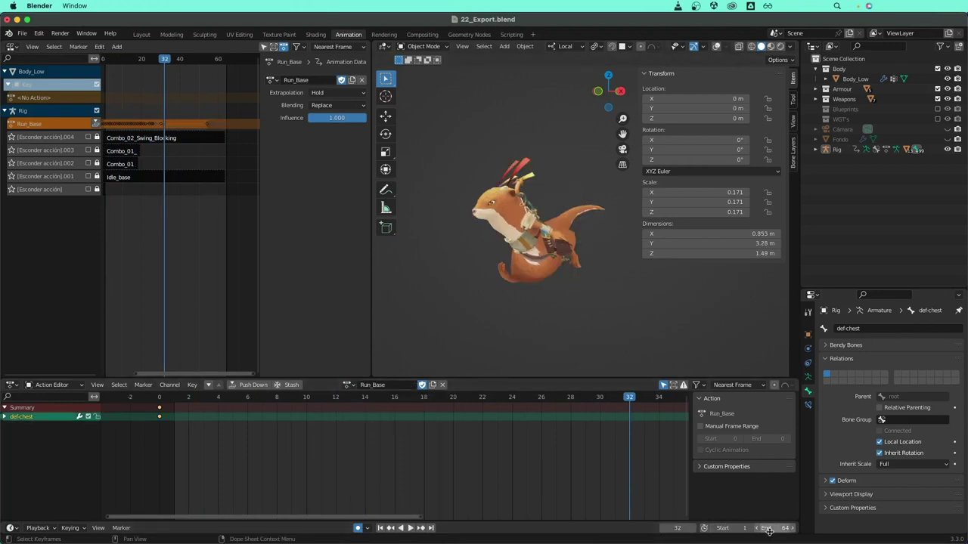
type("22")
key("Return")
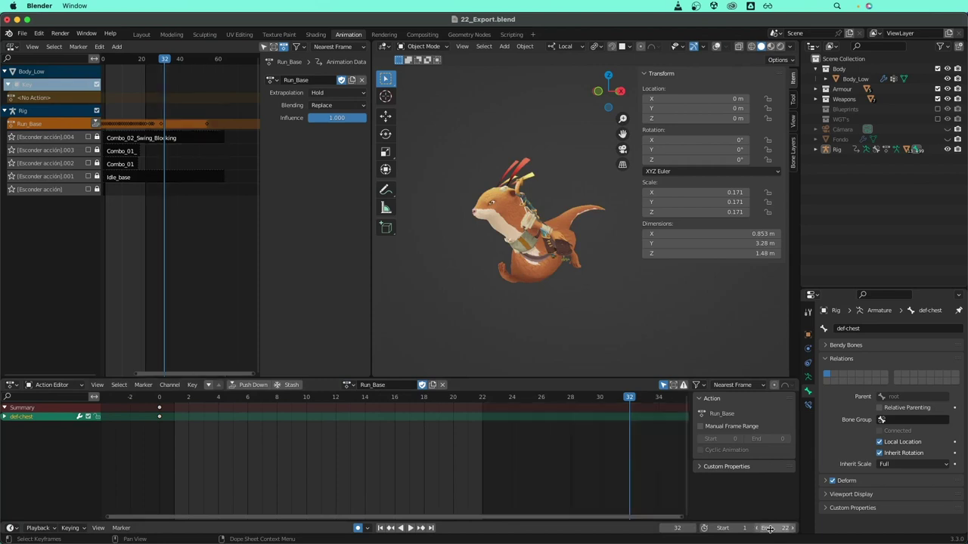
Preview the Run_Base animation, then make Combo_03_Shooting the rig's active action.
key("space")
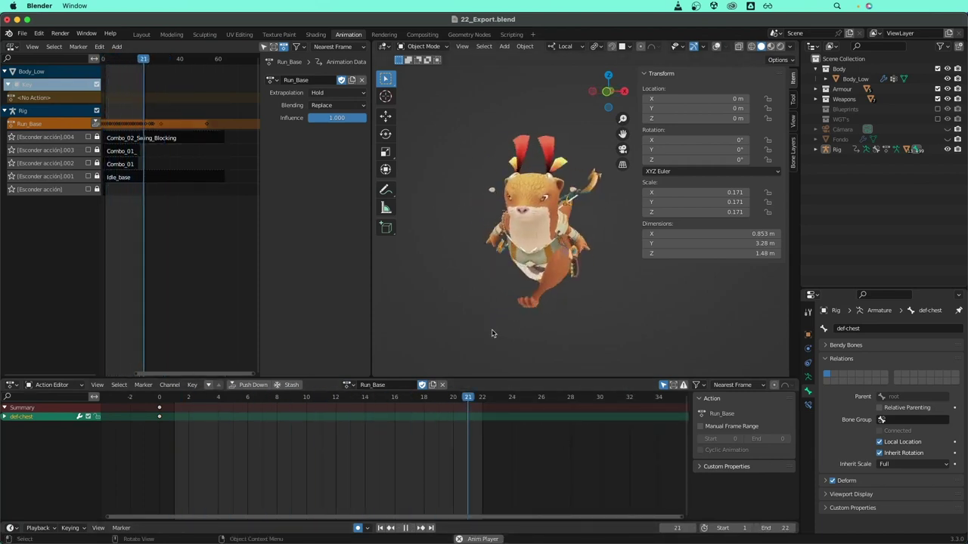
key("space")
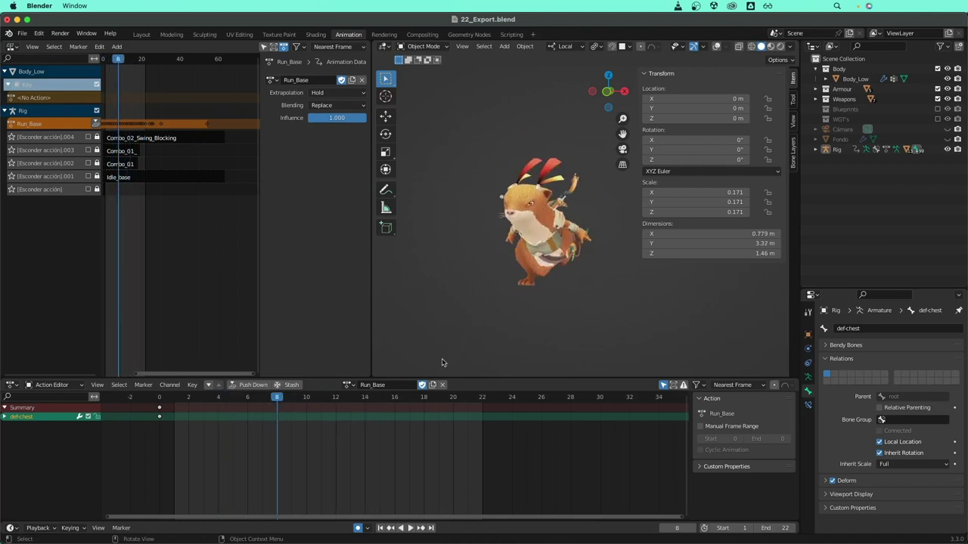
left_click(347, 385)
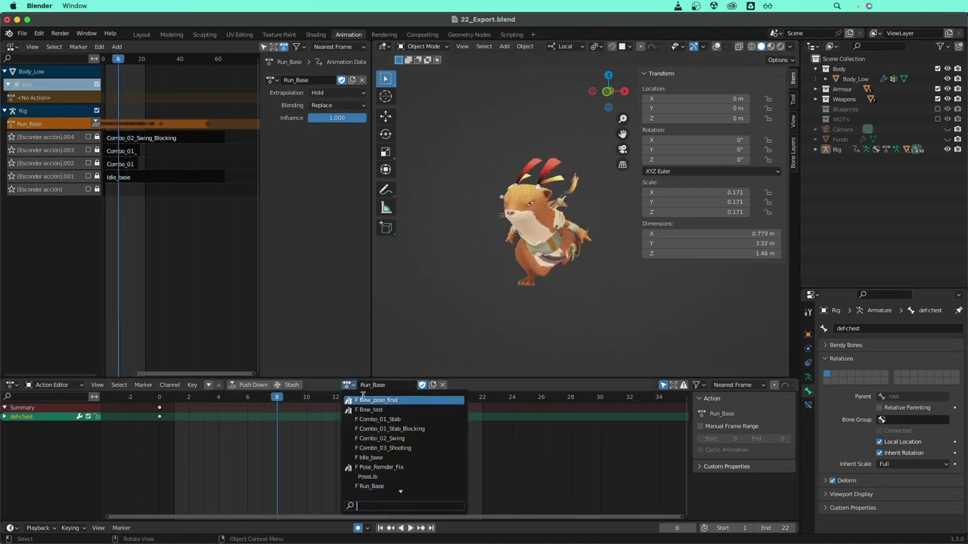
left_click(425, 448)
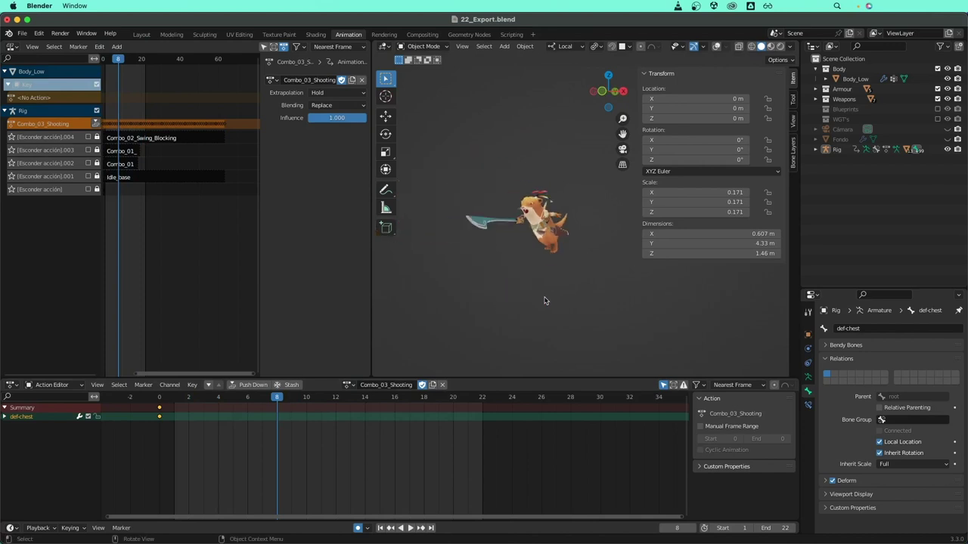
Put the rig in Pose Mode and fit all Combo_03_Shooting keyframes into the timeline.
middle_click_drag(544, 288, 531, 260)
left_click(533, 227)
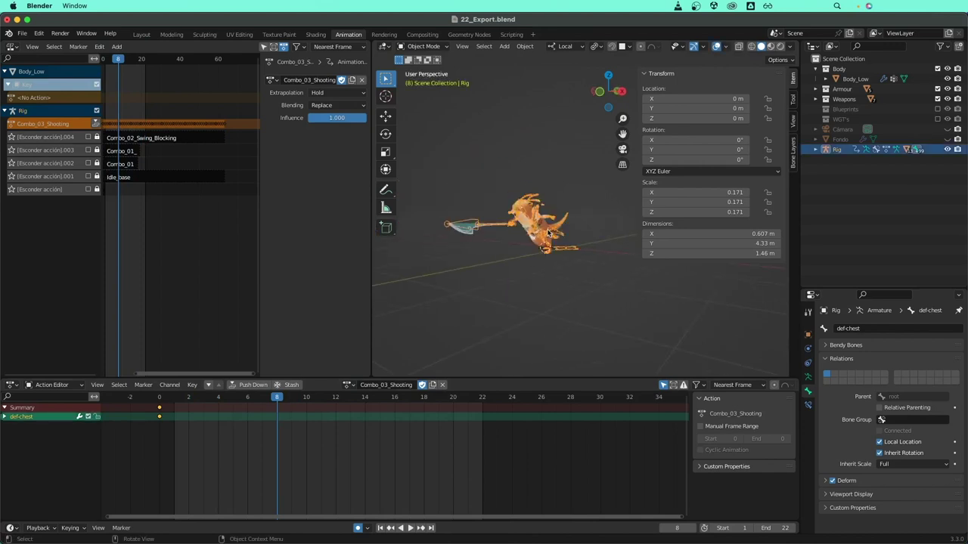
key("ctrl+Tab")
key("i")
key("Home")
Set the scene end frame back to 64 to cover the last keyframe at 63.
scroll(585, 451, "down", 2)
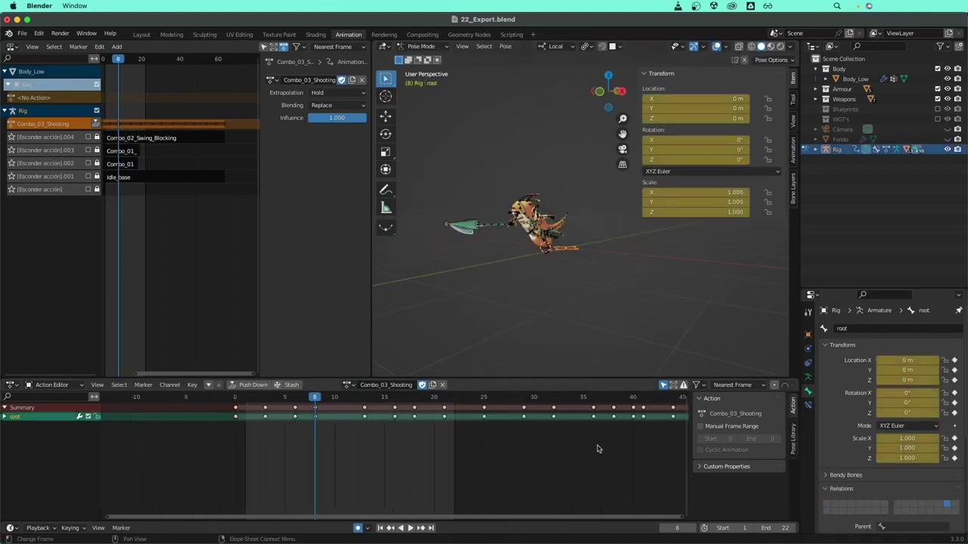
scroll(585, 451, "down", 3)
scroll(585, 451, "down", 1)
left_click(609, 396)
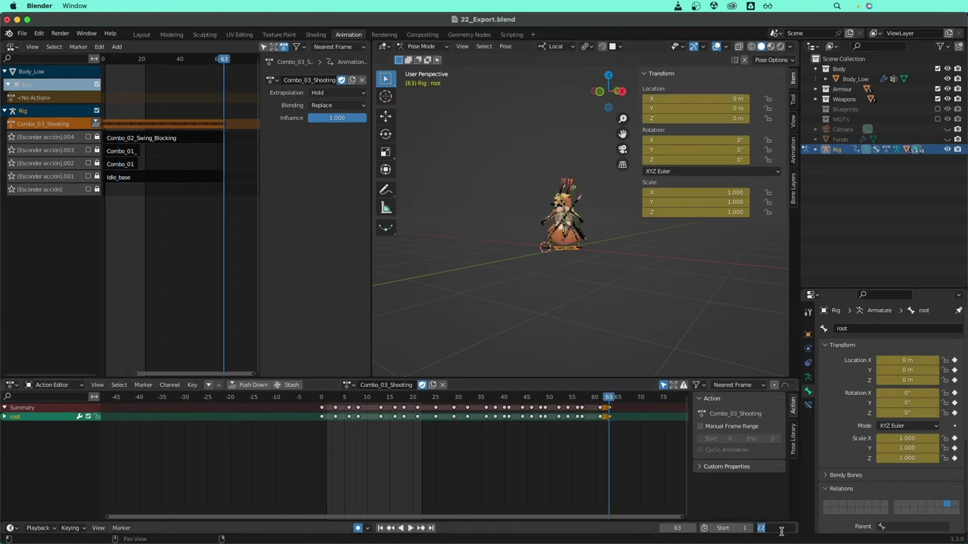
type("64")
key("Return")
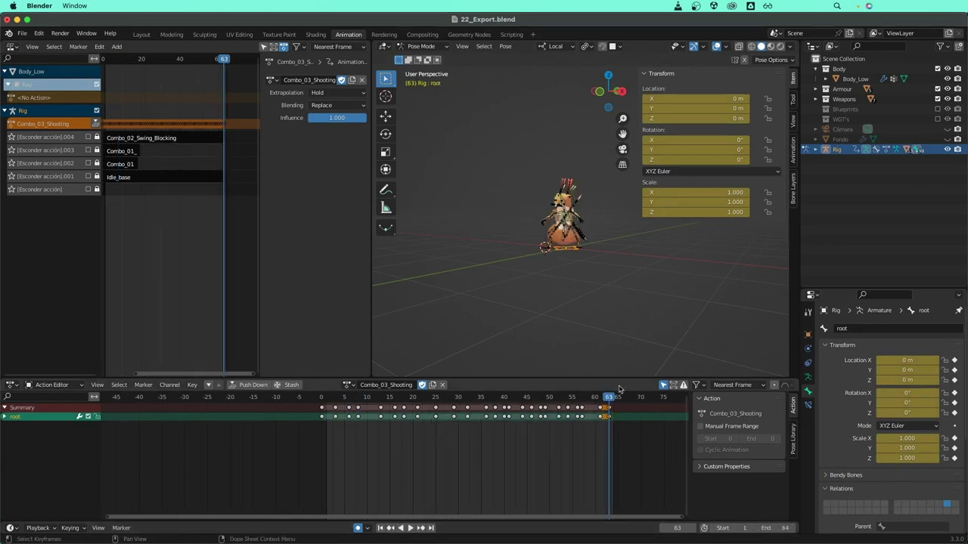
left_click(568, 323)
scroll(570, 327, "up", 2)
scroll(575, 328, "up", 2)
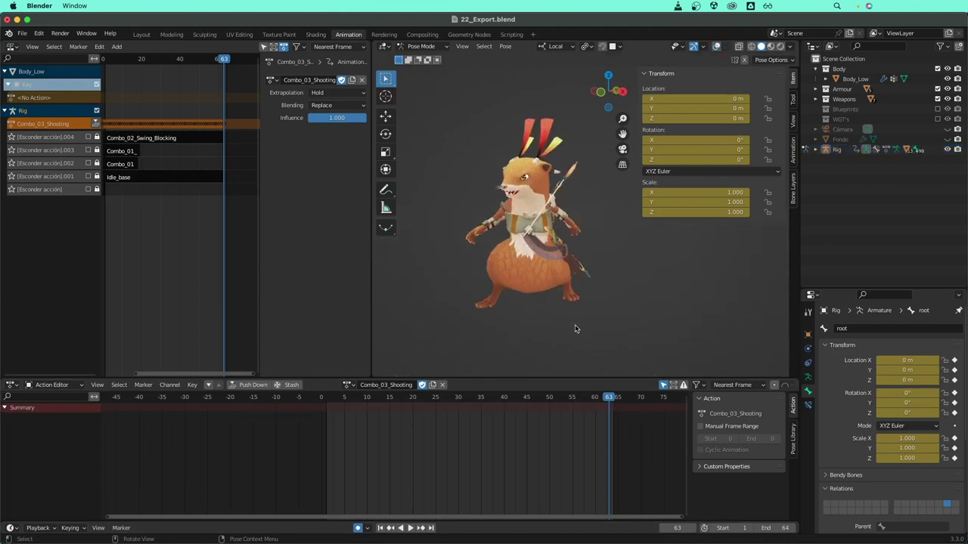
scroll(574, 329, "down", 2)
key("n")
key("space")
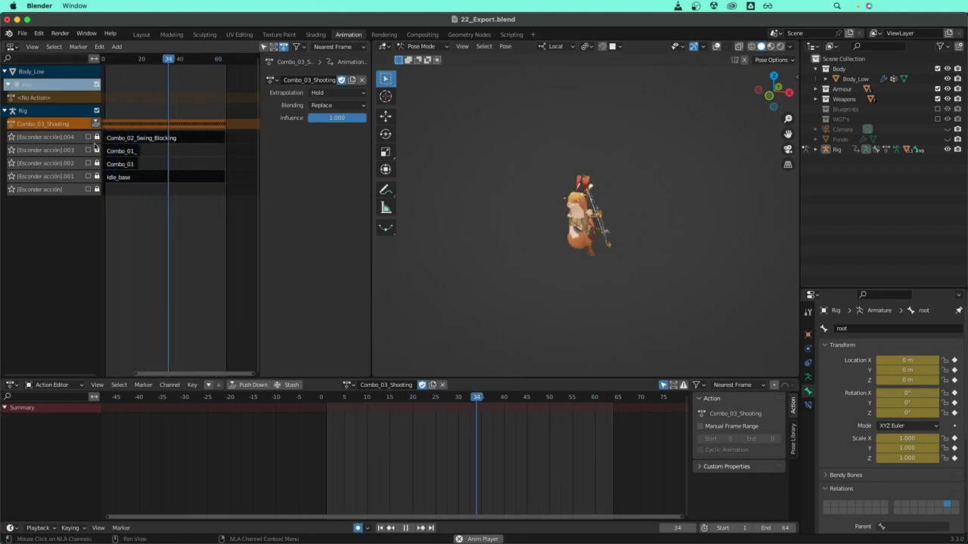
Stop playback and delete the [Esconder acción] NLA stash tracks from the rig.
key("space")
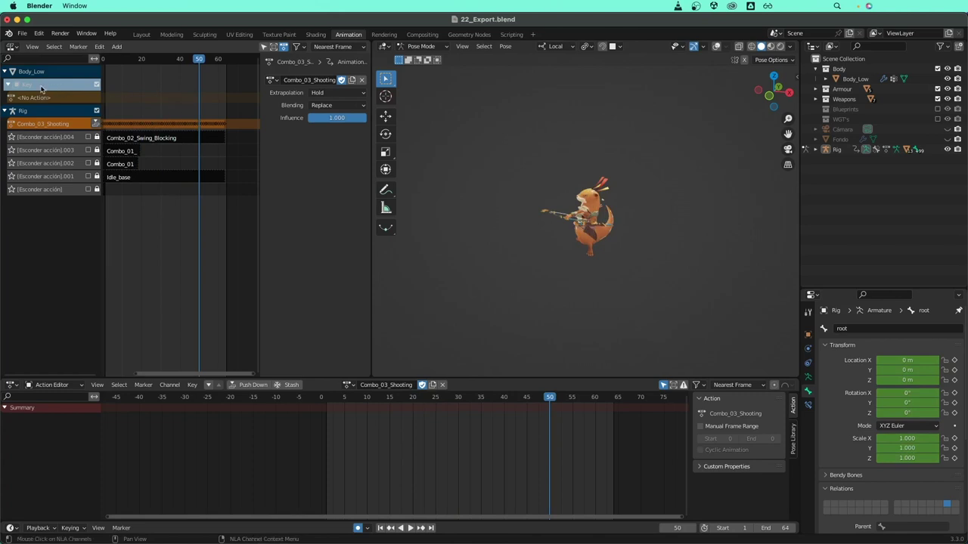
left_click(12, 48)
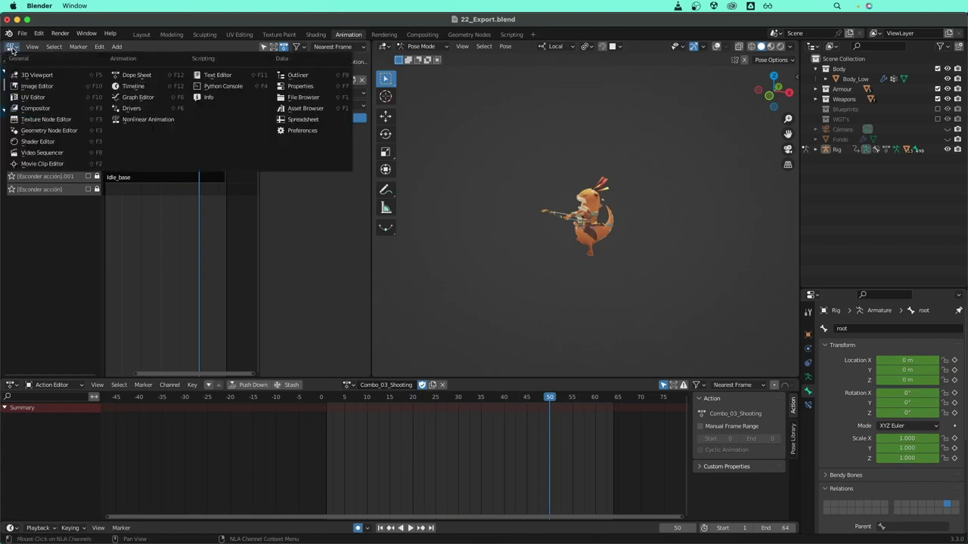
left_click(12, 50)
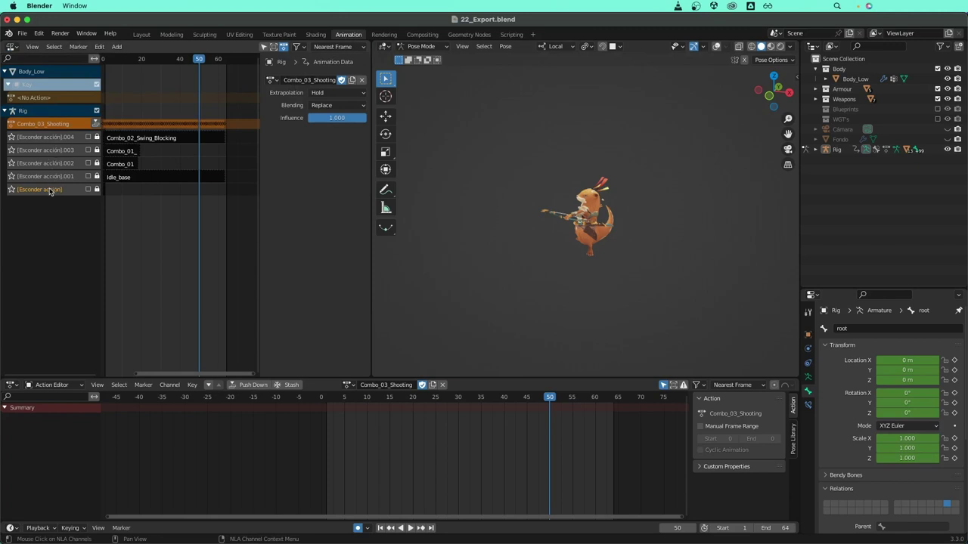
key("x")
key("x")
key("x")
key("x")
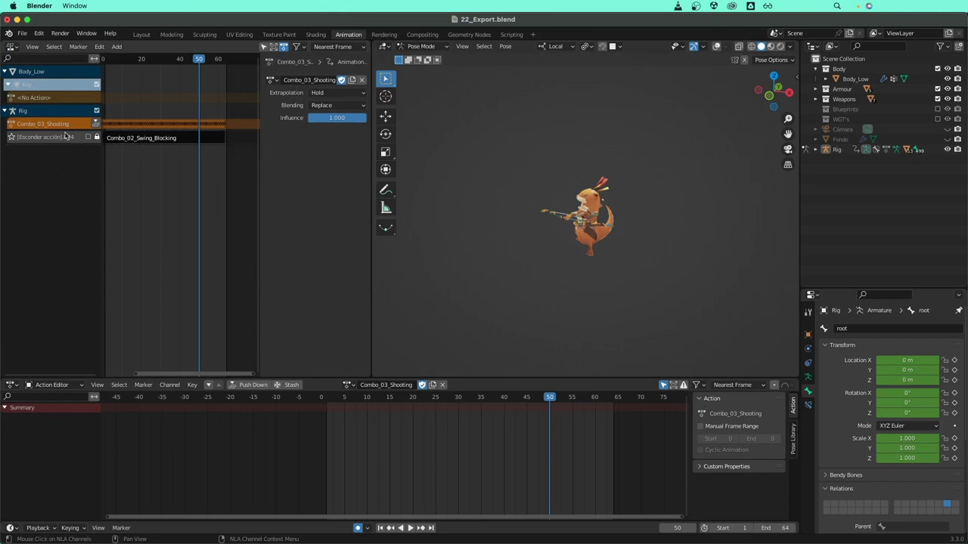
key("x")
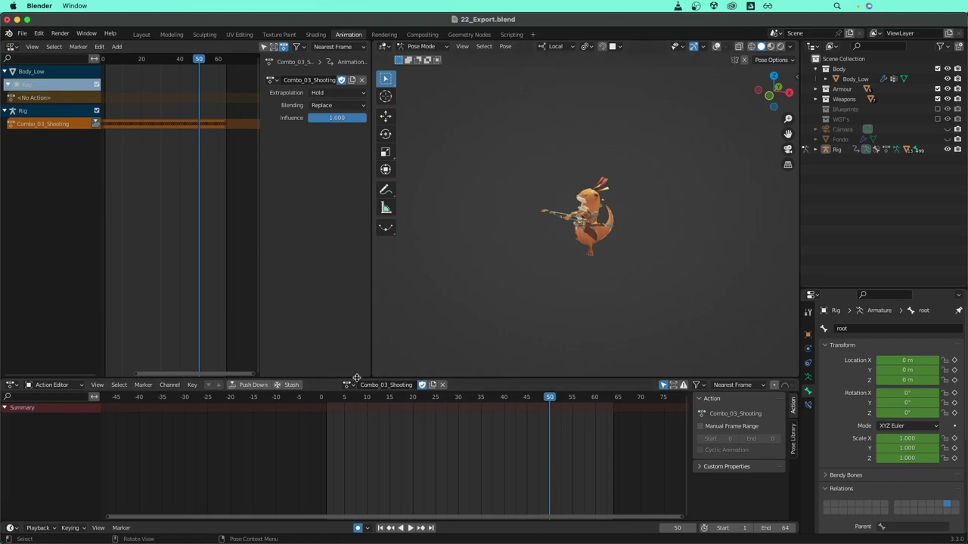
Assign the T_pose action to the rig and orbit the view to face the otter.
left_click(348, 385)
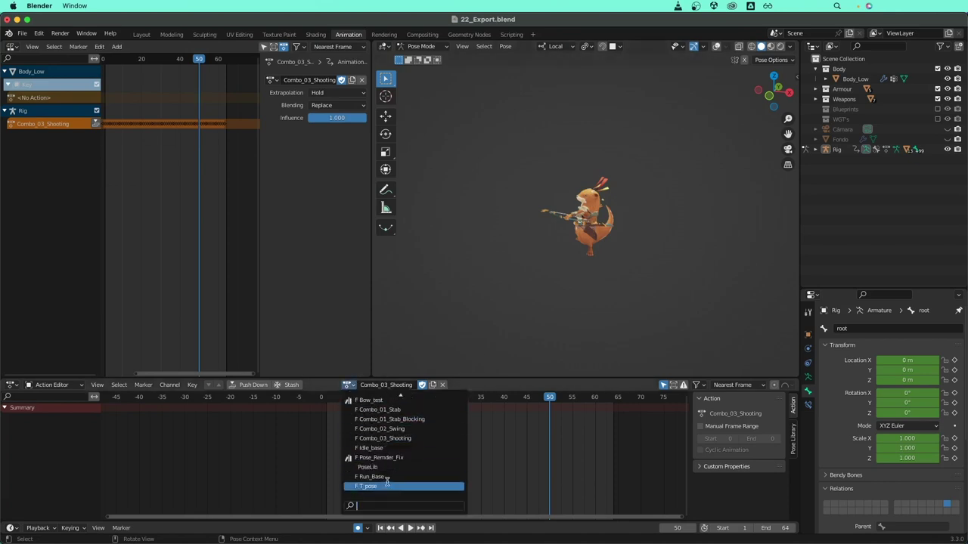
left_click(376, 487)
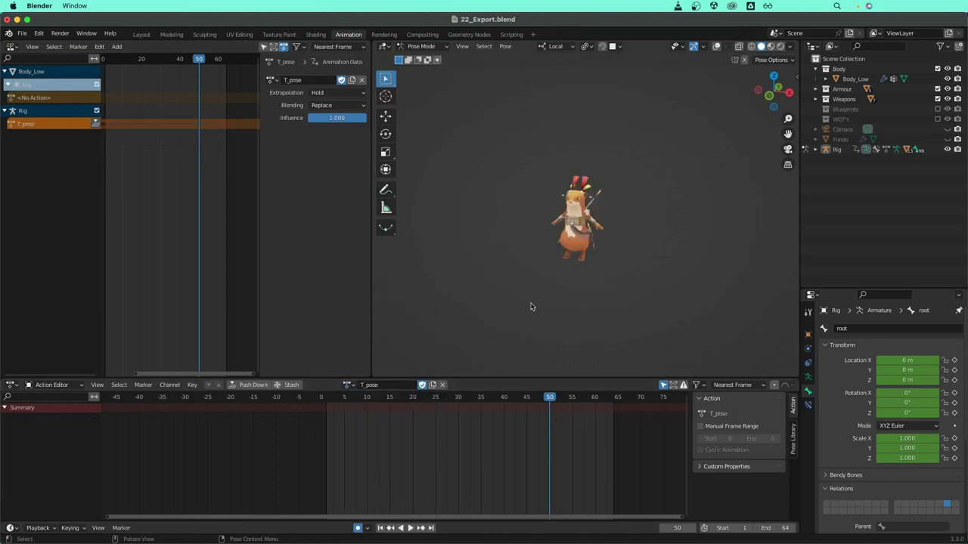
mouse_move(531, 306)
middle_mouse_down()
mouse_move(773, 256)
mouse_move(567, 271)
mouse_move(594, 274)
middle_mouse_up()
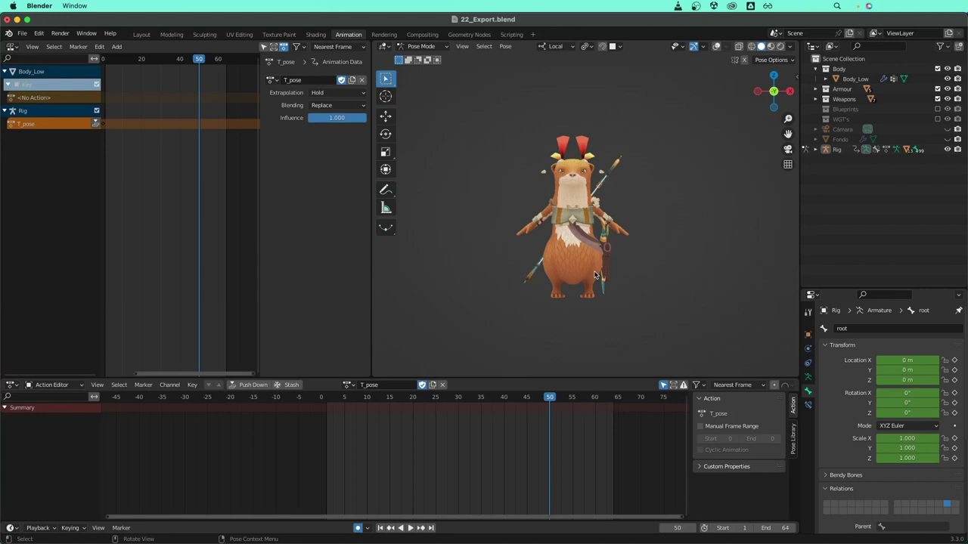
scroll(595, 274, "down", 1)
View the otter front-on, select the head bone, and make the DEF bone layer visible.
key("shift+alt+z")
scroll(665, 238, "up", 2)
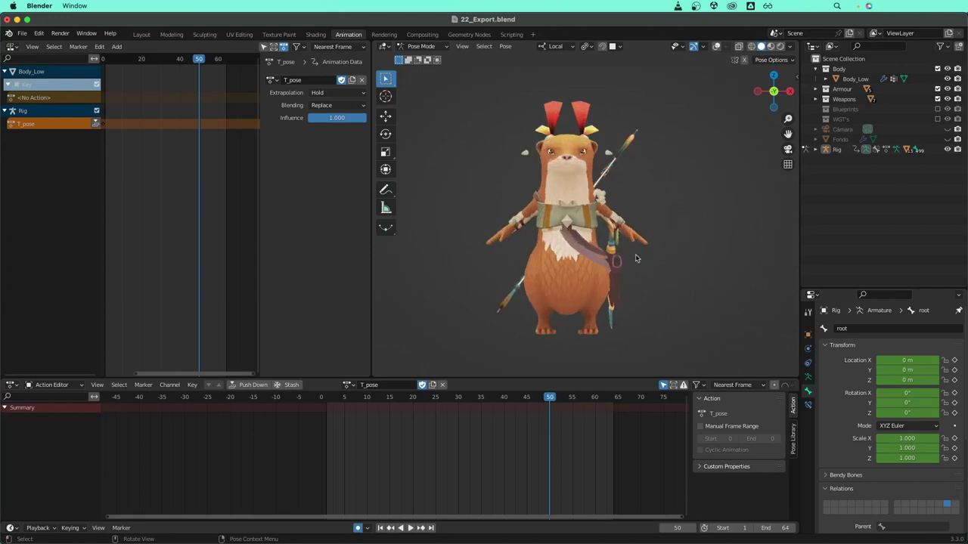
left_click(567, 175)
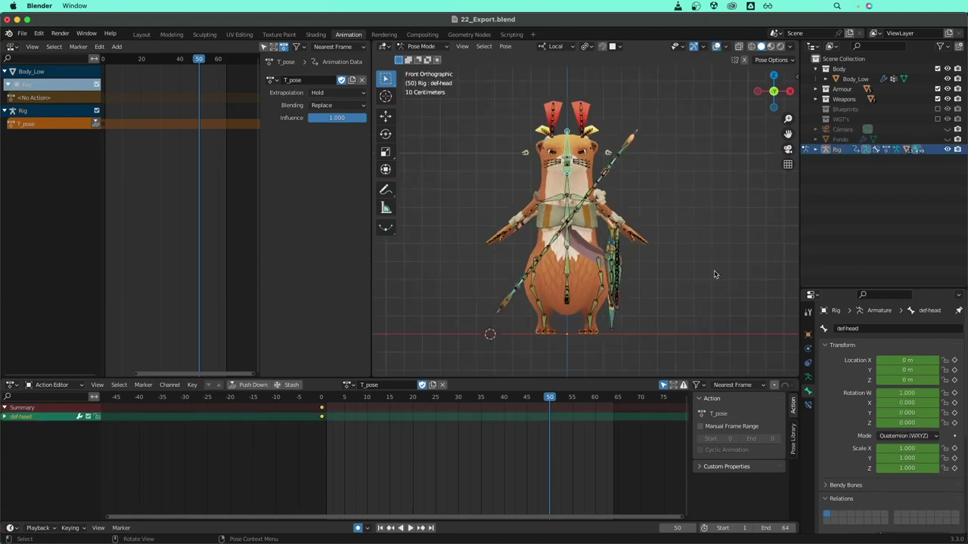
middle_click_drag(717, 273, 680, 278)
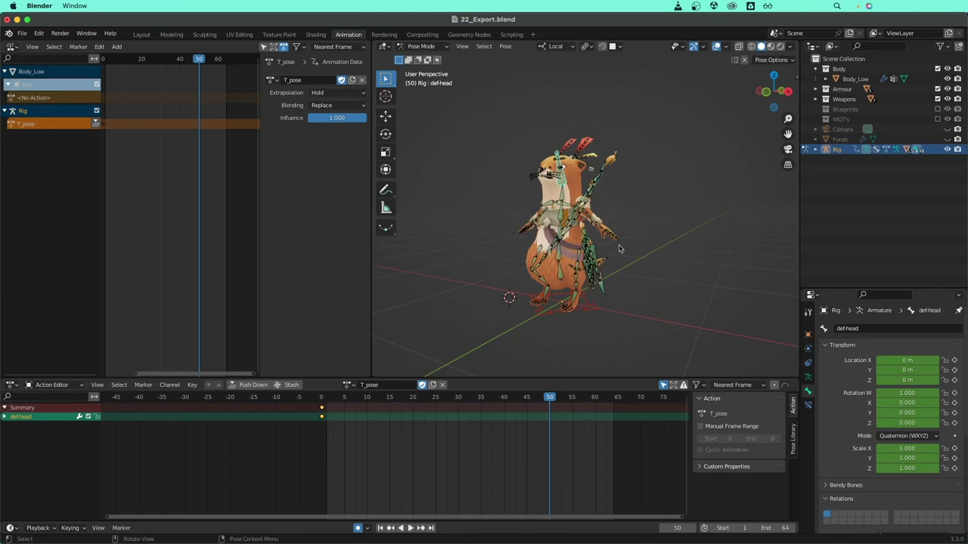
key("n")
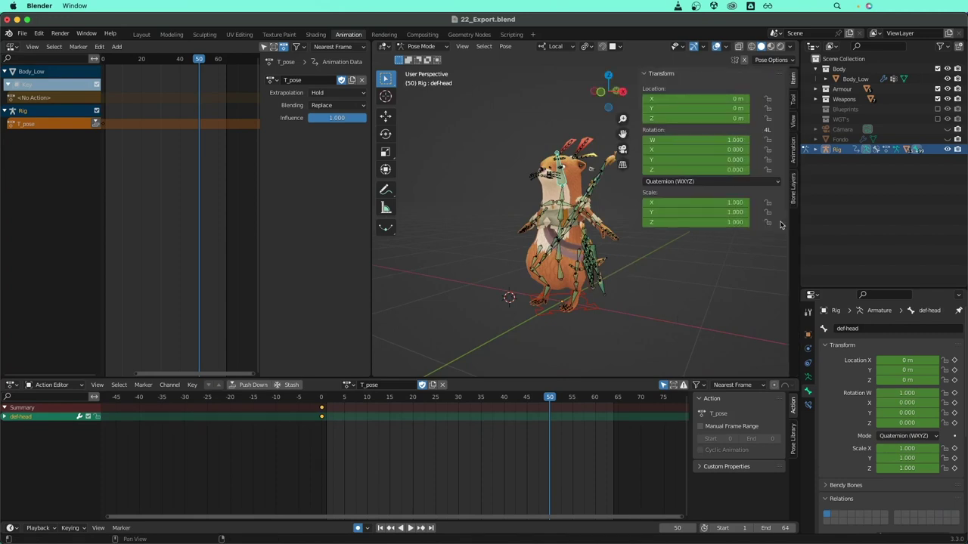
left_click(794, 196)
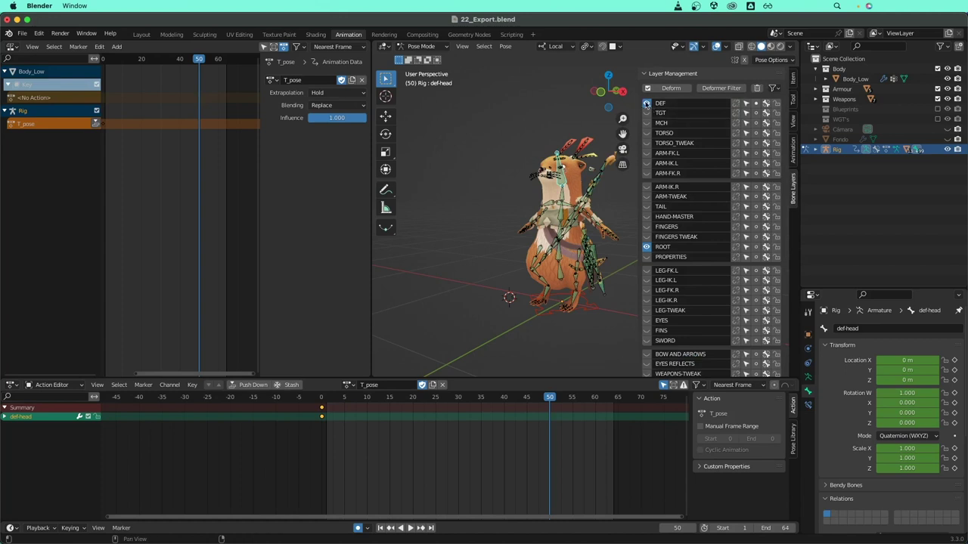
left_click(646, 103)
left_click_drag(622, 119, 623, 129)
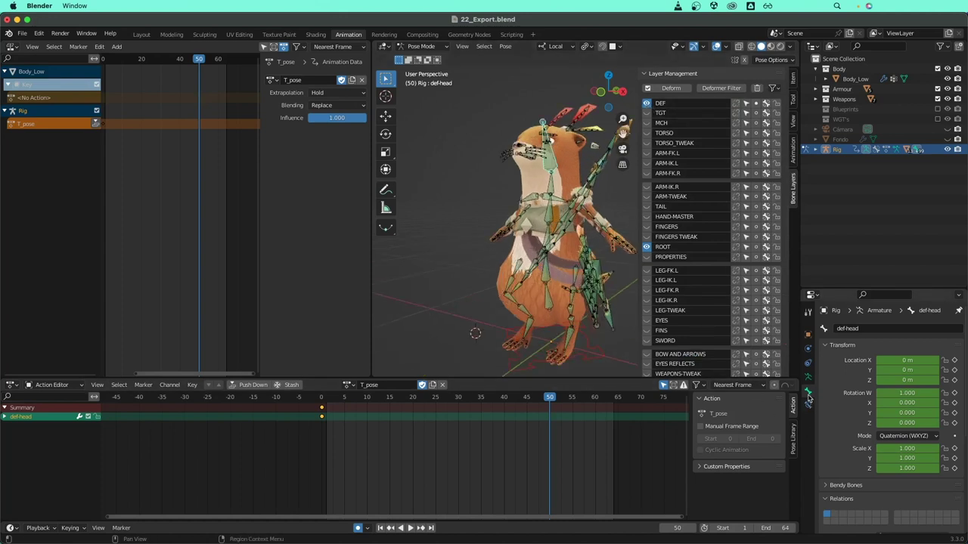
scroll(847, 439, "down", 3)
scroll(848, 451, "down", 2)
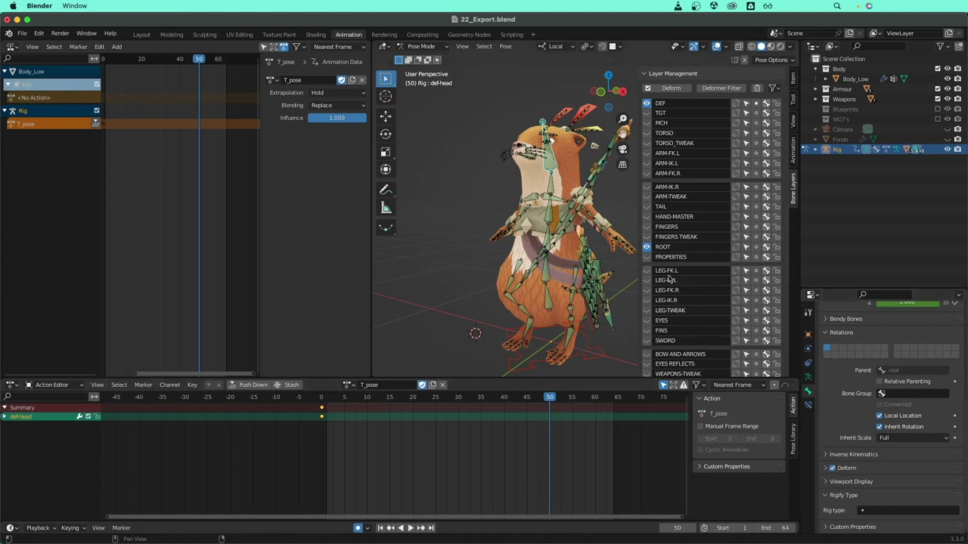
Inspect the root and whisker bones while toggling the DEF, ROOT and TGT layer visibility.
left_click(602, 359)
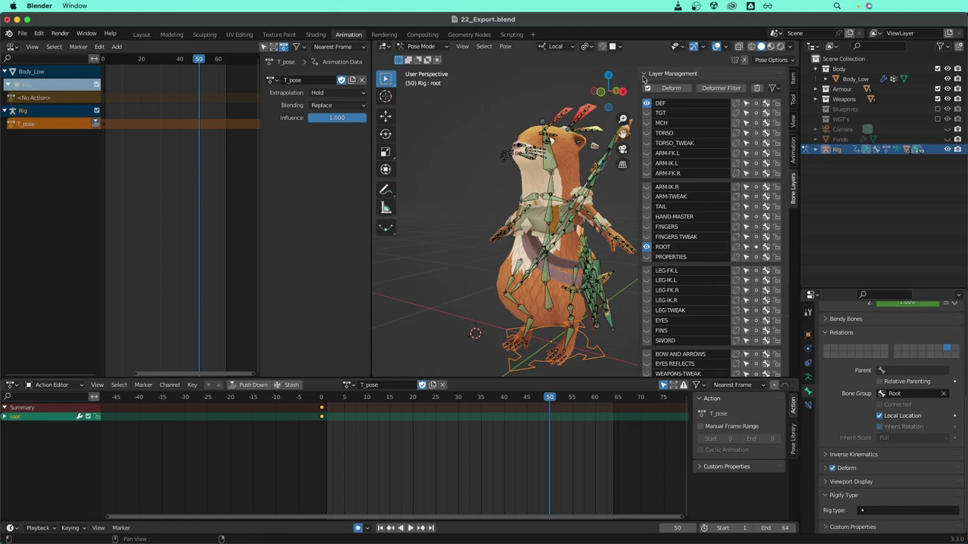
left_click(646, 104)
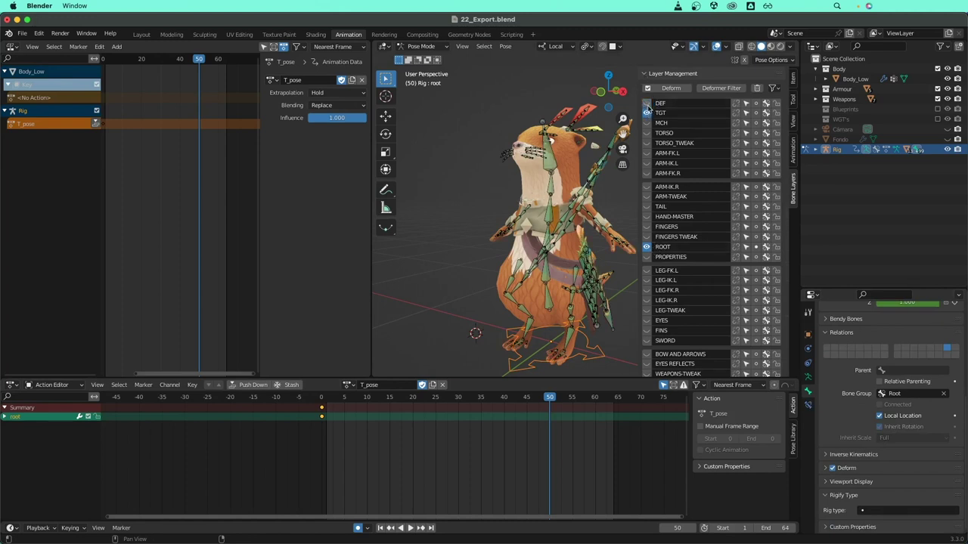
left_click(646, 247)
left_click(553, 161)
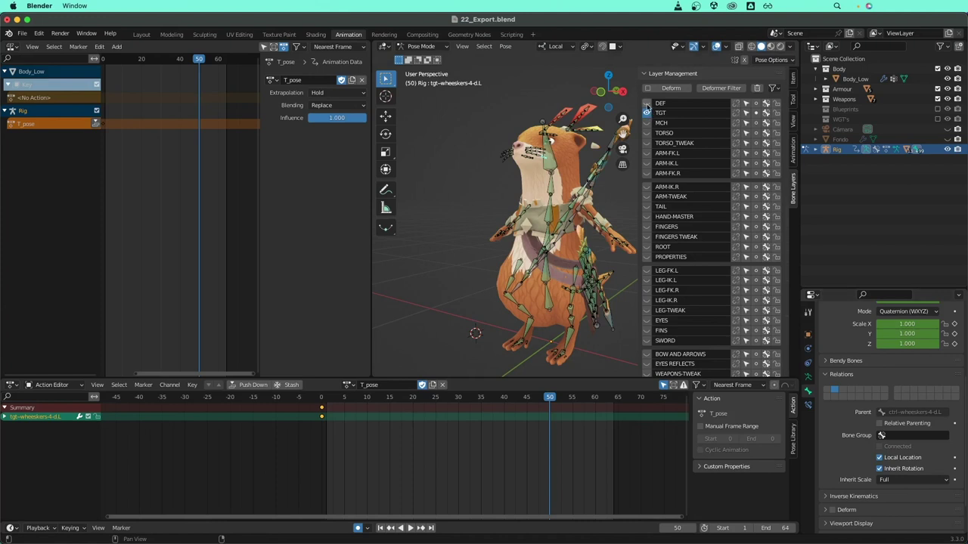
left_click(646, 112)
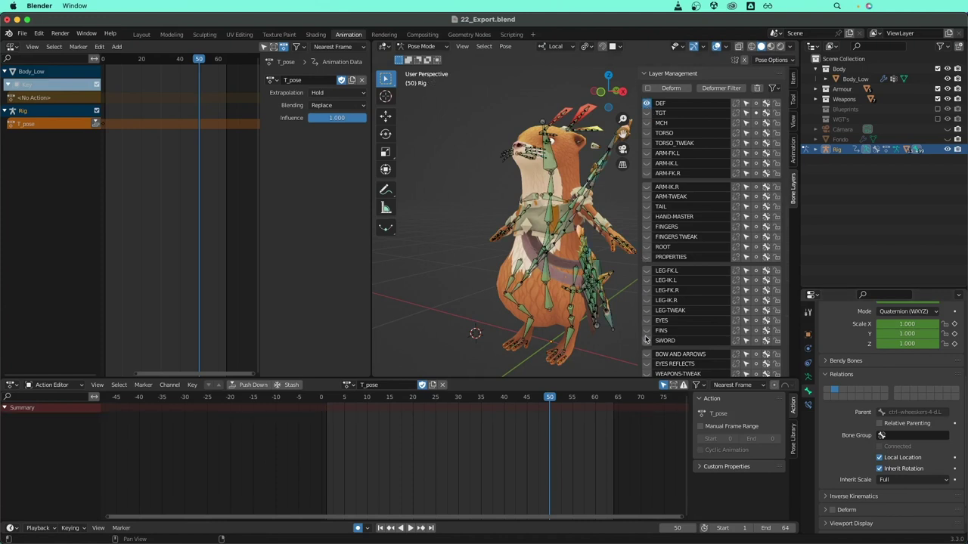
Orbit around the character to view it from the front and side.
scroll(544, 227, "down", 3)
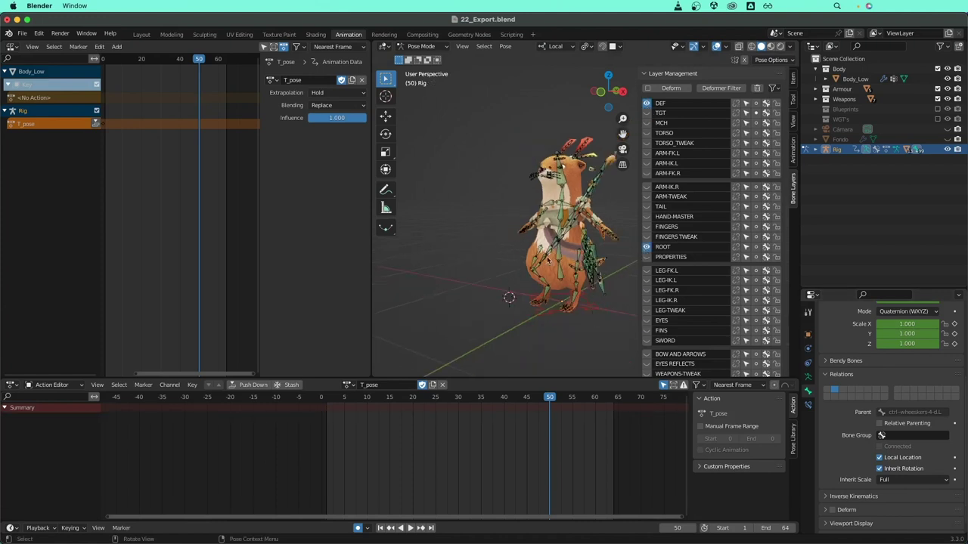
middle_click_drag(544, 227, 577, 227)
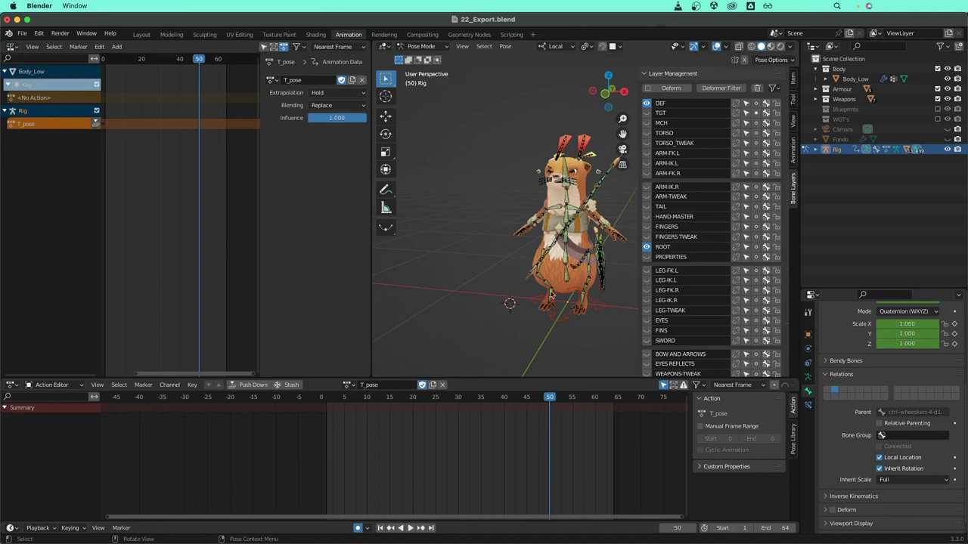
middle_click_drag(574, 234, 531, 232)
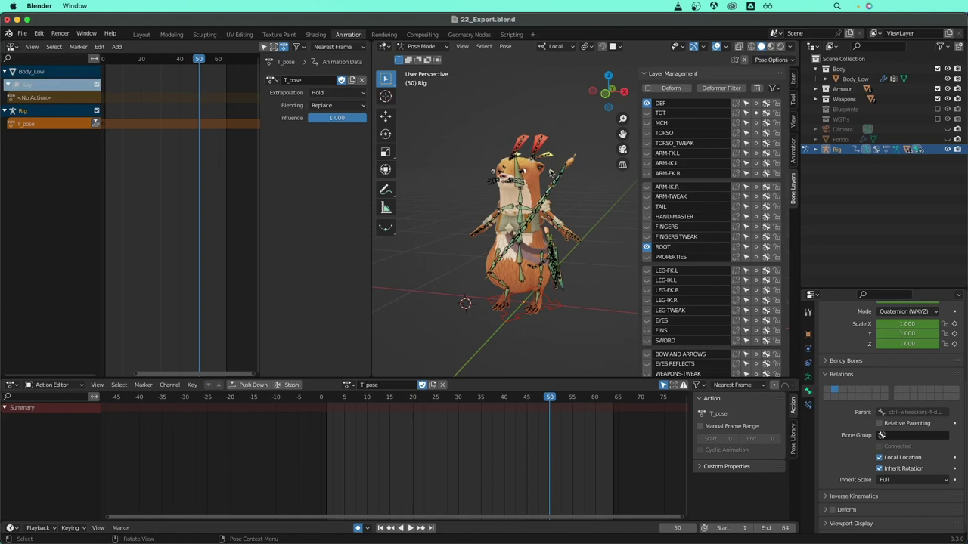
middle_click_drag(546, 265, 543, 261)
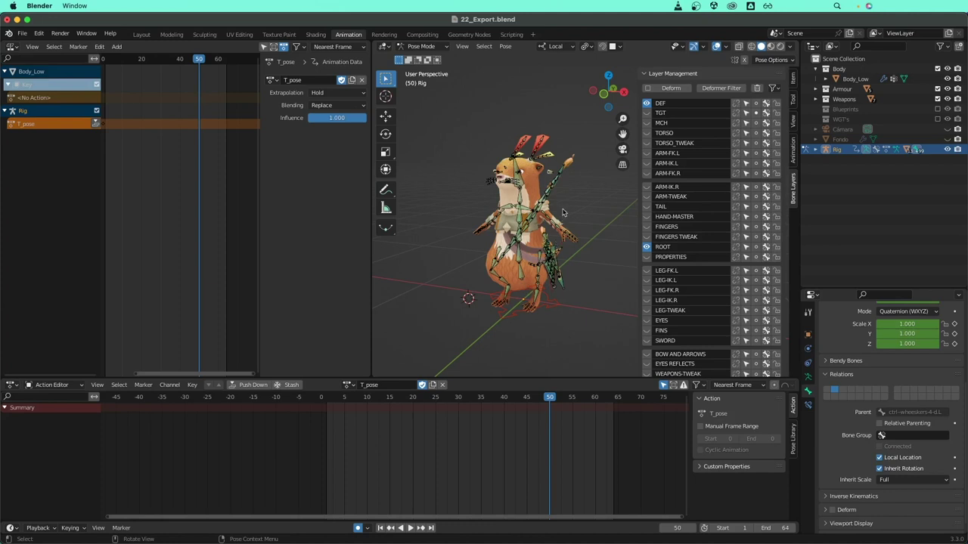
Switch the rig to Object Mode and box-select it, showing its 0.171 uniform scale.
key("ctrl+Tab")
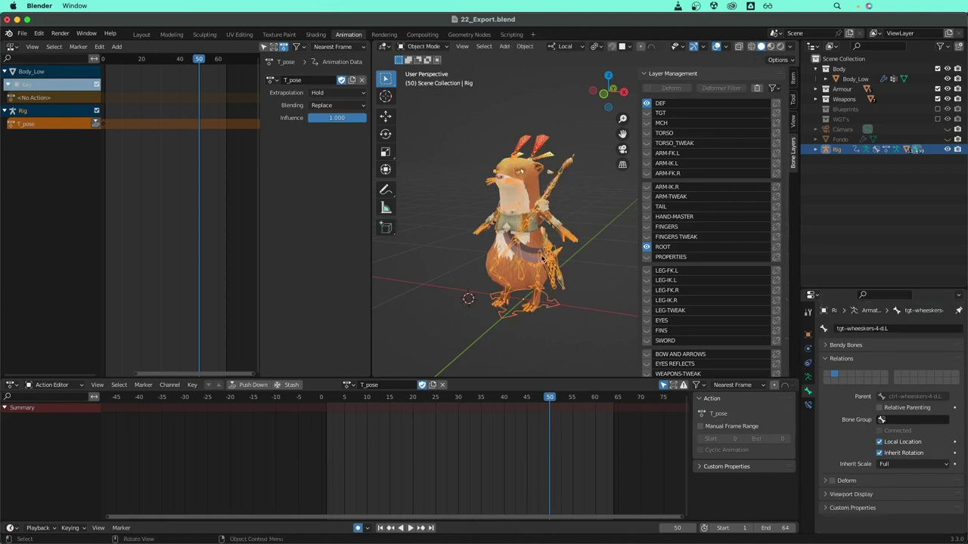
mouse_move(590, 125)
left_mouse_down()
mouse_move(448, 337)
mouse_move(459, 336)
left_mouse_up()
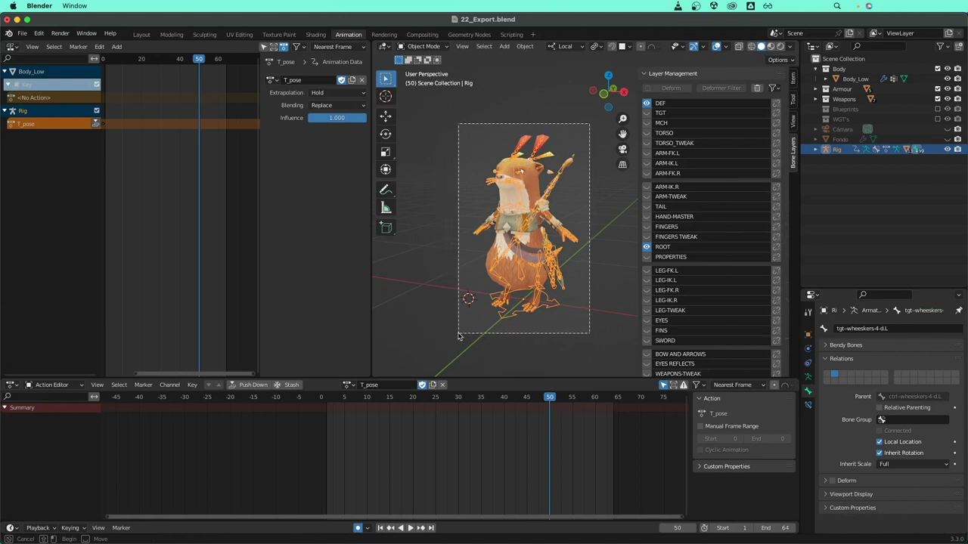
mouse_move(486, 287)
middle_mouse_down()
mouse_move(540, 290)
mouse_move(532, 247)
middle_mouse_up()
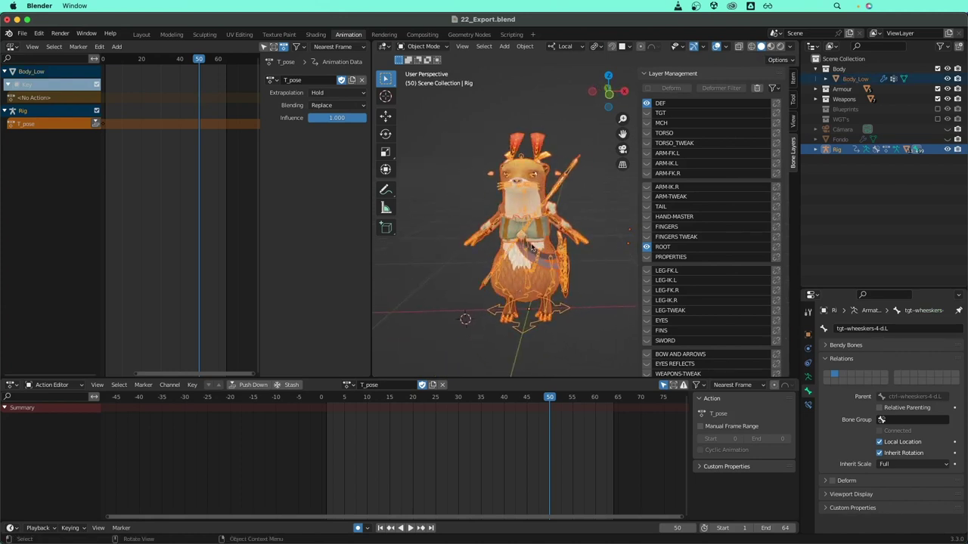
scroll(560, 204, "down", 2)
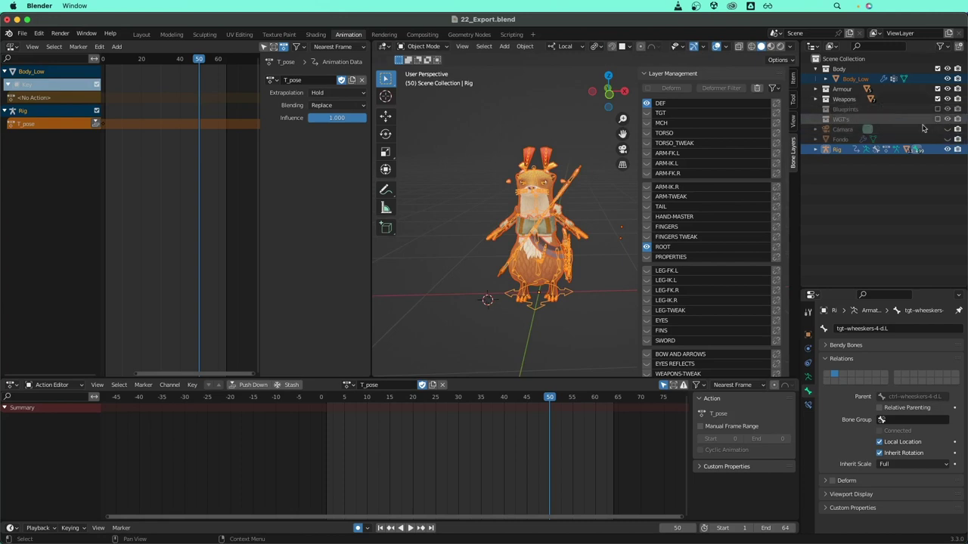
mouse_move(508, 231)
middle_mouse_down()
mouse_move(500, 240)
mouse_move(571, 250)
middle_mouse_up()
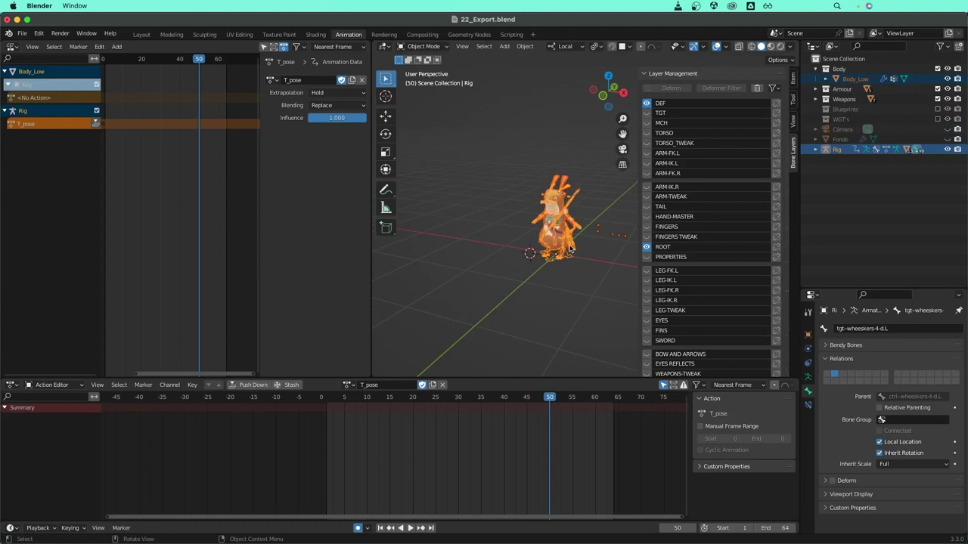
middle_click_drag(570, 250, 576, 223)
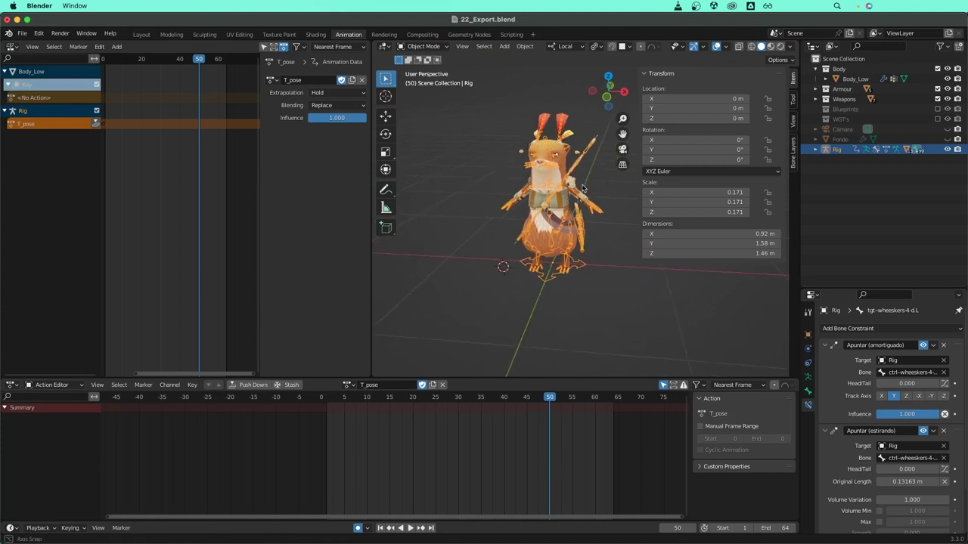
mouse_move(572, 183)
middle_mouse_down()
mouse_move(540, 193)
mouse_move(565, 193)
middle_mouse_up()
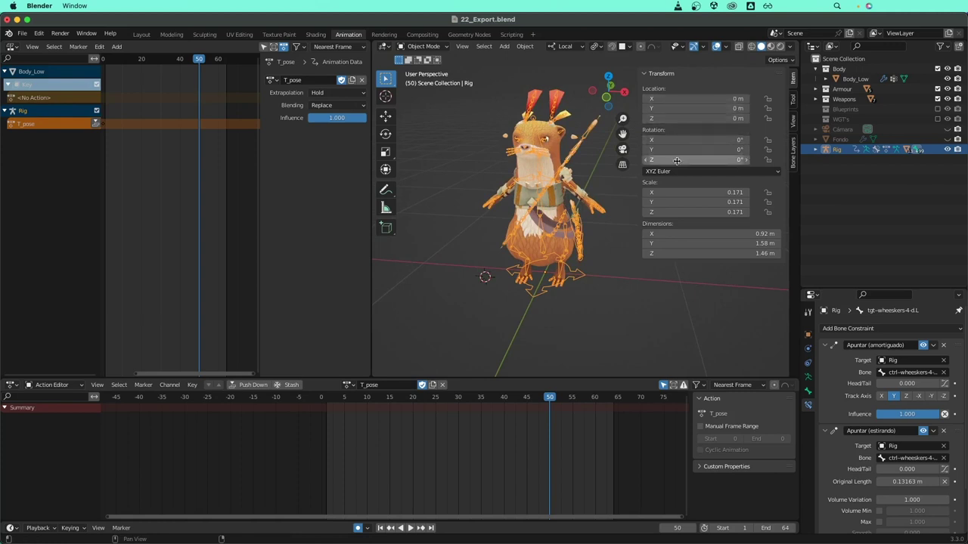
mouse_move(690, 192)
left_mouse_down()
mouse_move(692, 213)
mouse_move(708, 202)
left_mouse_up()
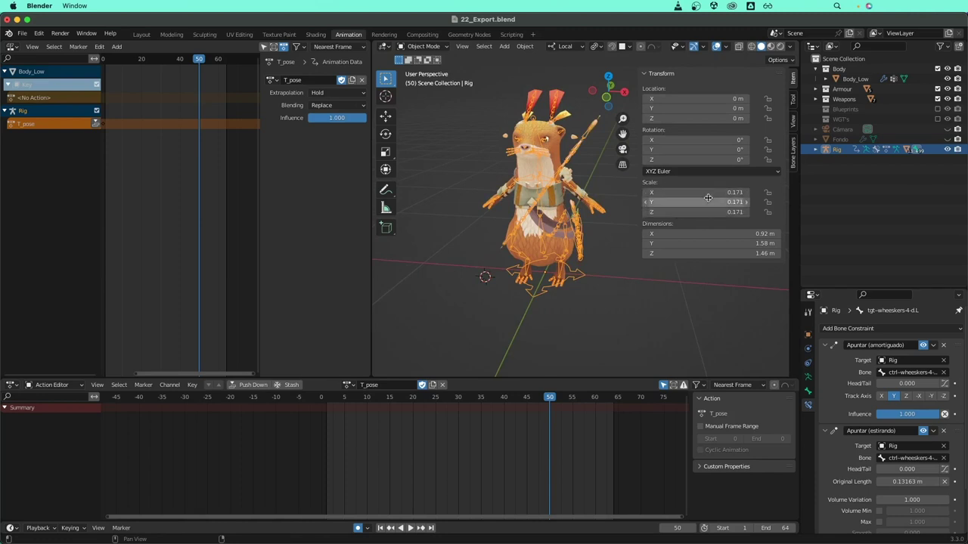
left_click(555, 159)
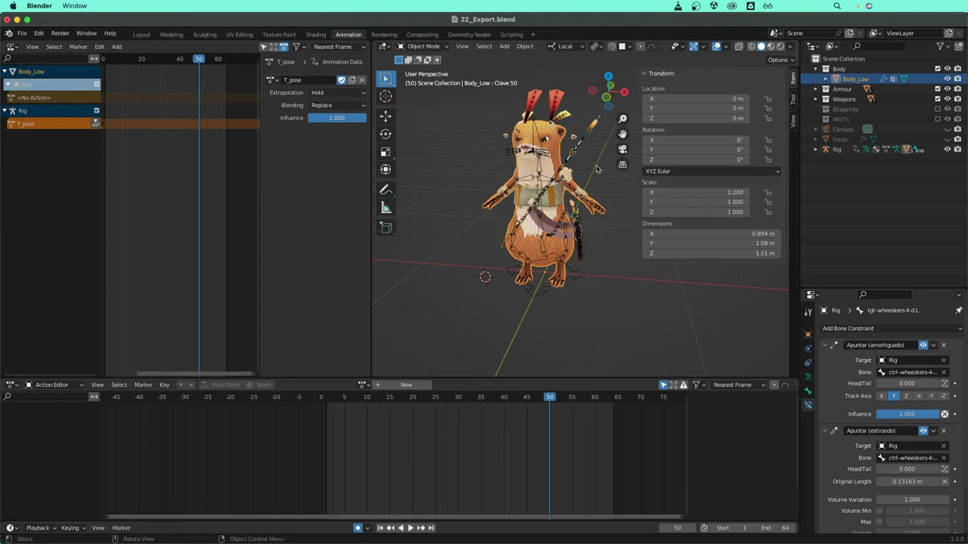
left_click(569, 155)
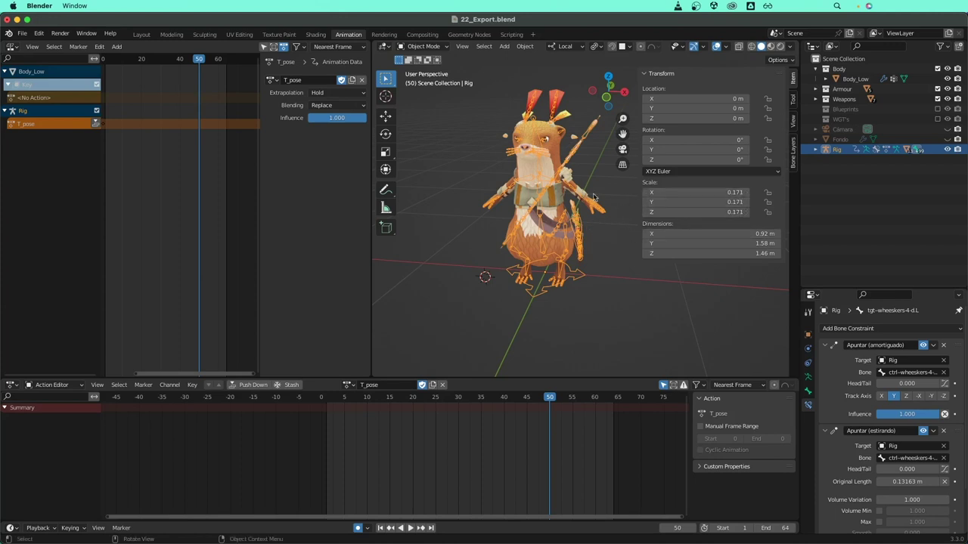
Apply the rig's scale so it reads 1.000 on all axes.
key("ctrl+a")
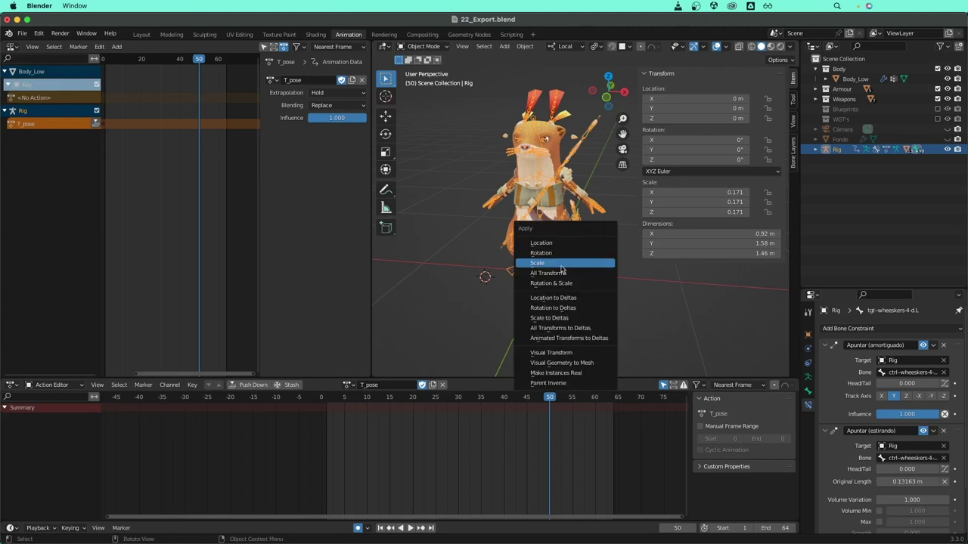
left_click(561, 263)
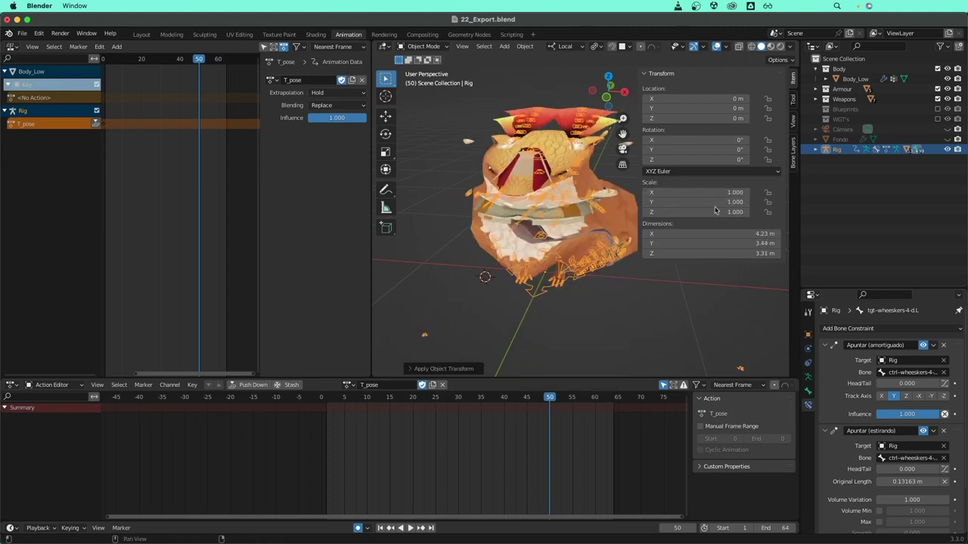
mouse_move(484, 272)
middle_mouse_down()
mouse_move(570, 251)
mouse_move(621, 257)
middle_mouse_up()
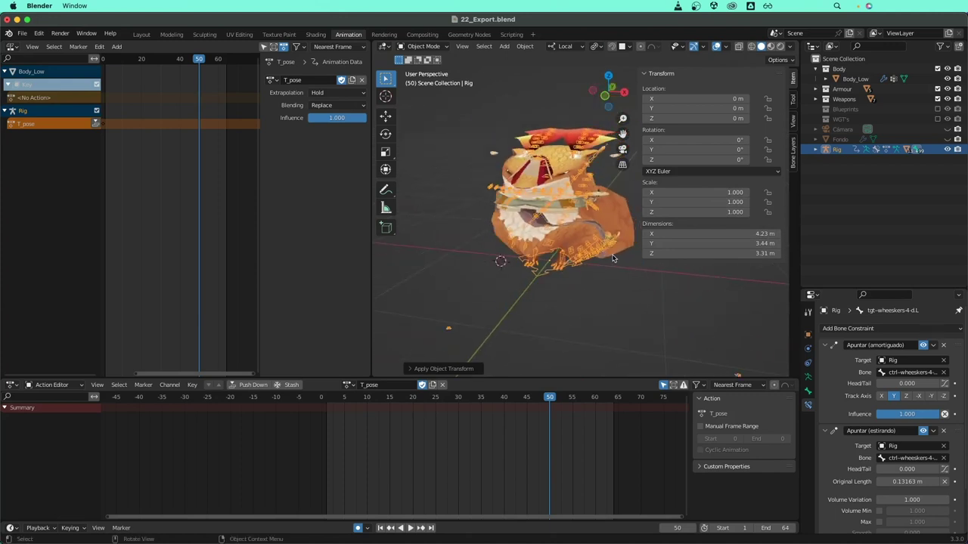
Hide the DEF bone layer, show the TGT layer, and frame the view on the rig.
left_click(792, 151)
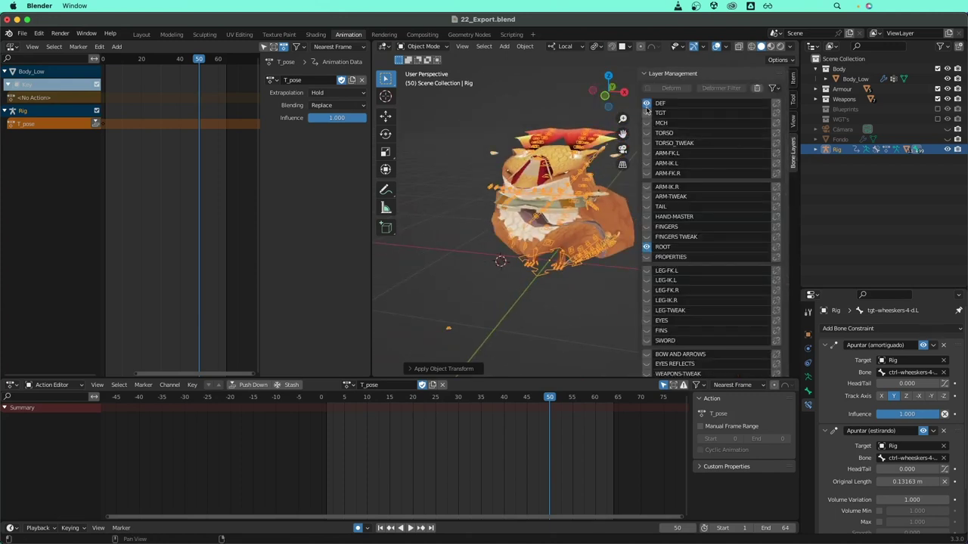
left_click(647, 102)
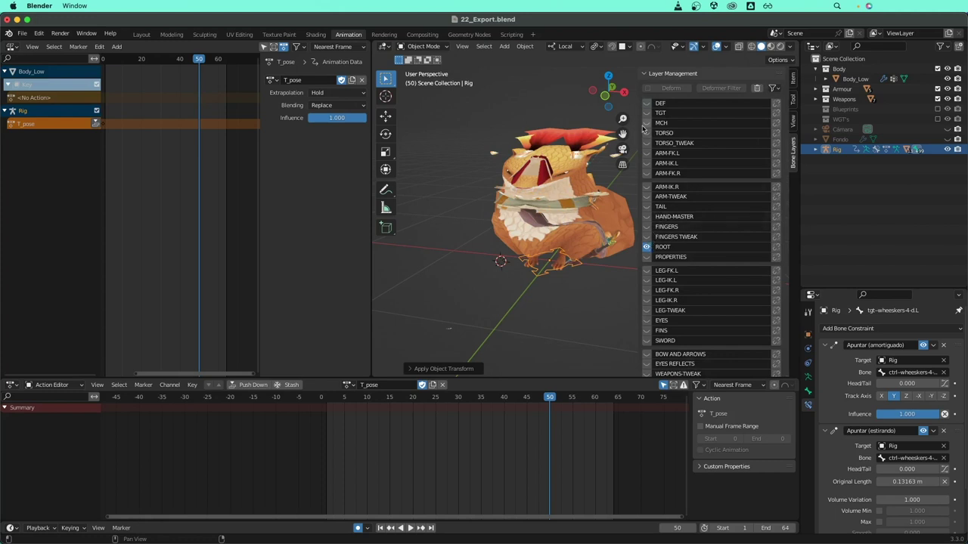
left_click(646, 112)
key("KP_Decimal")
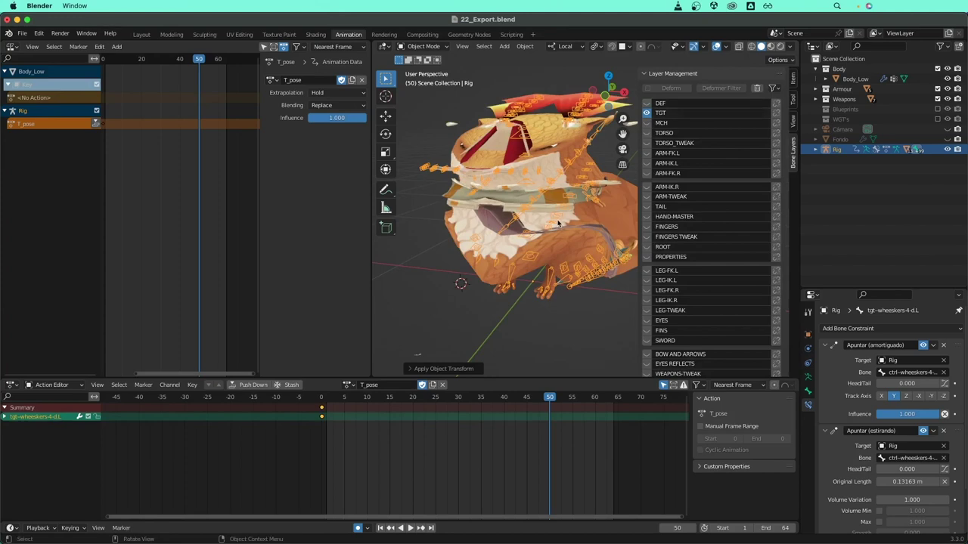
In Pose Mode, reset the Original Length of the tgt-hips Stretch To constraint.
key("ctrl+Tab")
left_click(546, 266)
mouse_move(546, 266)
middle_mouse_down()
mouse_move(561, 260)
mouse_move(522, 249)
middle_mouse_up()
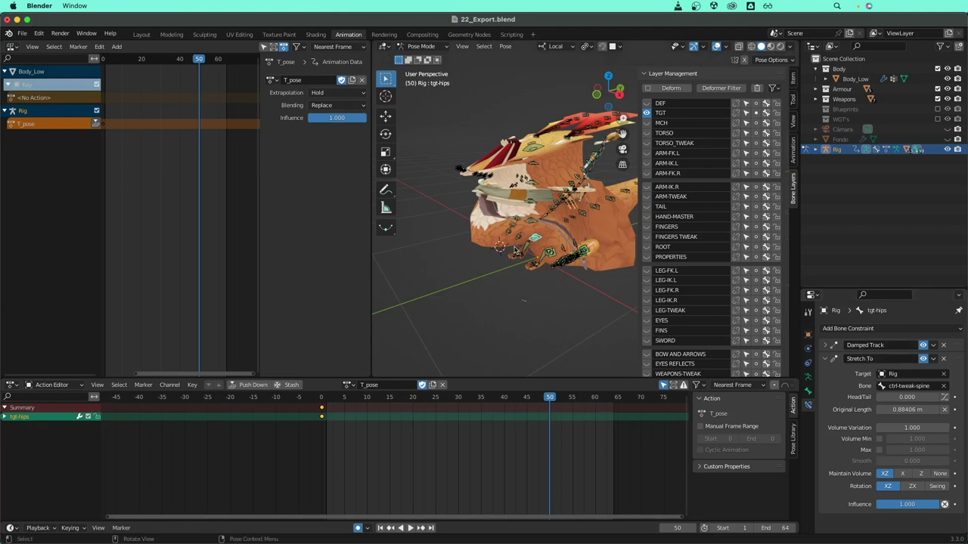
middle_click_drag(516, 251, 537, 240)
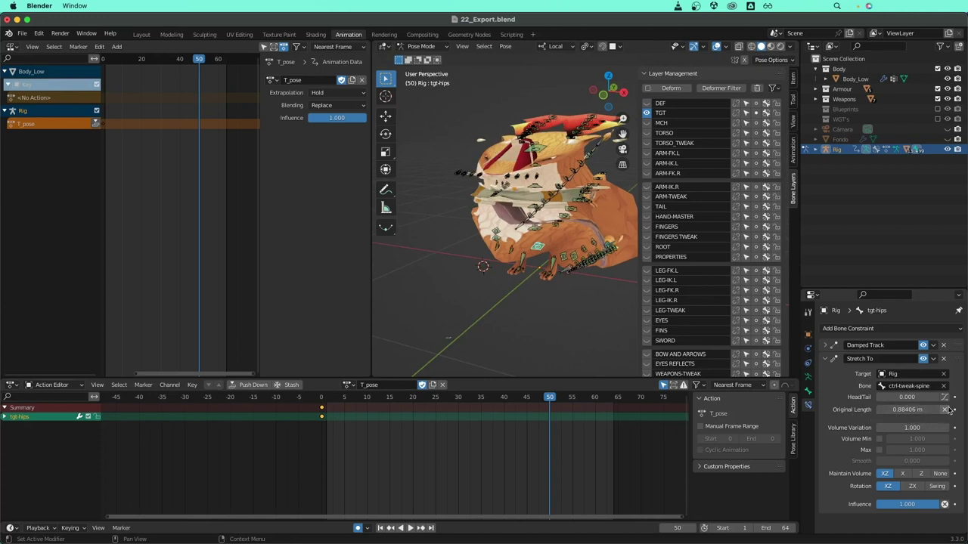
left_click(944, 409)
scroll(514, 227, "up", 3)
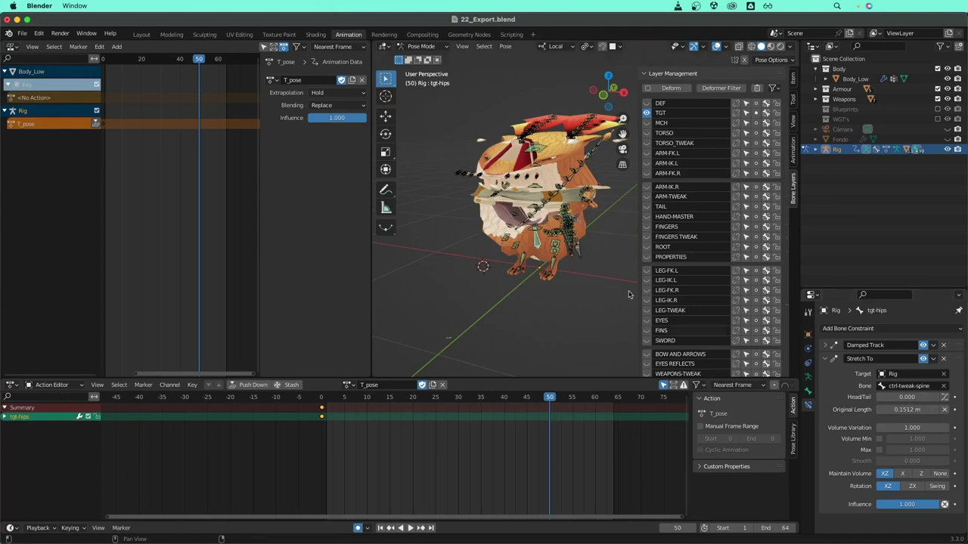
middle_click_drag(514, 227, 510, 230)
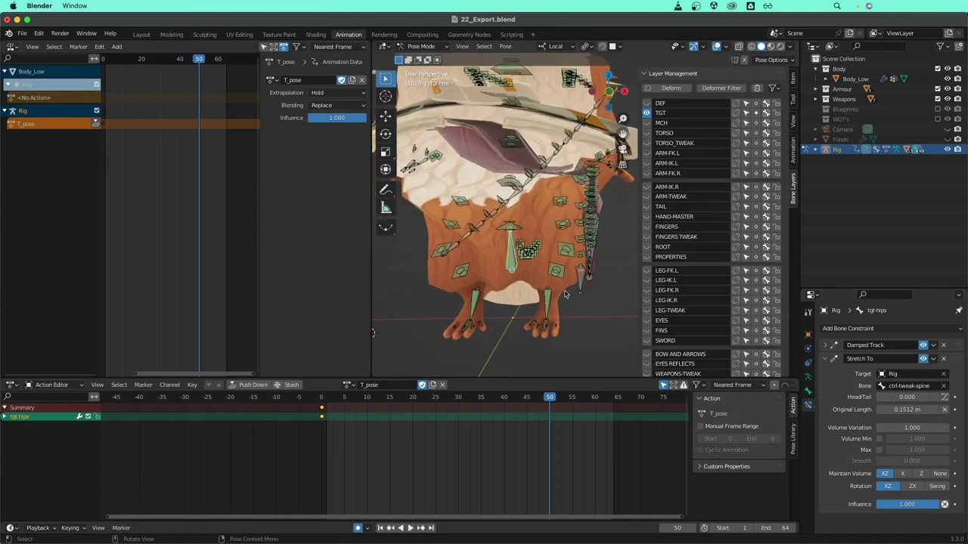
Reset the Stretch To Original Length on the tgt-foot.L and ctrl-tweak-shin.L bones.
left_click(559, 276)
scroll(942, 465, "down", 1)
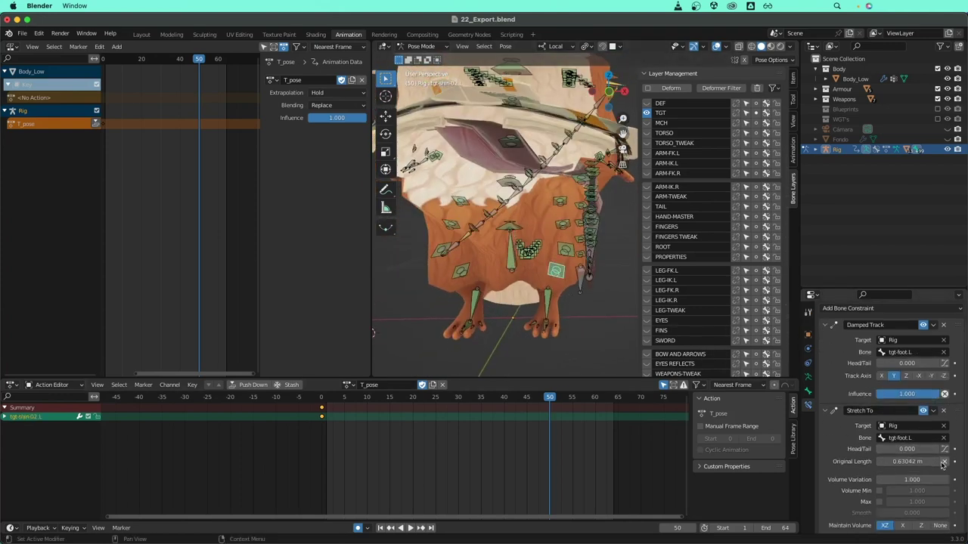
left_click(944, 462)
left_click(567, 246)
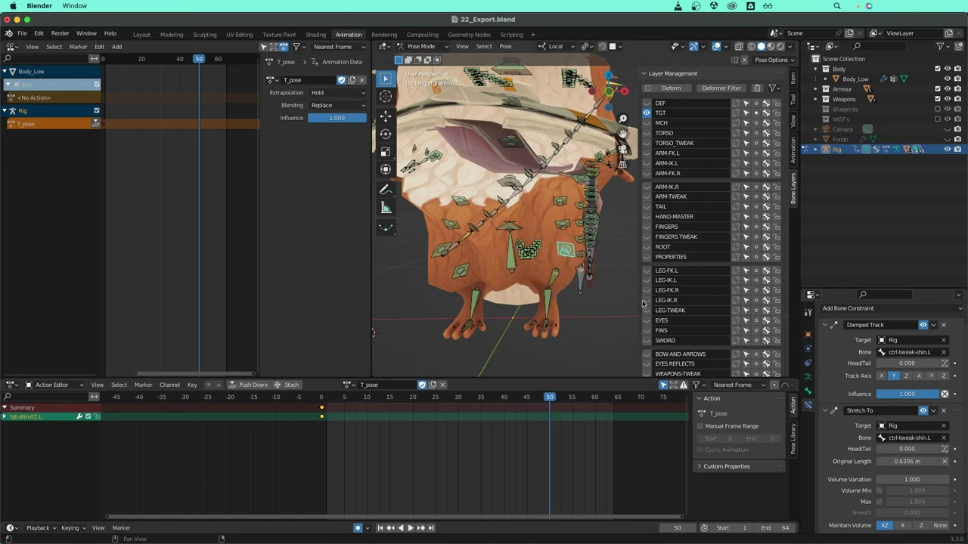
left_click(944, 462)
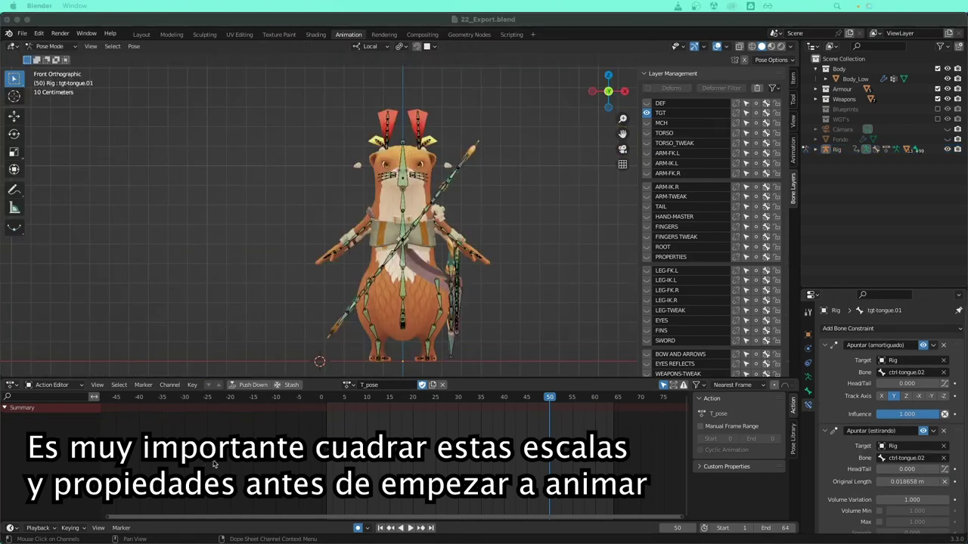
Show only the DEF and ROOT bone layers, return to Object Mode, and box-select rig and body.
middle_click_drag(438, 319, 488, 295)
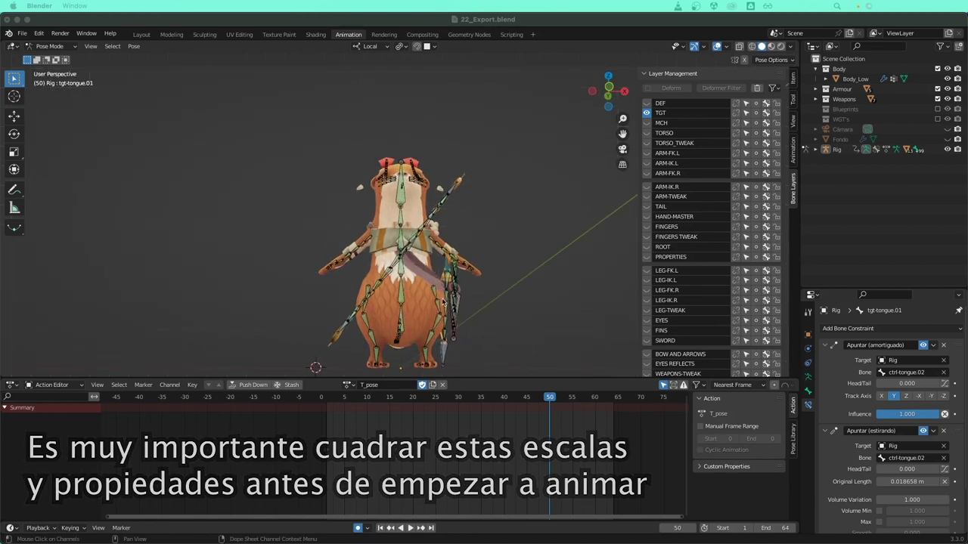
key("KP_1")
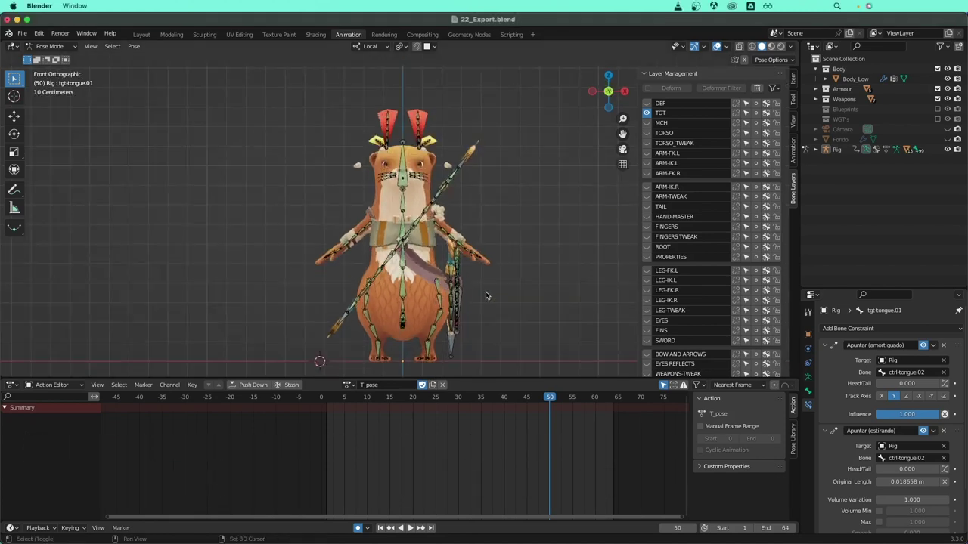
left_click(646, 103)
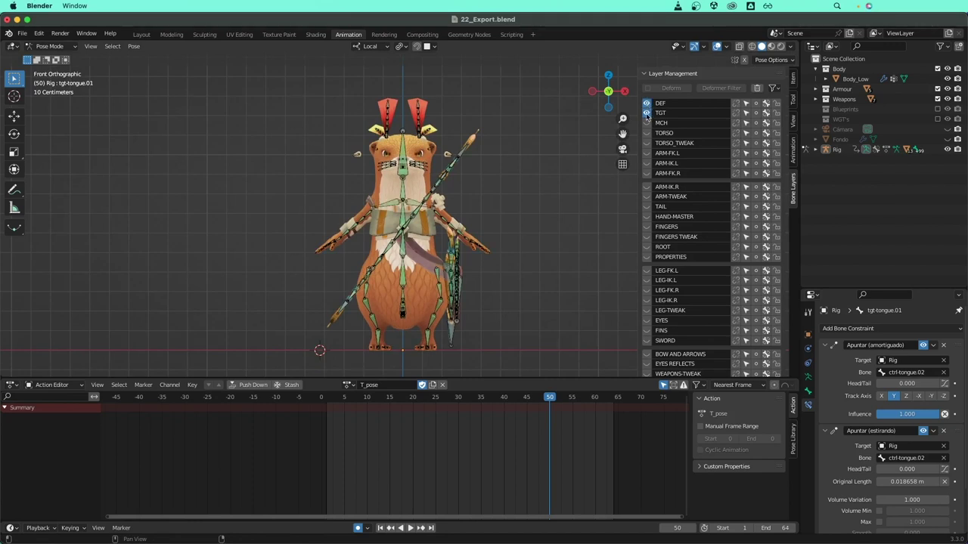
left_click(647, 111)
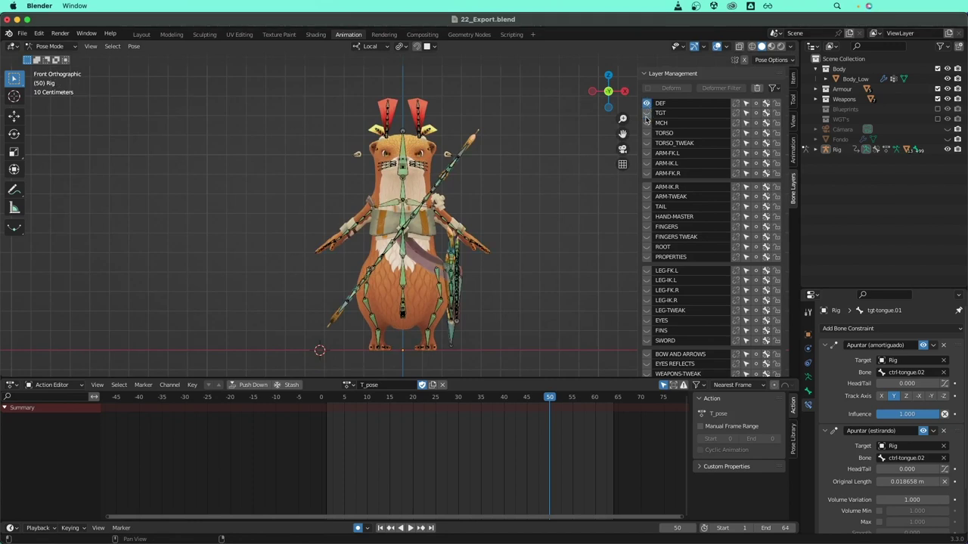
left_click(646, 247)
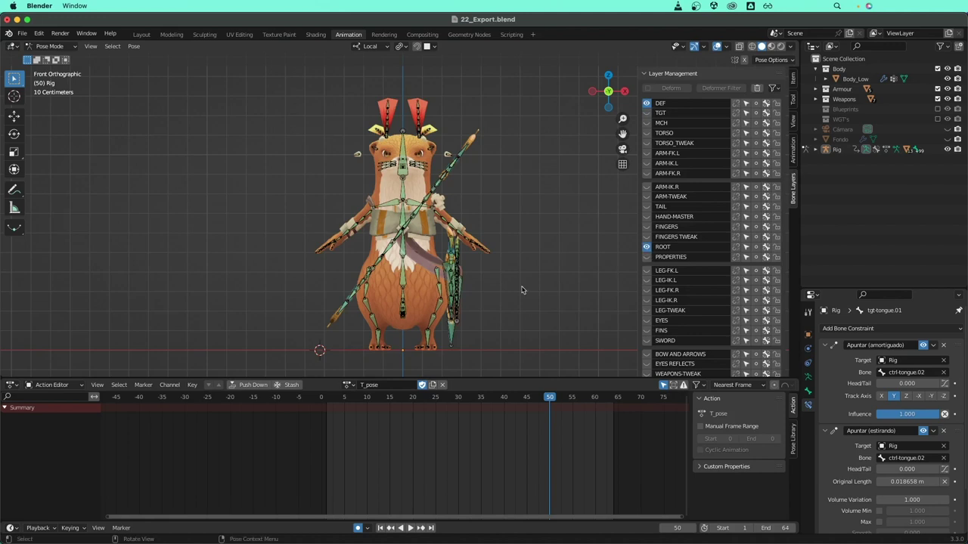
key("ctrl+Tab")
left_click_drag(550, 79, 313, 354)
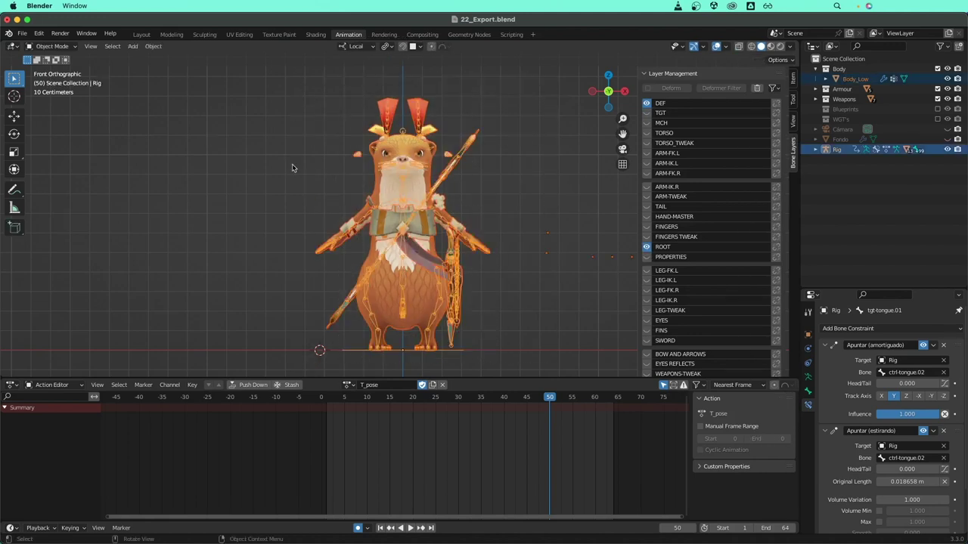
Start an FBX export into the Export folder with the file name Kawa_Export_Final.fbx.
left_click(21, 35)
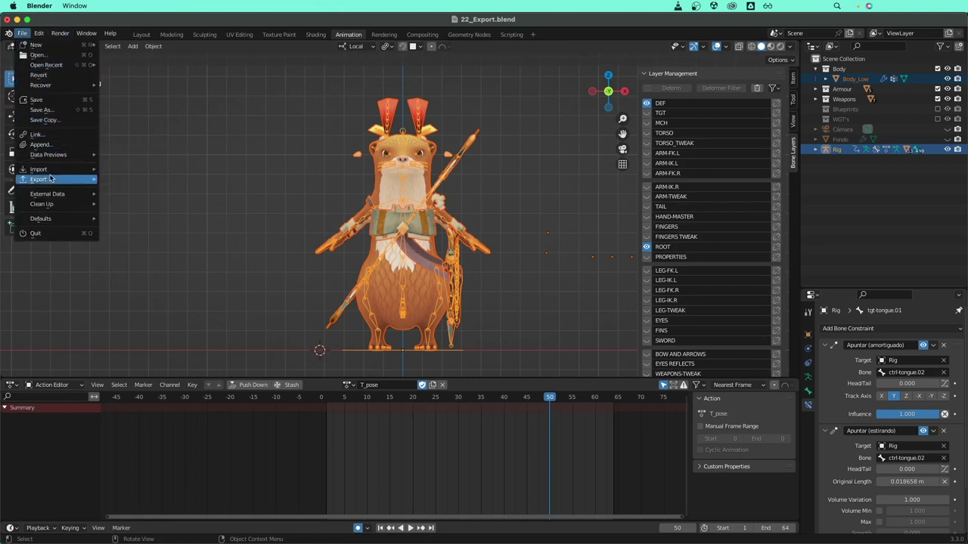
mouse_move(40, 179)
left_click(157, 270)
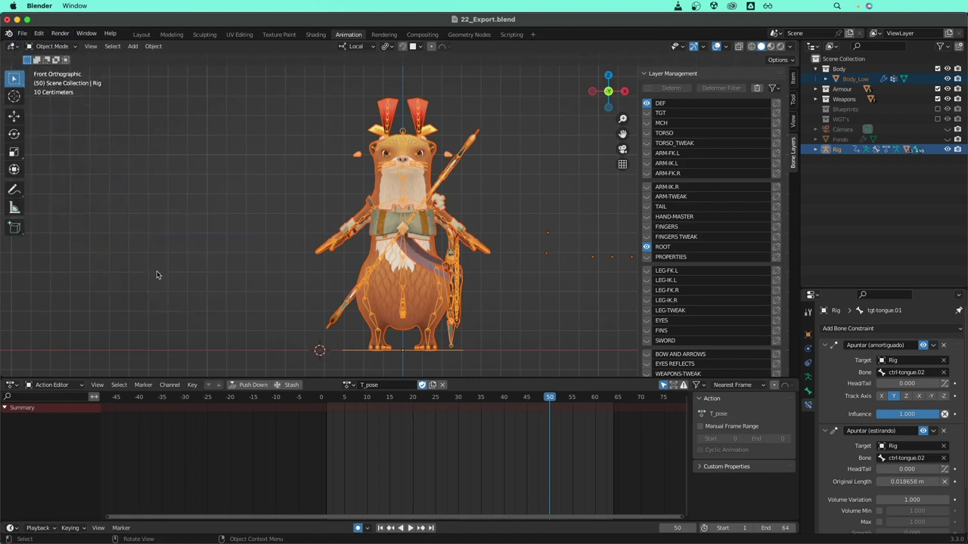
mouse_move(262, 238)
left_mouse_down()
mouse_move(378, 137)
mouse_move(381, 81)
left_mouse_up()
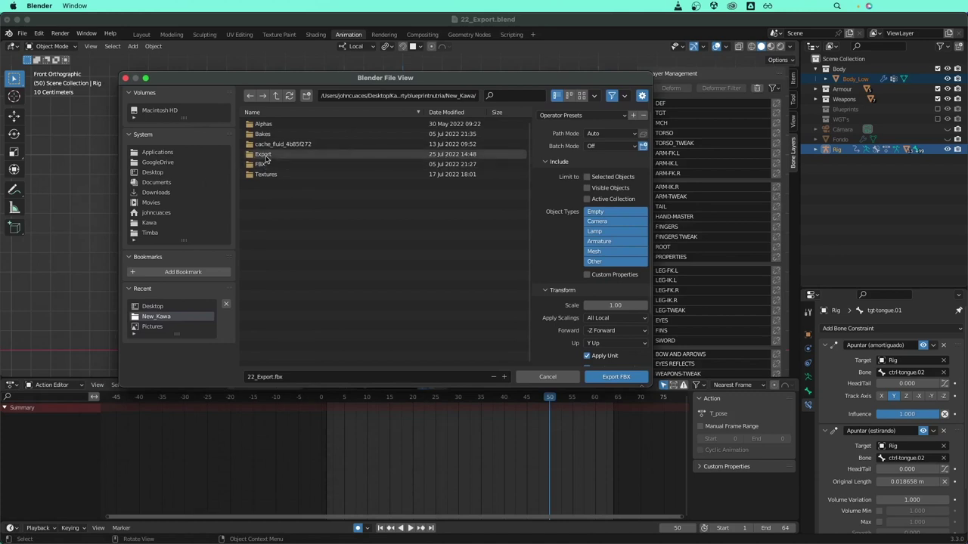
left_click(265, 156)
double_click(266, 157)
left_click(284, 376)
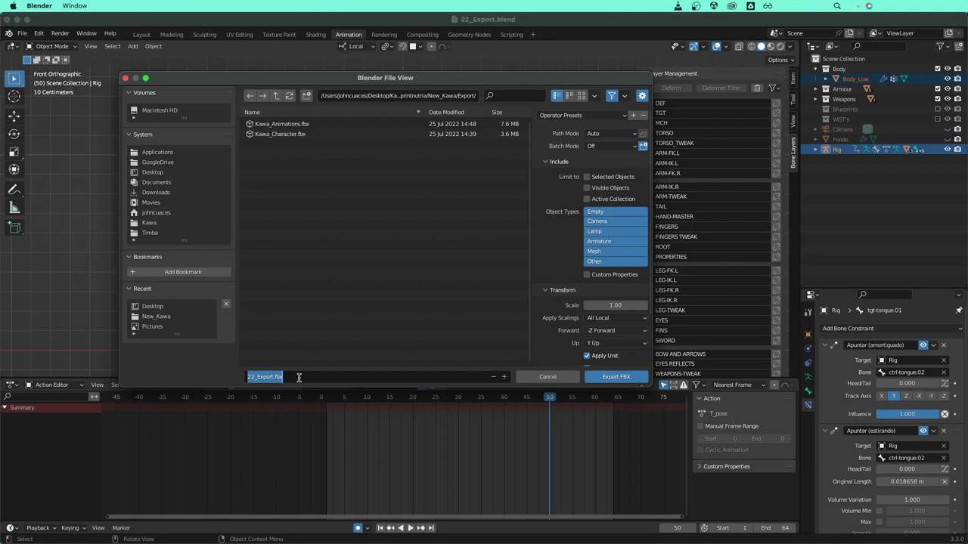
type("Kawa")
type("inal")
Confirm the file name and limit the FBX export to selected Armature and Mesh objects.
left_click(586, 189)
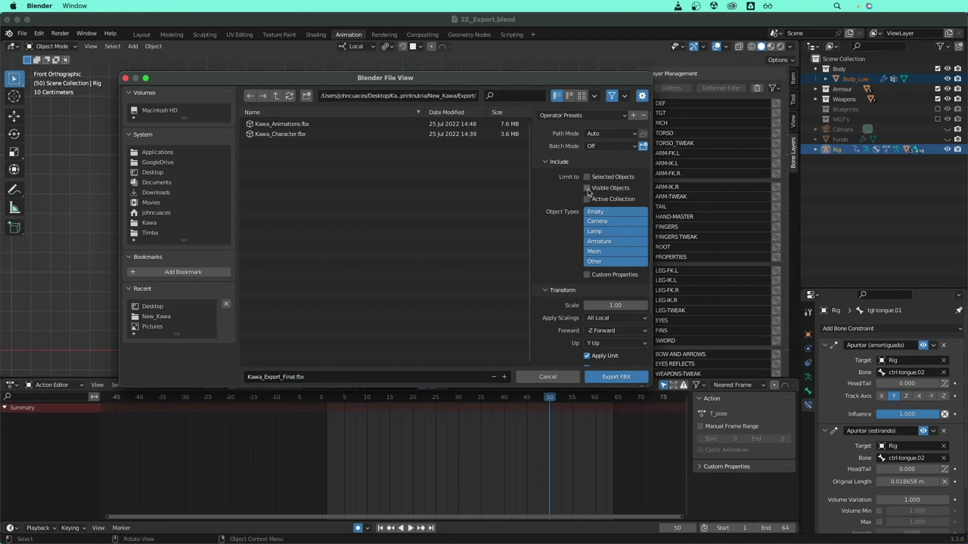
left_click(588, 177)
left_click(604, 240)
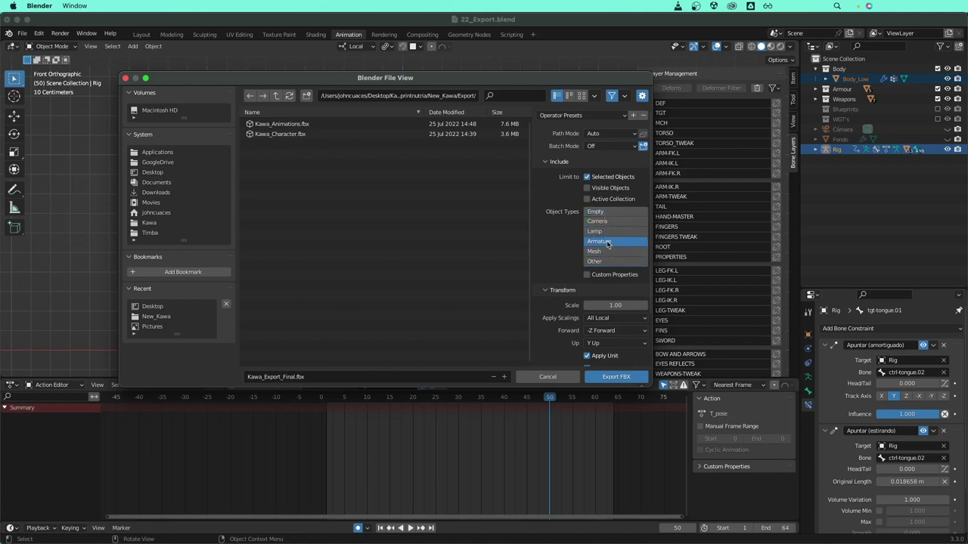
left_click(594, 252, "shift")
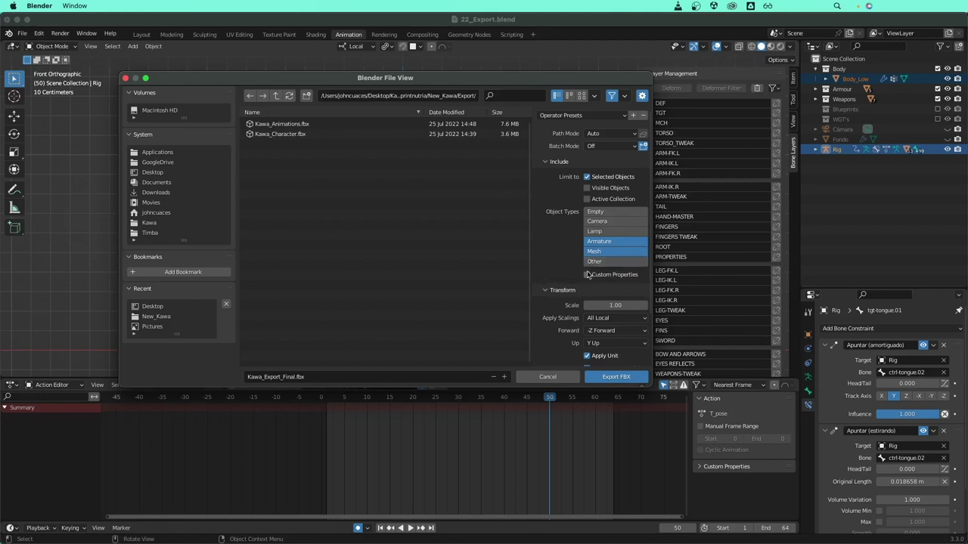
scroll(587, 261, "down", 2)
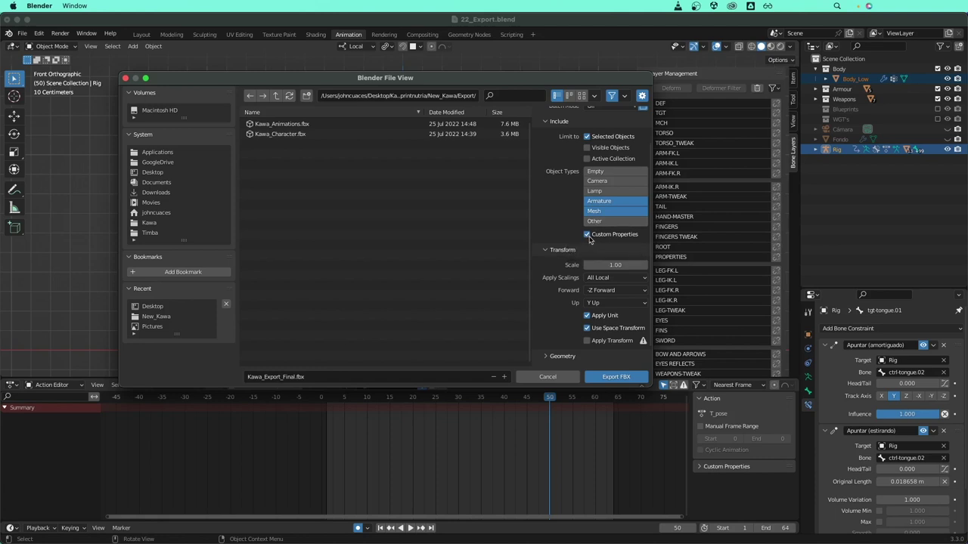
scroll(589, 239, "down", 1)
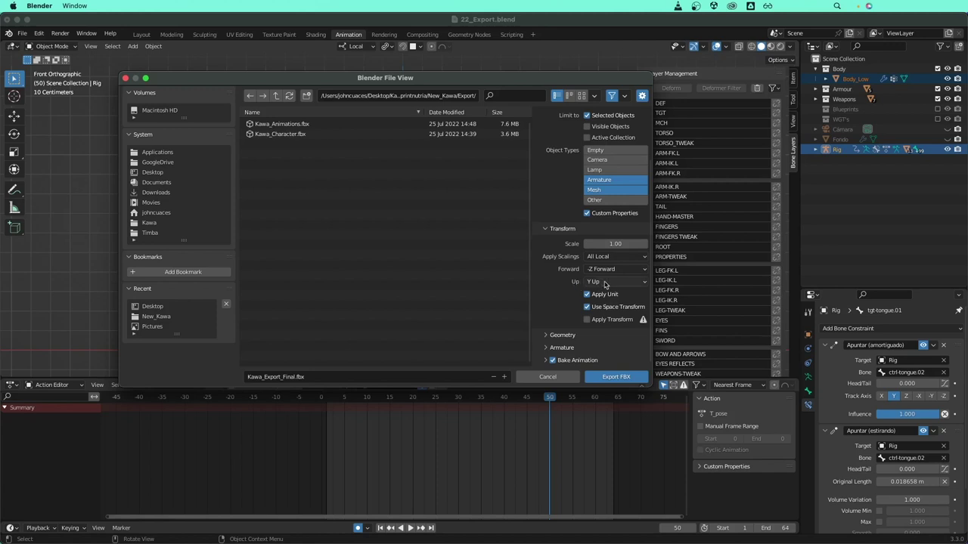
Keep Y Up, turn off Apply Transform, and expand the Geometry export options.
left_click(605, 284)
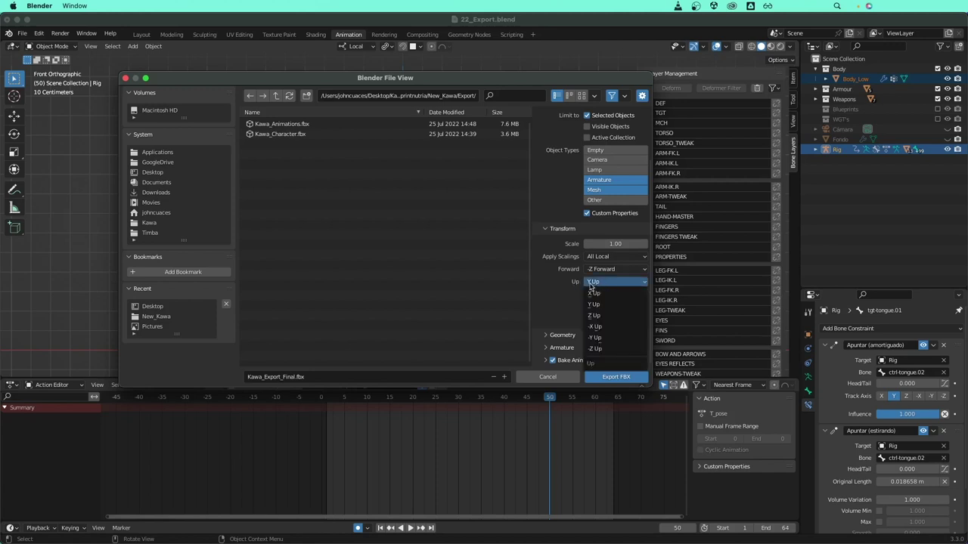
left_click(600, 285)
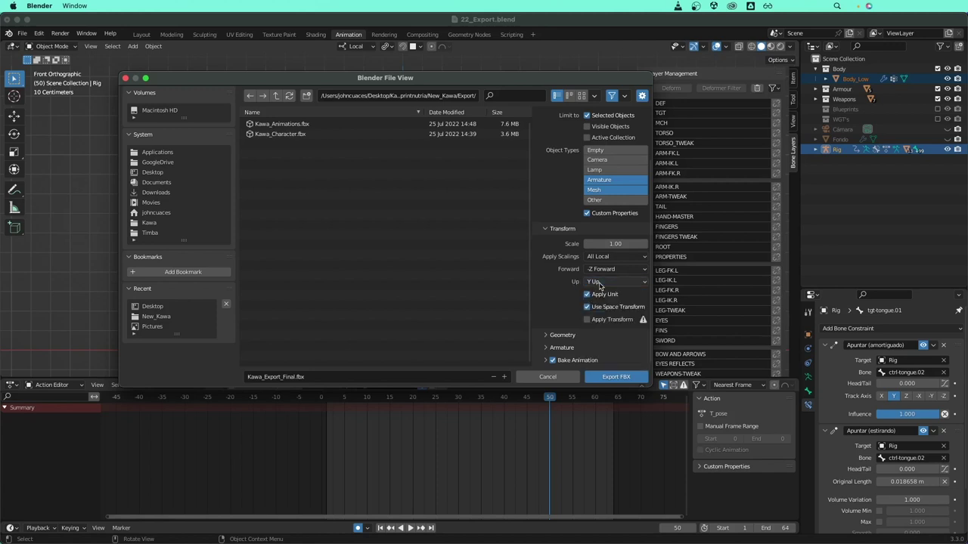
left_click(599, 285)
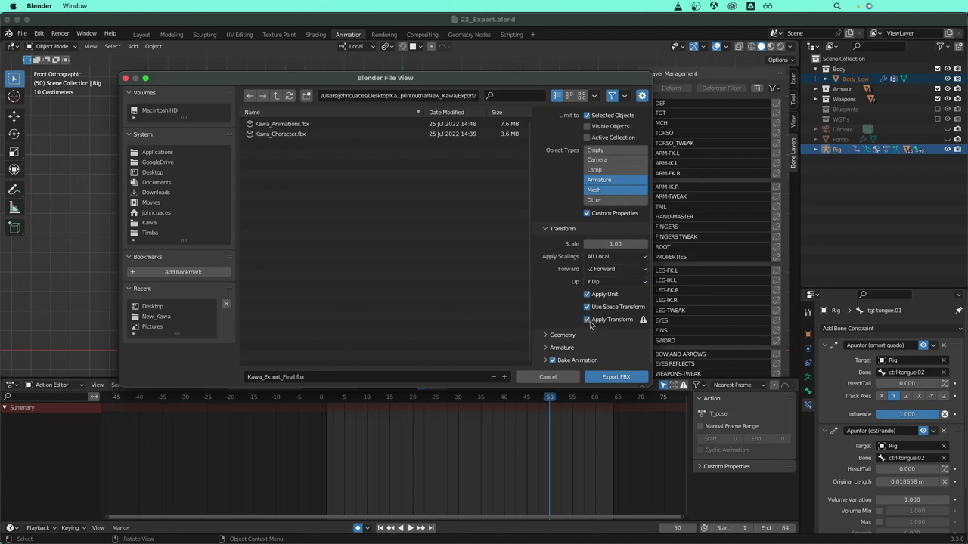
left_click(588, 320)
left_click(550, 335)
scroll(579, 321, "down", 3)
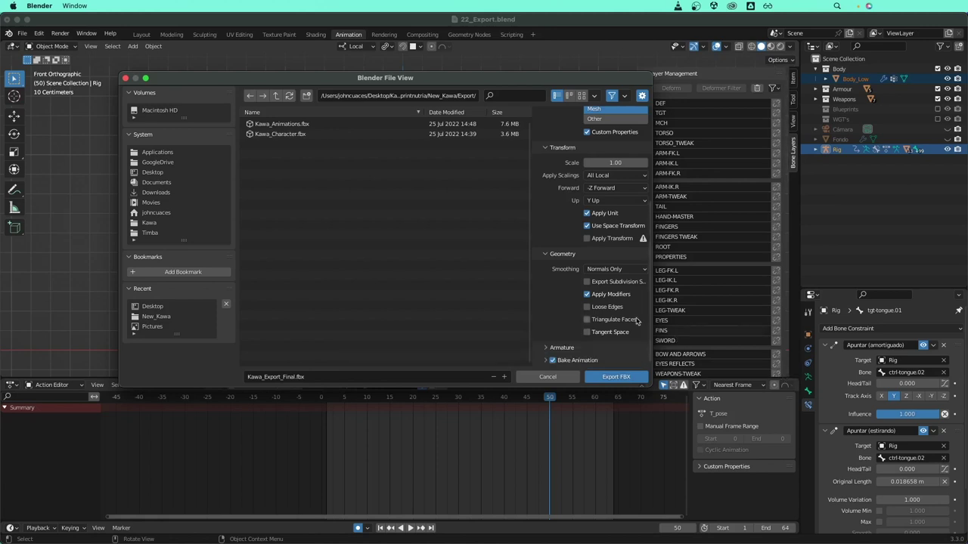
Disable Apply Modifiers and enable Triangulate Faces in the Geometry options.
left_click(586, 295)
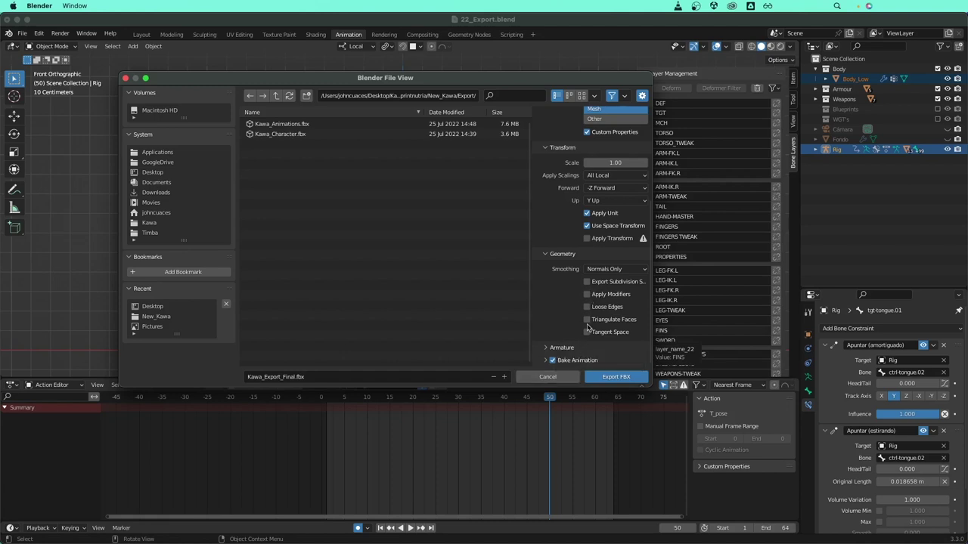
left_click(587, 320)
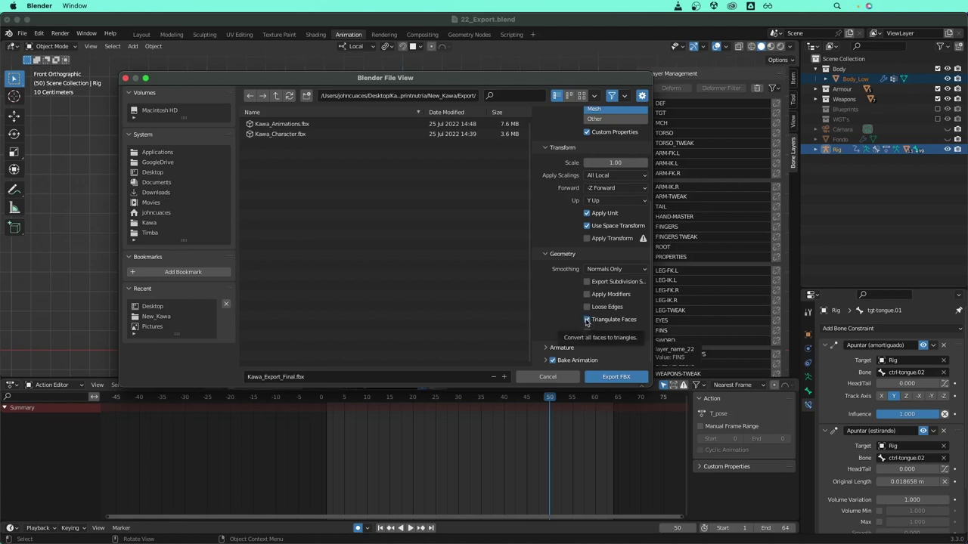
left_click(587, 320)
left_click(587, 319)
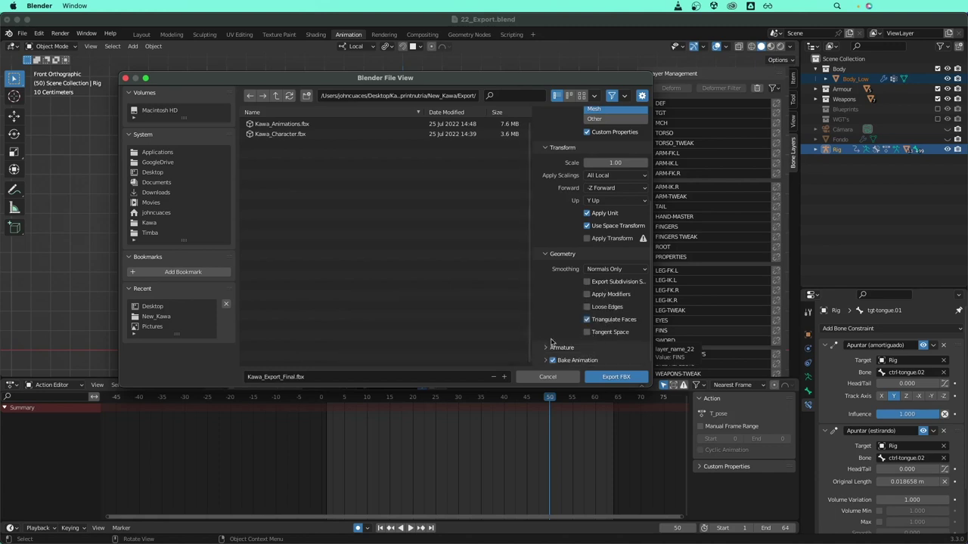
In the Armature options, enable Only Deform Bones and disable Add Leaf Bones.
left_click(559, 347)
scroll(560, 344, "down", 2)
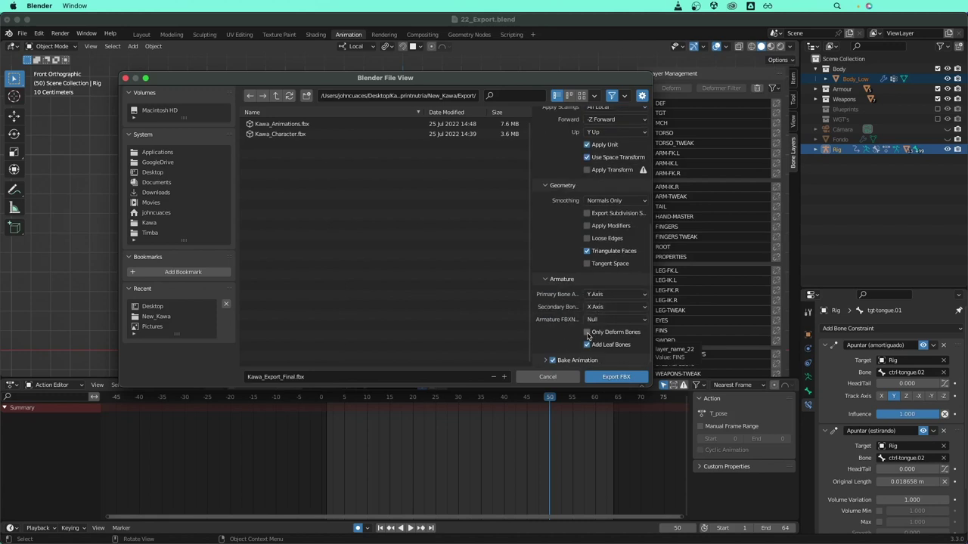
left_click(587, 333)
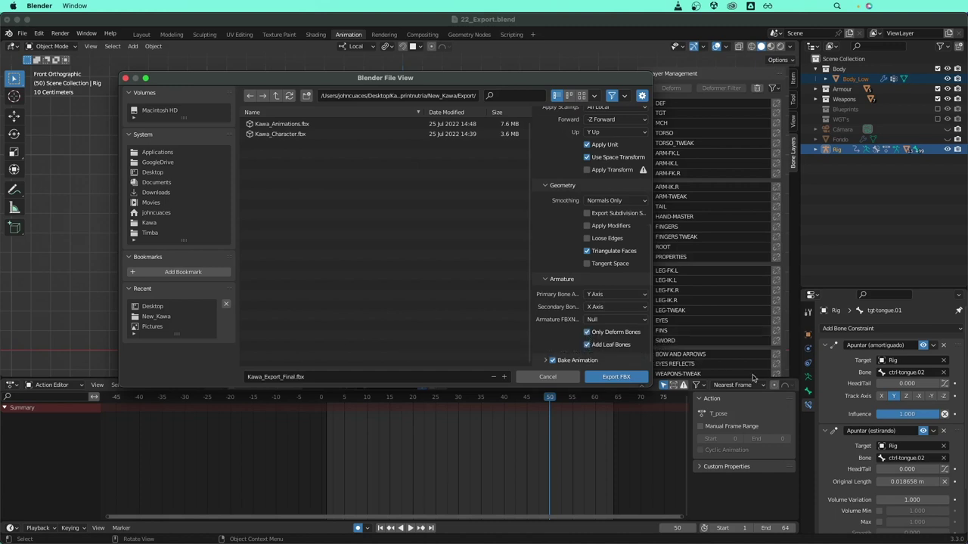
left_click(588, 346)
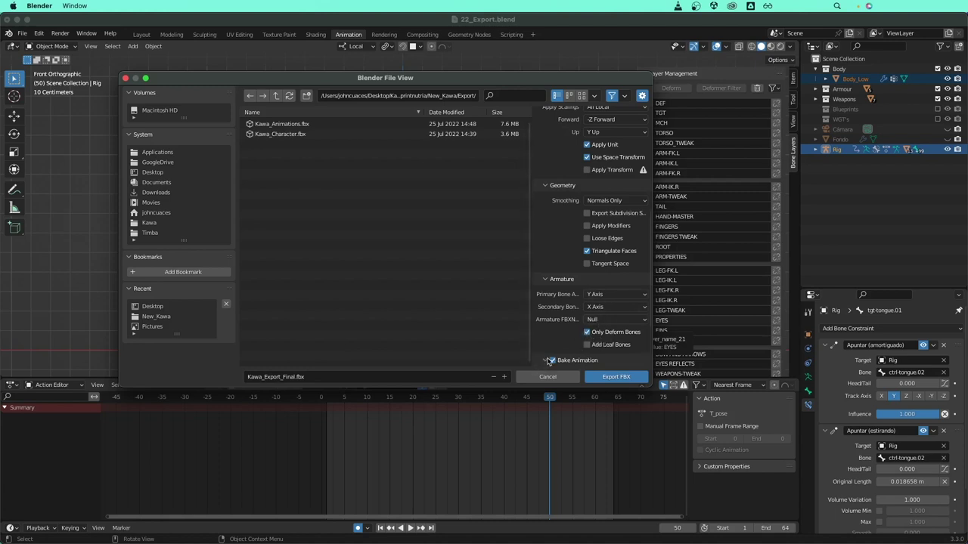
Expand Bake Animation and toggle it off and back on, leaving it enabled.
left_click(544, 360)
scroll(555, 318, "down", 3)
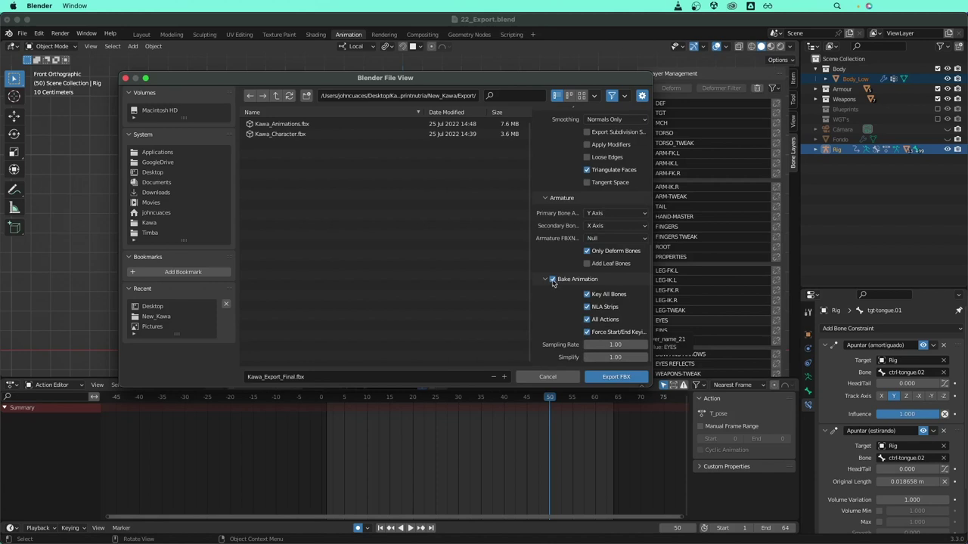
left_click(553, 280)
left_click(553, 280)
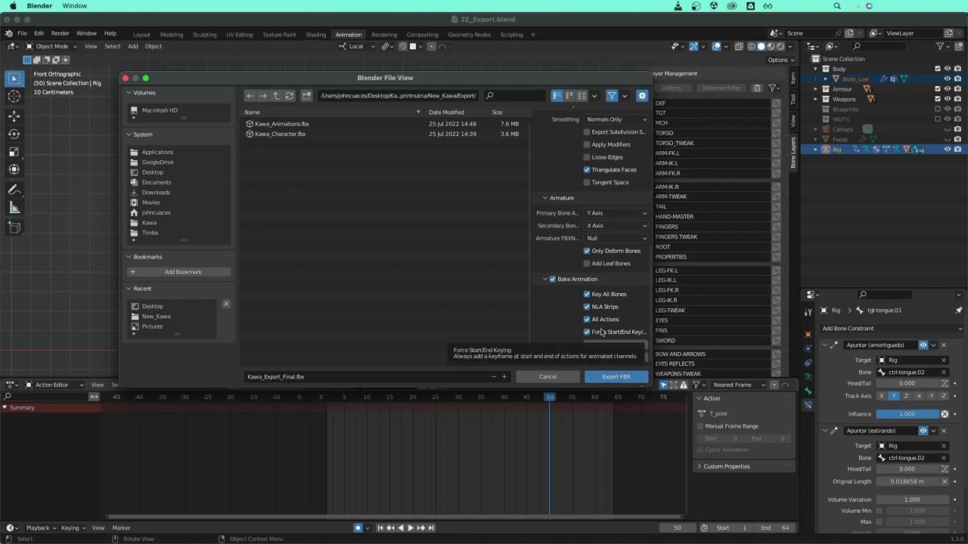
Export Kawa_Export_Final.fbx, then bring up the FBX entry's extra options under File > Export.
left_click(613, 382)
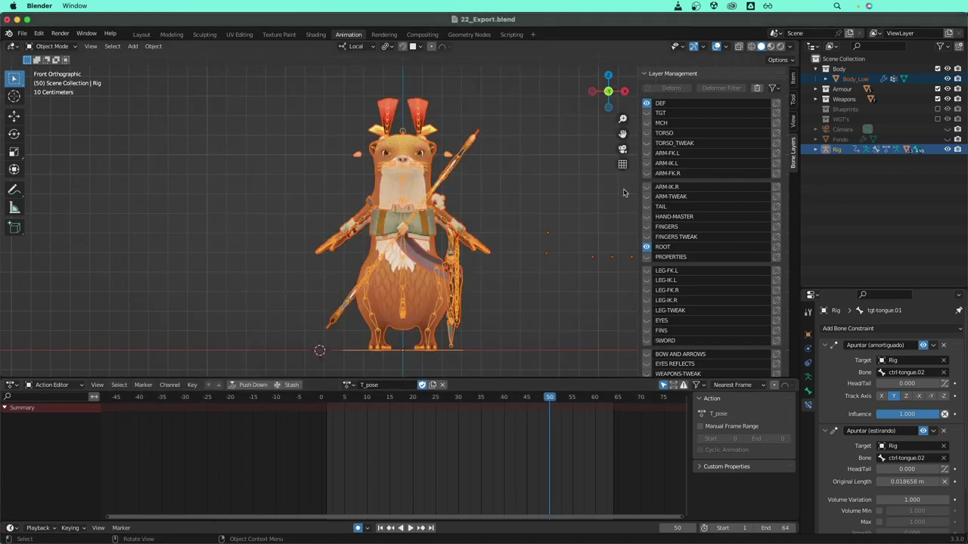
left_click(23, 34)
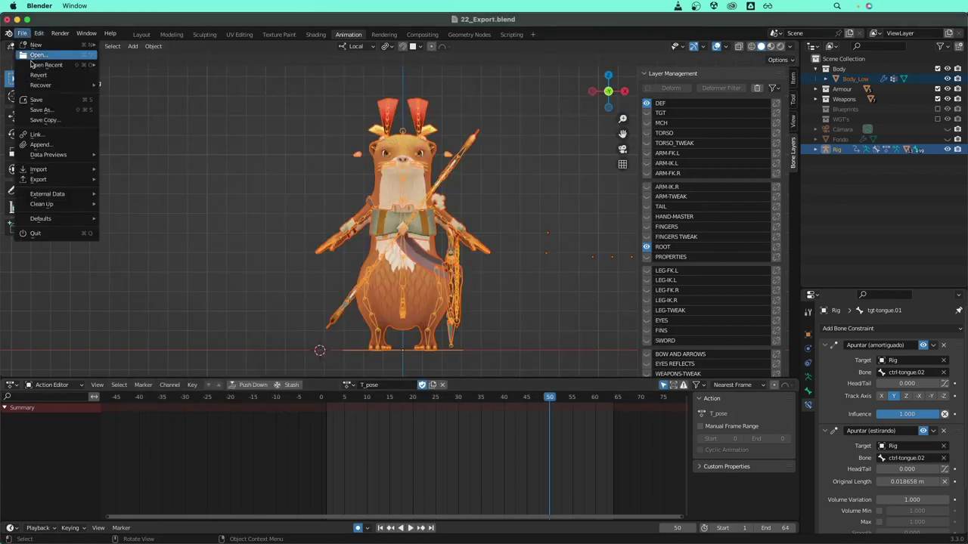
mouse_move(39, 179)
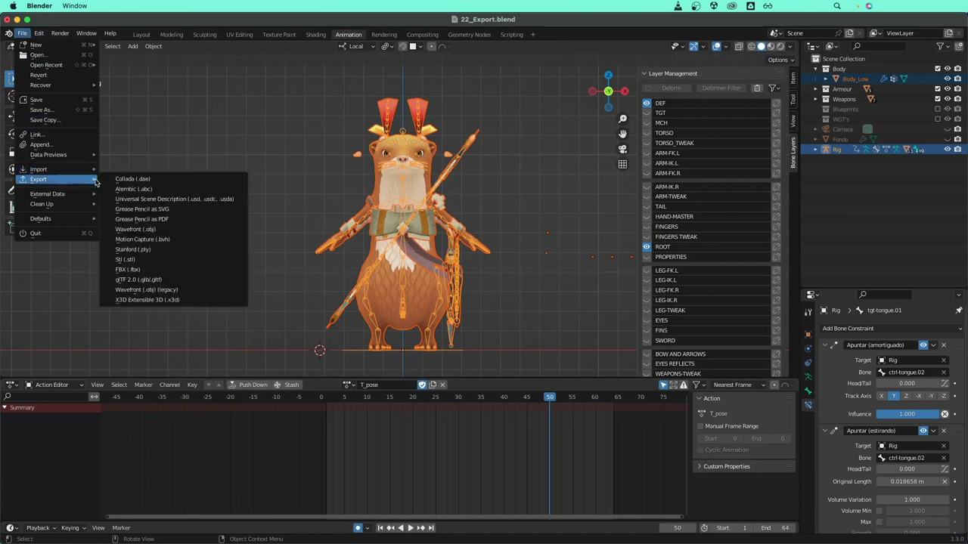
right_click(150, 270)
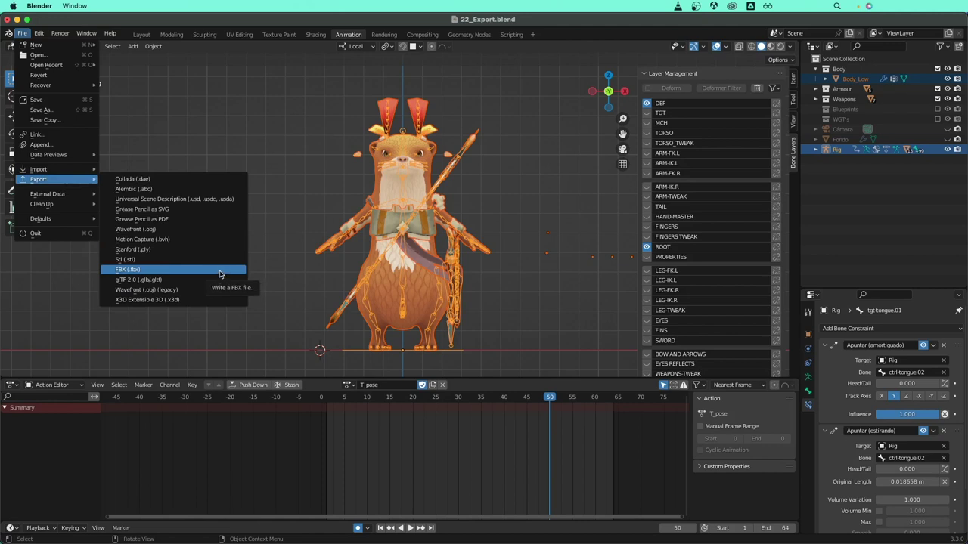
Open the FBX export window and save the current settings as the 'Animation' preset.
left_click(220, 275)
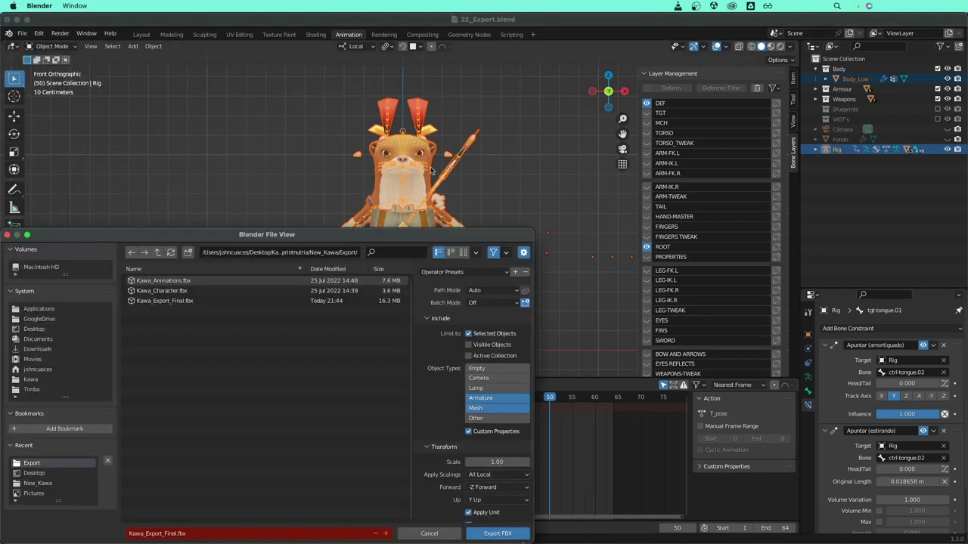
mouse_move(446, 240)
left_mouse_down()
mouse_move(461, 223)
mouse_move(606, 157)
left_mouse_up()
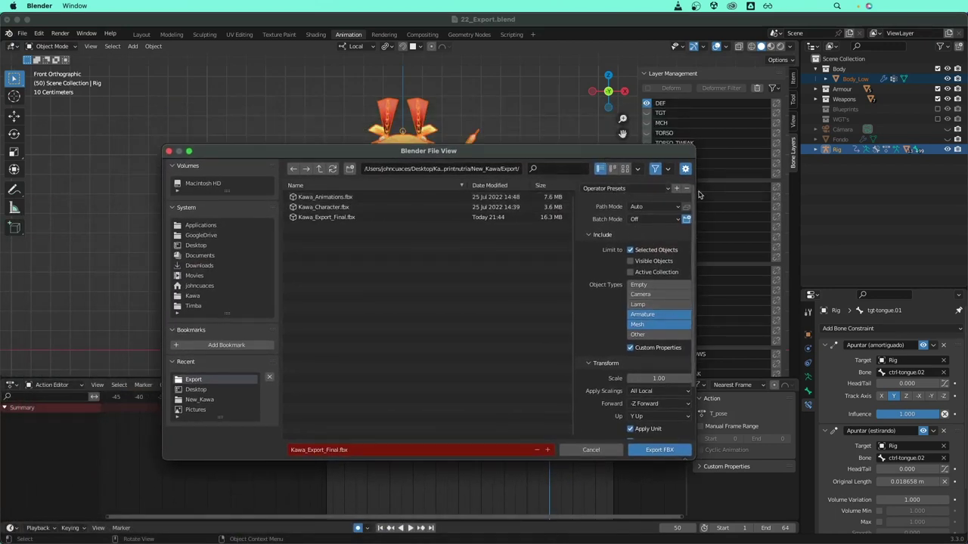
scroll(659, 342, "down", 3)
scroll(661, 343, "up", 3)
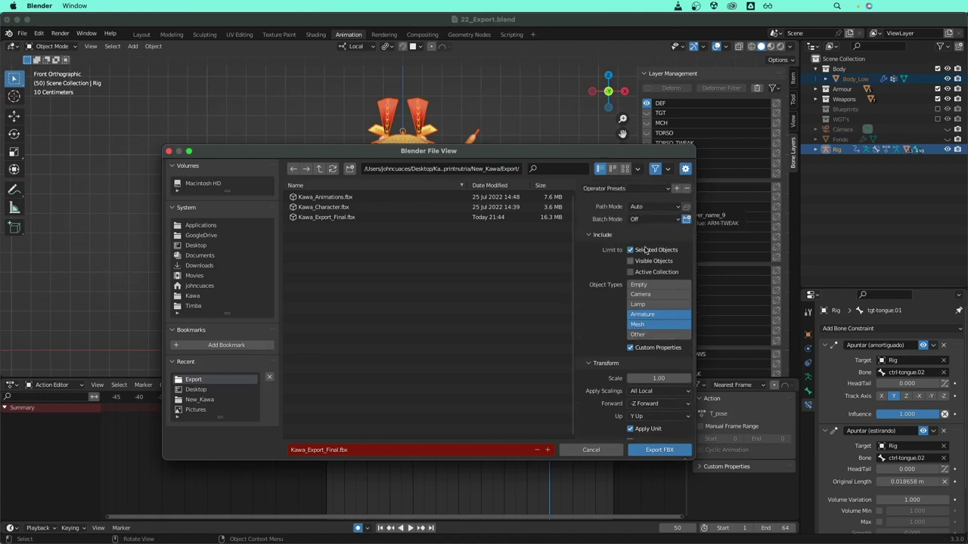
left_click(676, 189)
type("Animation")
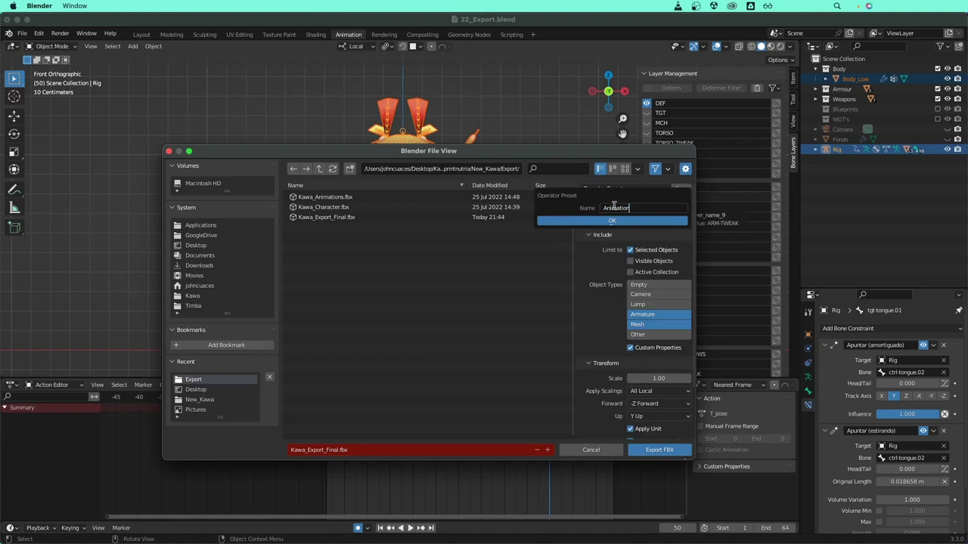
left_click(620, 221)
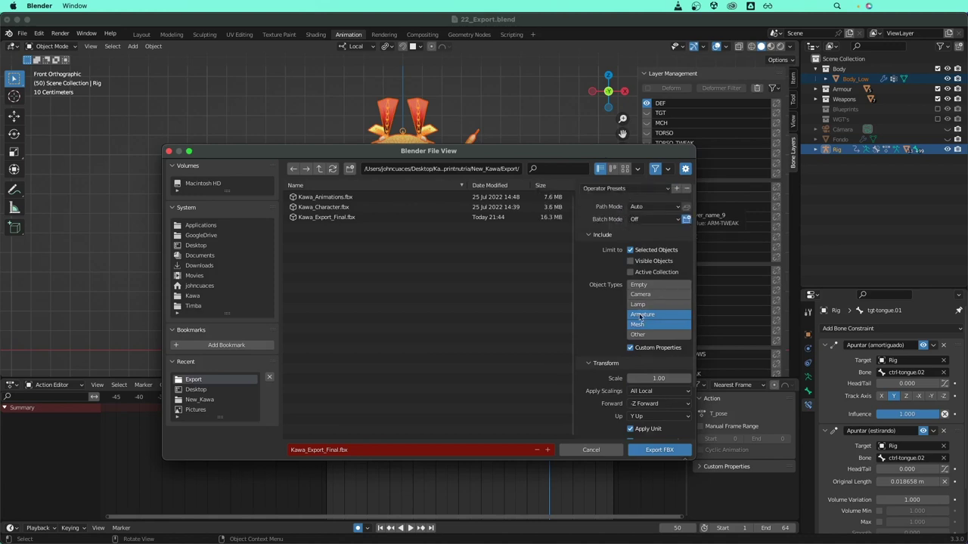
Load the 'Animation' preset from the Operator Presets list.
scroll(644, 433, "down", 3)
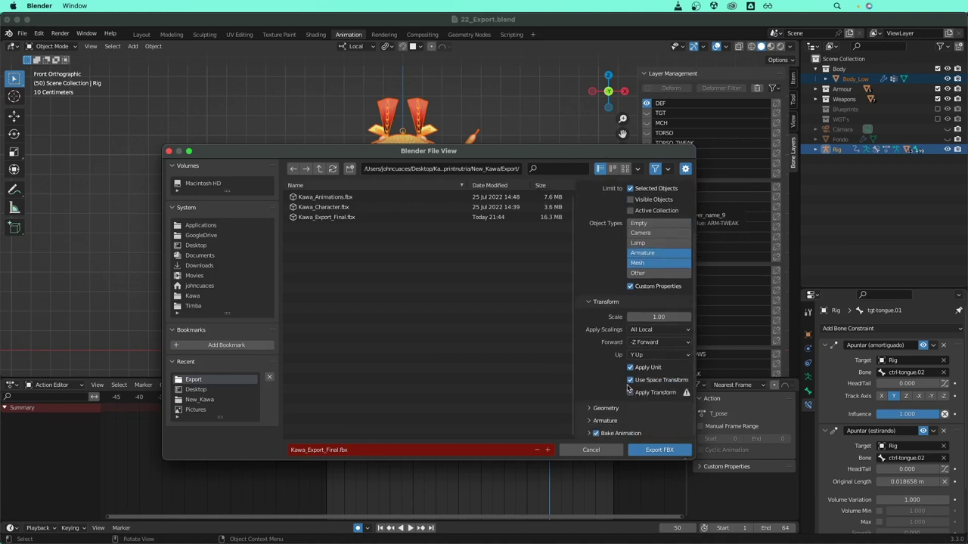
scroll(605, 290, "up", 3)
left_click(614, 190)
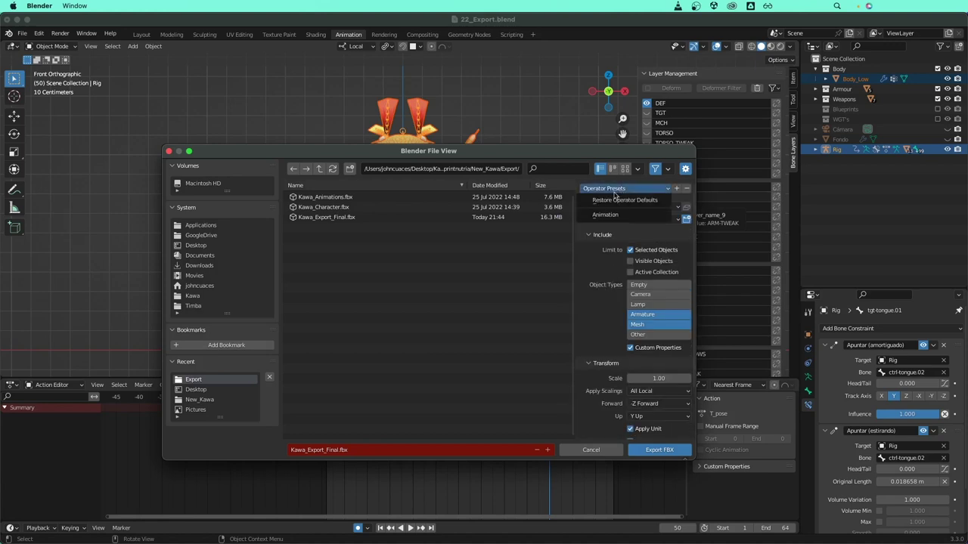
left_click(605, 216)
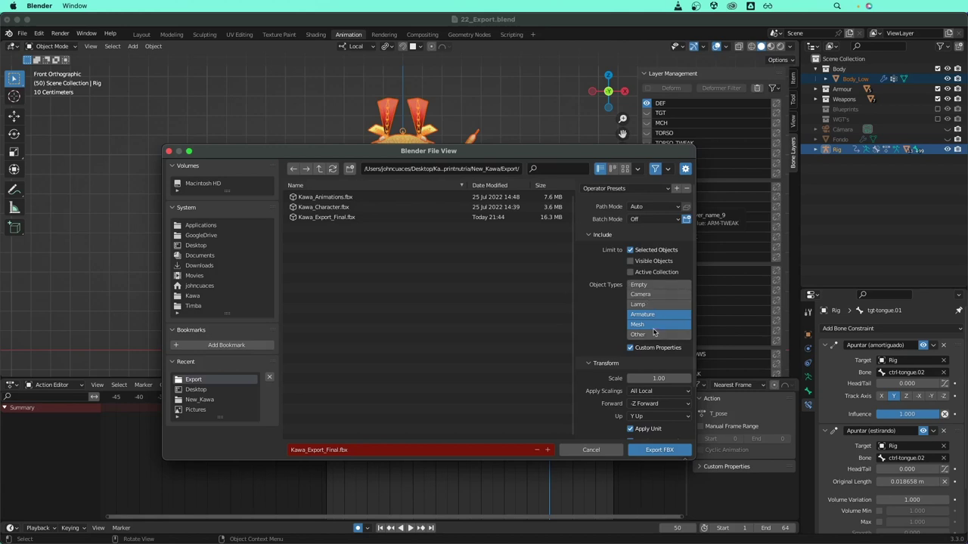
scroll(630, 392, "down", 2)
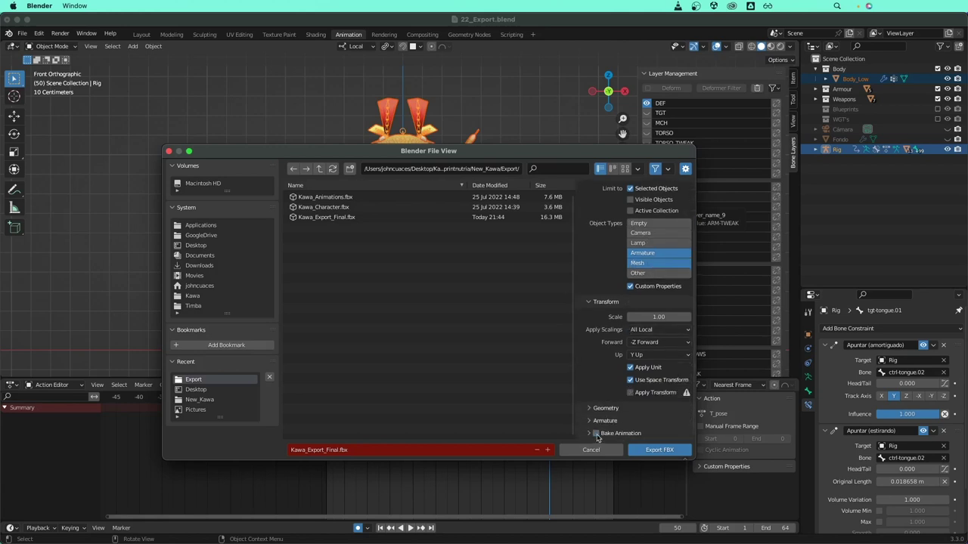
scroll(624, 325, "up", 2)
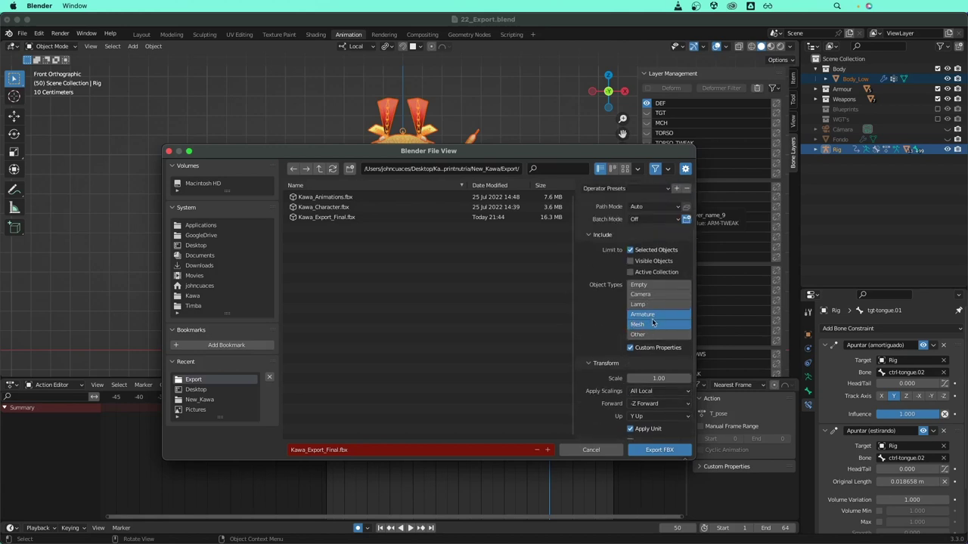
Deselect Armature so only meshes export, save it as the 'Assets' preset, and apply it.
left_click(653, 324)
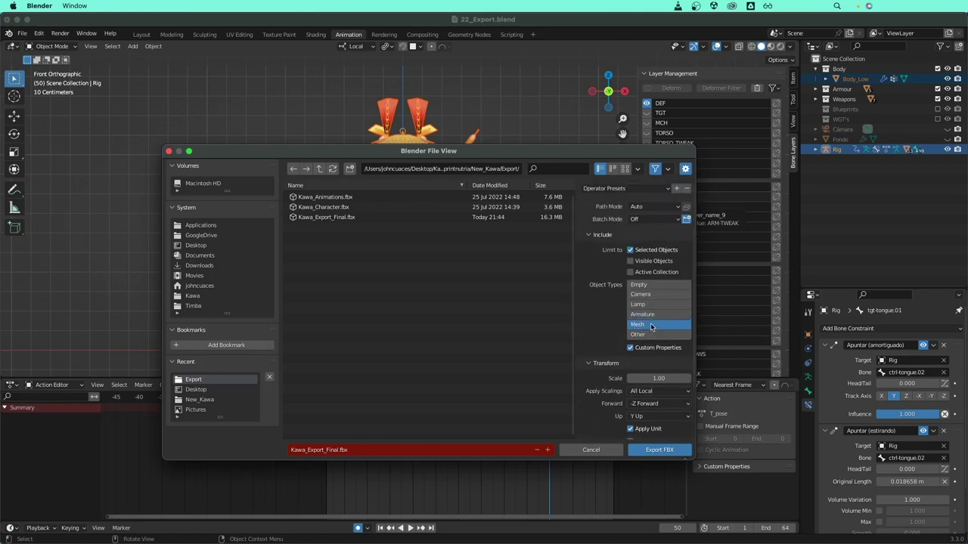
left_click(677, 189)
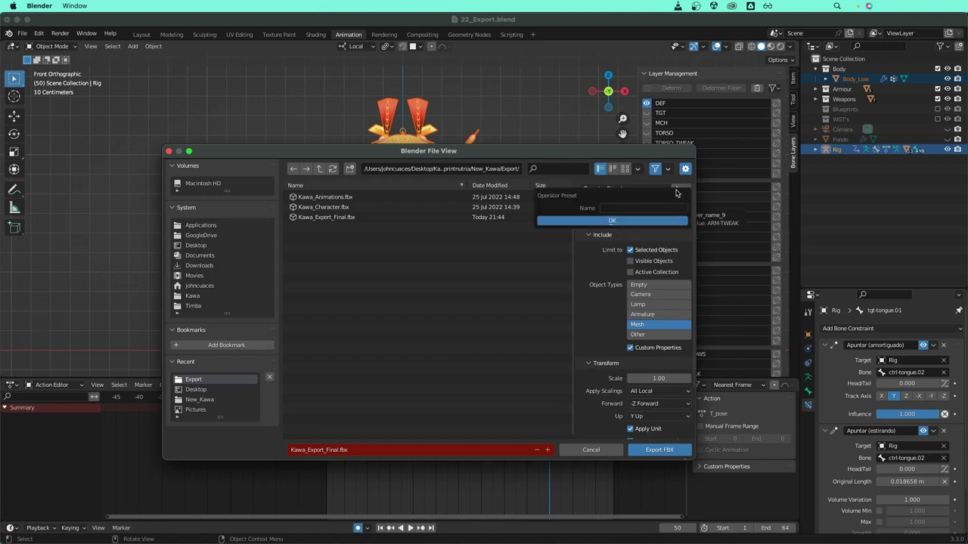
type("Assets")
left_click(633, 217)
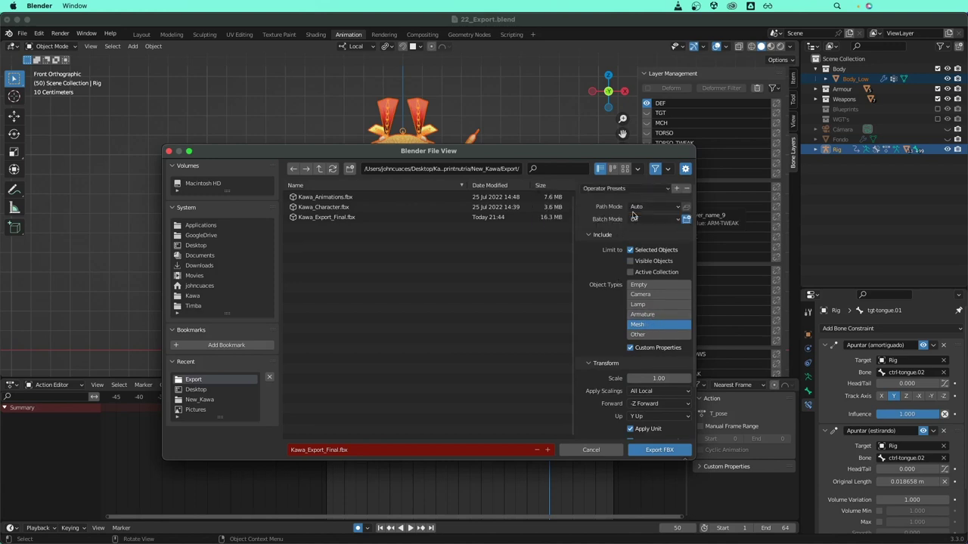
left_click(615, 189)
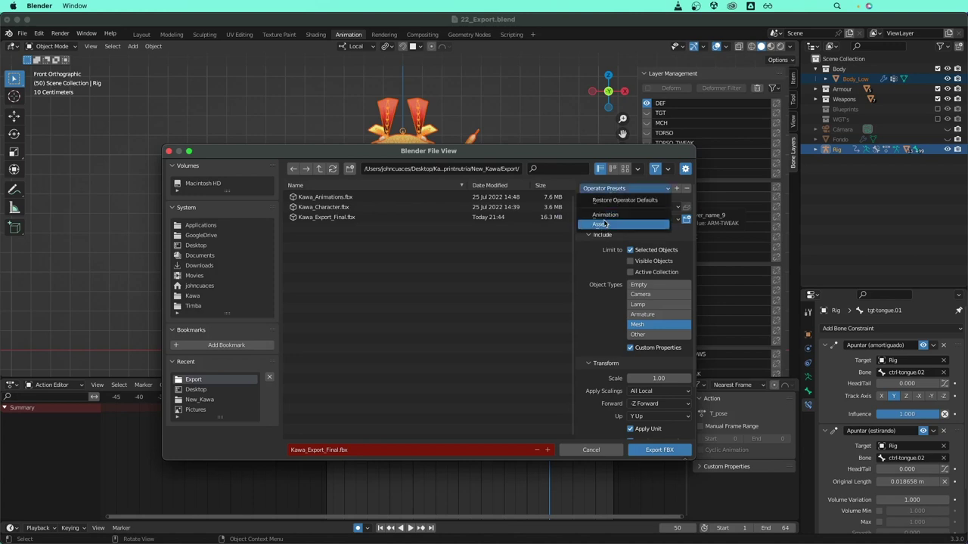
left_click(599, 225)
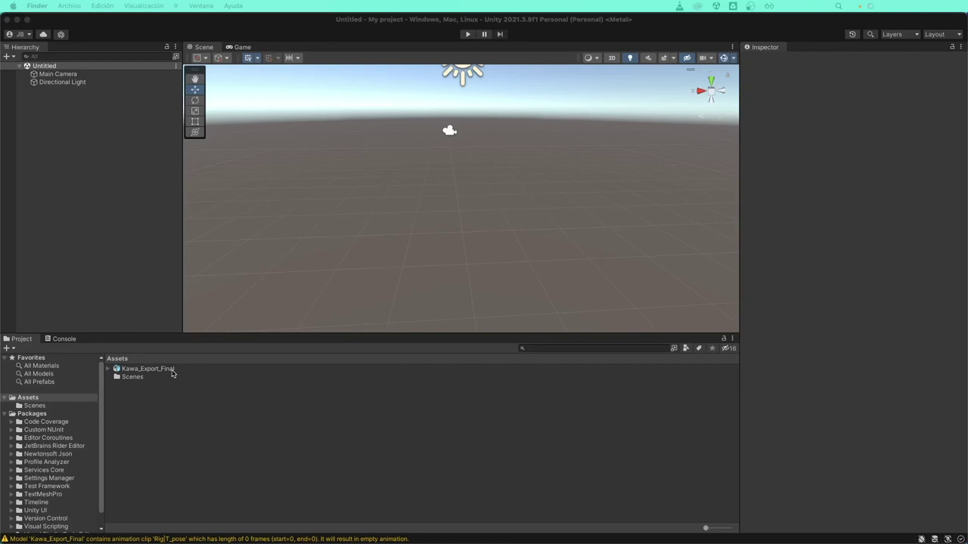
Review Kawa_Export_Final's one-to-two-frame animation clips in the Inspector preview, then deselect it.
left_click(172, 370)
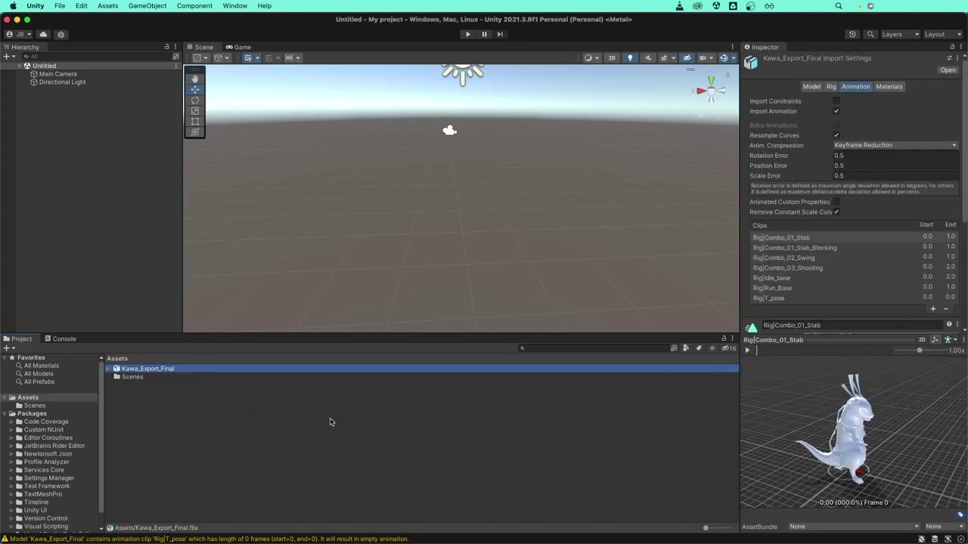
mouse_move(887, 438)
left_mouse_down()
mouse_move(876, 425)
mouse_move(926, 452)
left_mouse_up()
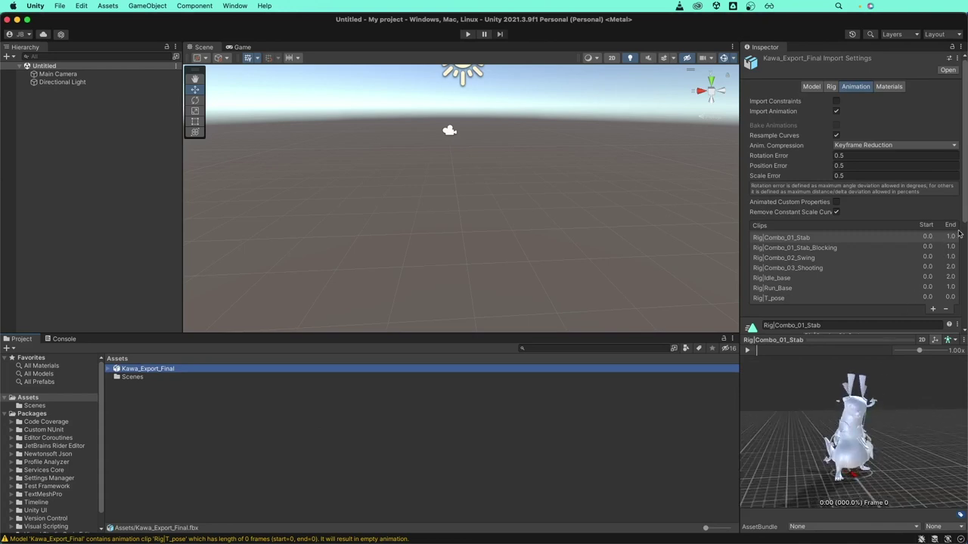
scroll(880, 311, "down", 3)
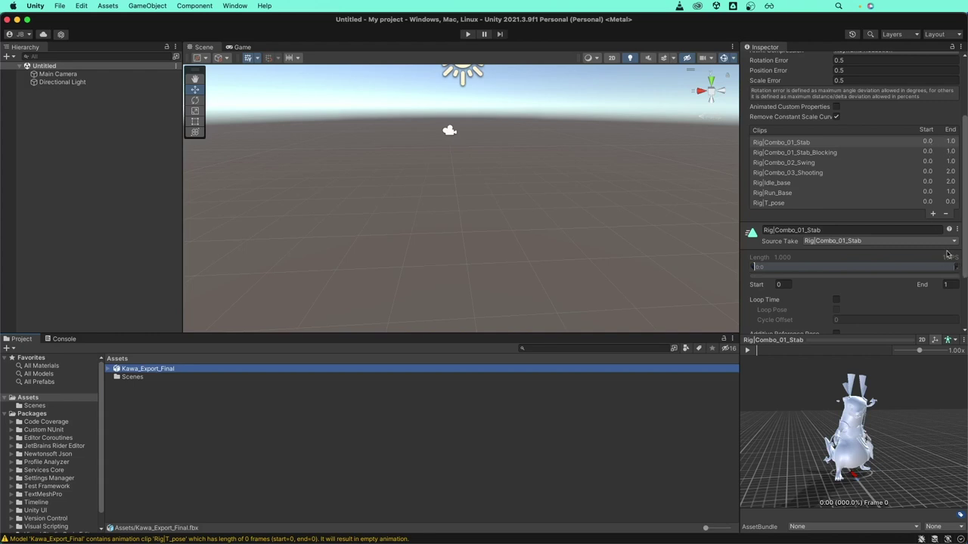
left_click(398, 507)
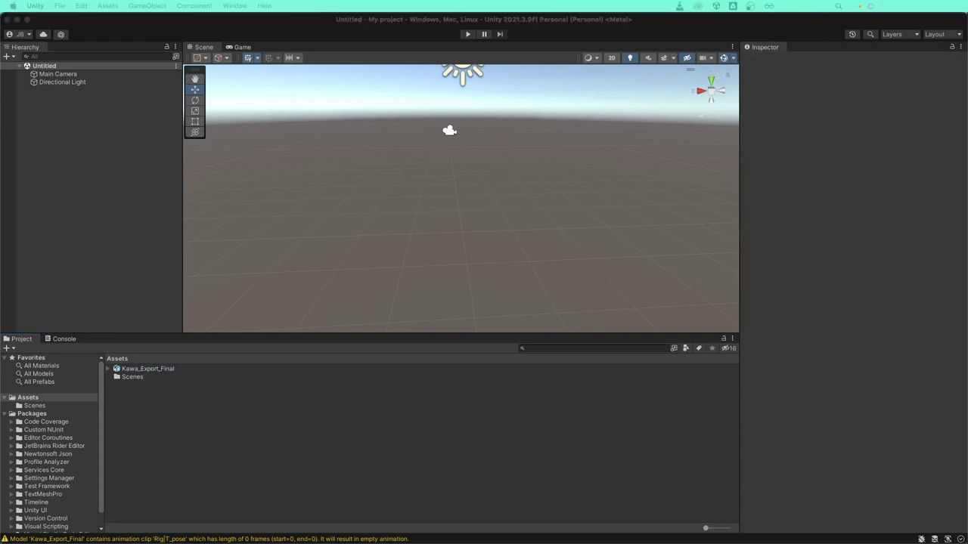
Import 22_Export.fbx and preview its Rig|Run_Base clip.
left_click_drag(449, 491, 251, 436)
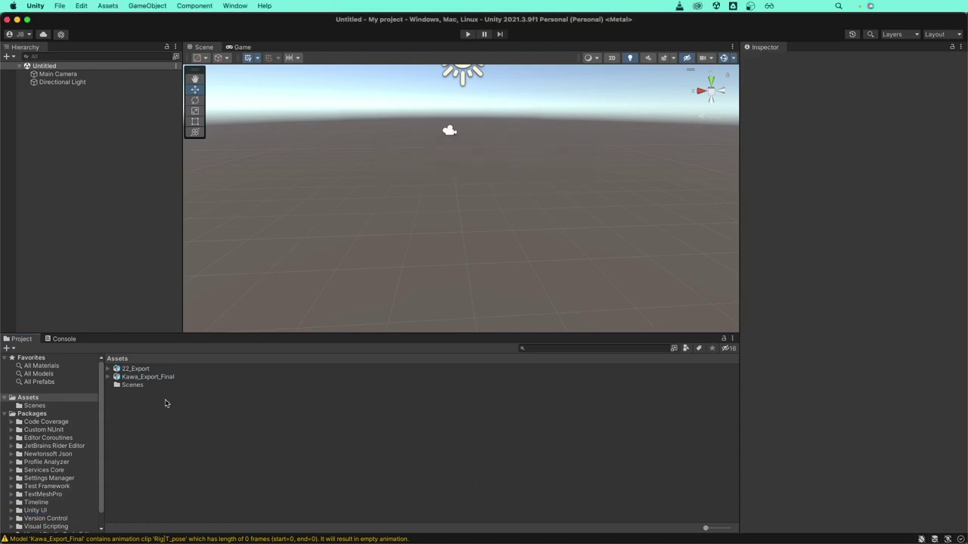
left_click(134, 370)
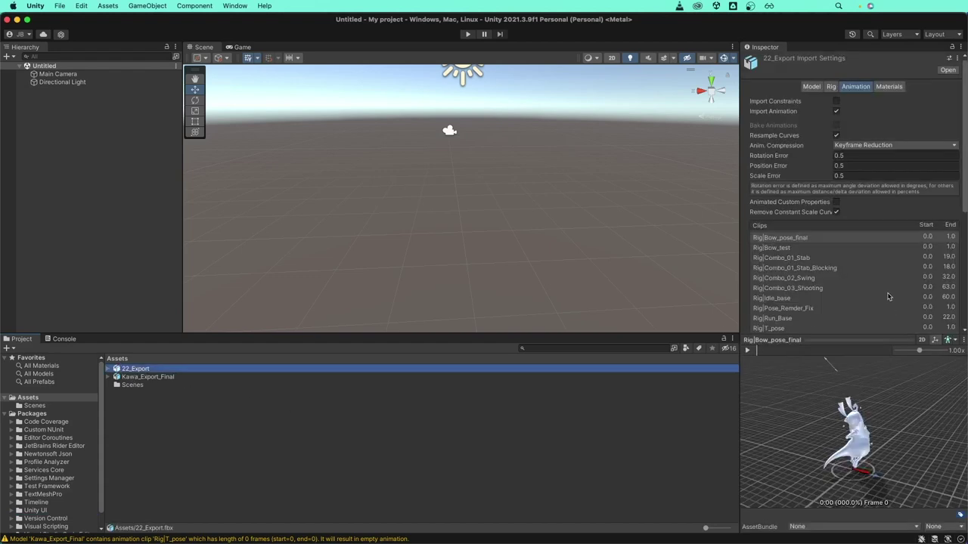
scroll(889, 268, "down", 2)
scroll(900, 258, "down", 2)
left_click(940, 239)
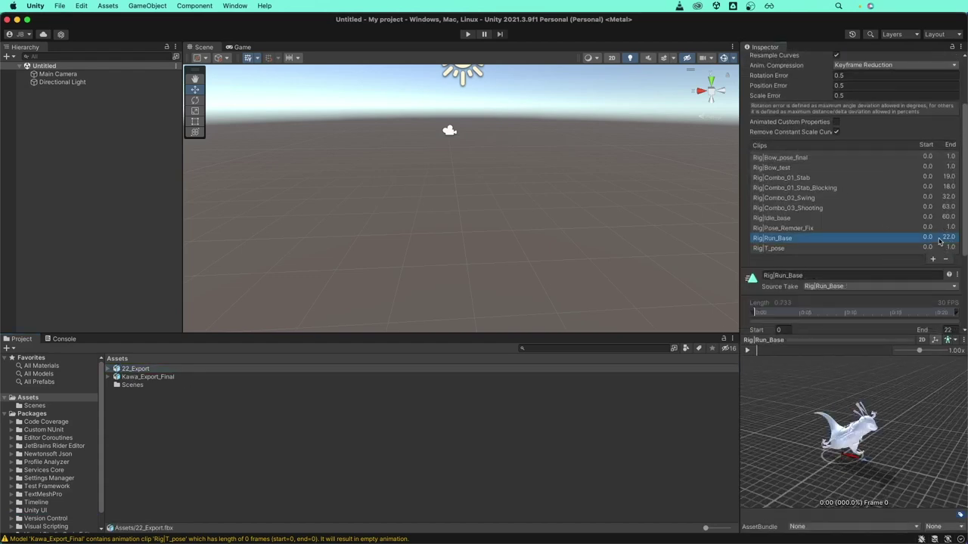
left_click_drag(864, 439, 822, 418)
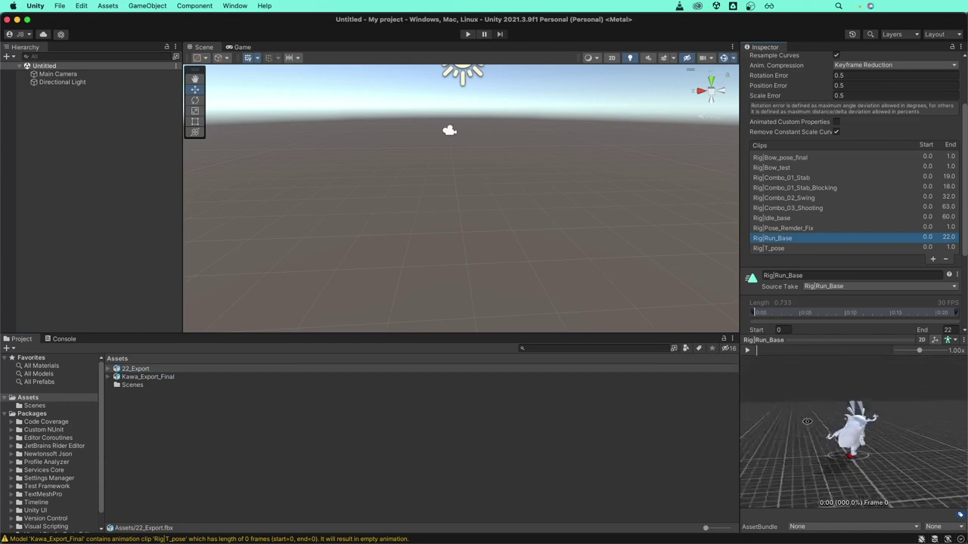
Compare with Kawa_Export_Final by playing its Rig|Run_Base clip in the preview.
left_click(155, 377)
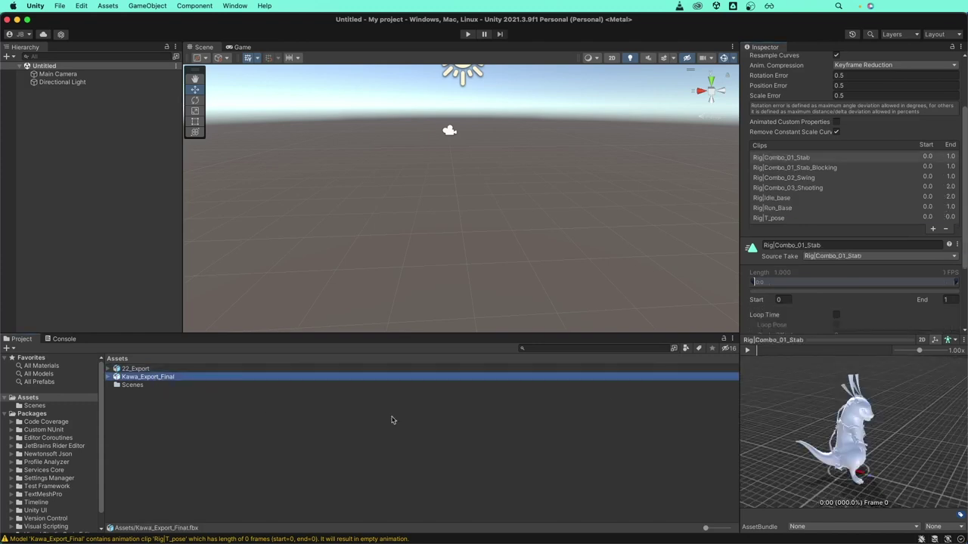
scroll(789, 202, "down", 2)
left_click(775, 166)
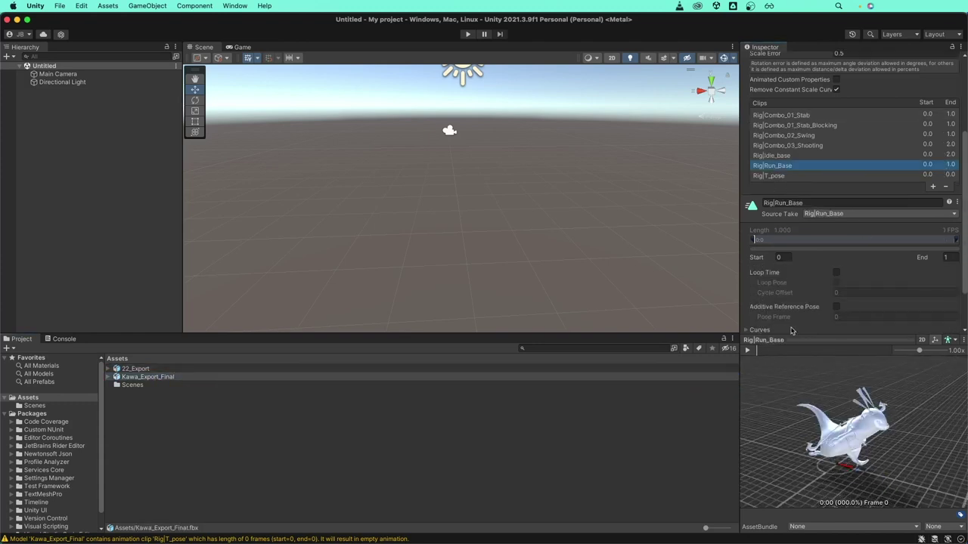
left_click_drag(786, 412, 779, 433)
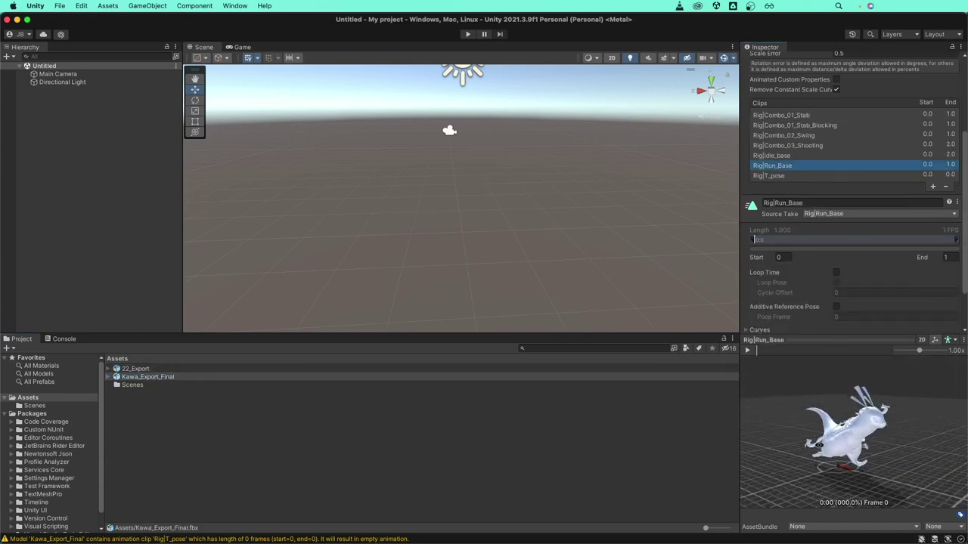
left_click(747, 350)
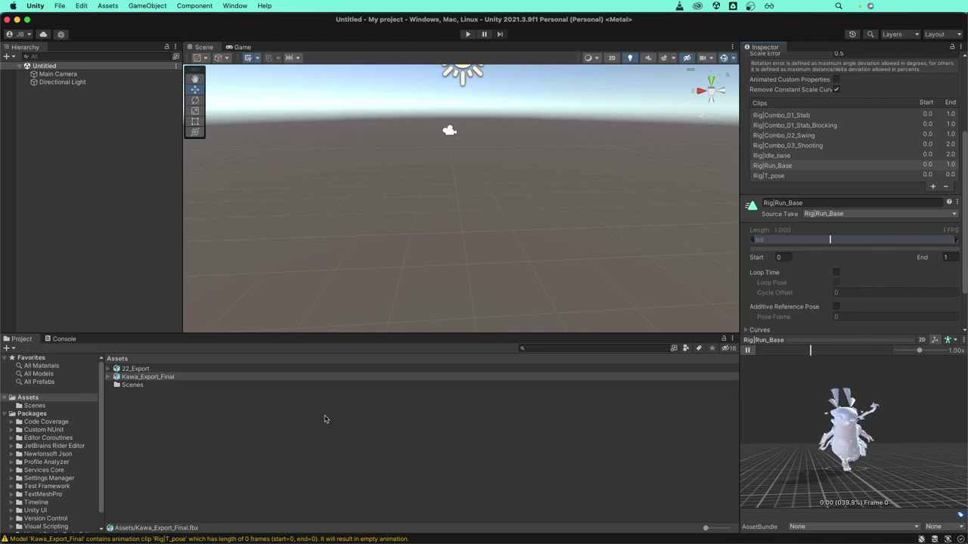
Back in 22_Export, preview the Rig|T_pose clip and replay Rig|Run_Base.
left_click(140, 369)
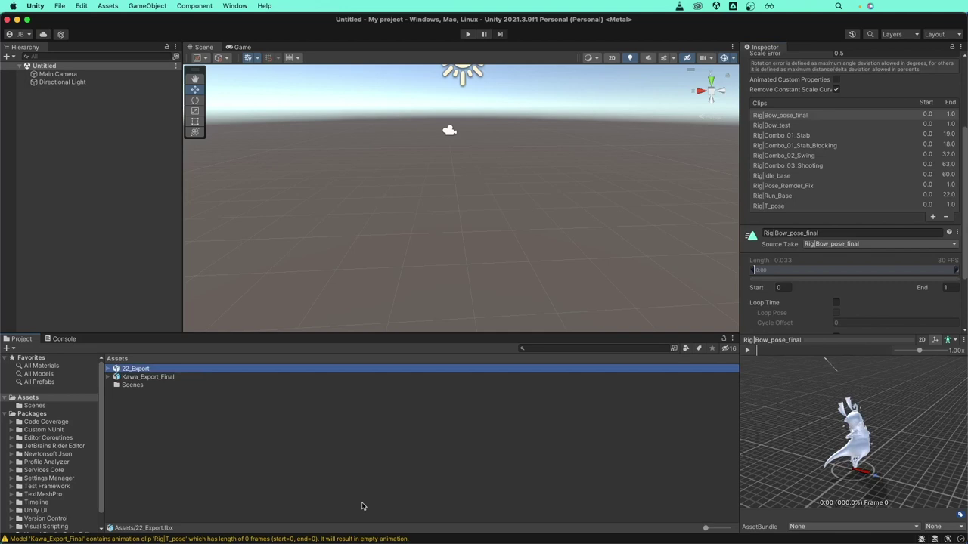
left_click(771, 206)
left_click_drag(845, 507, 862, 449)
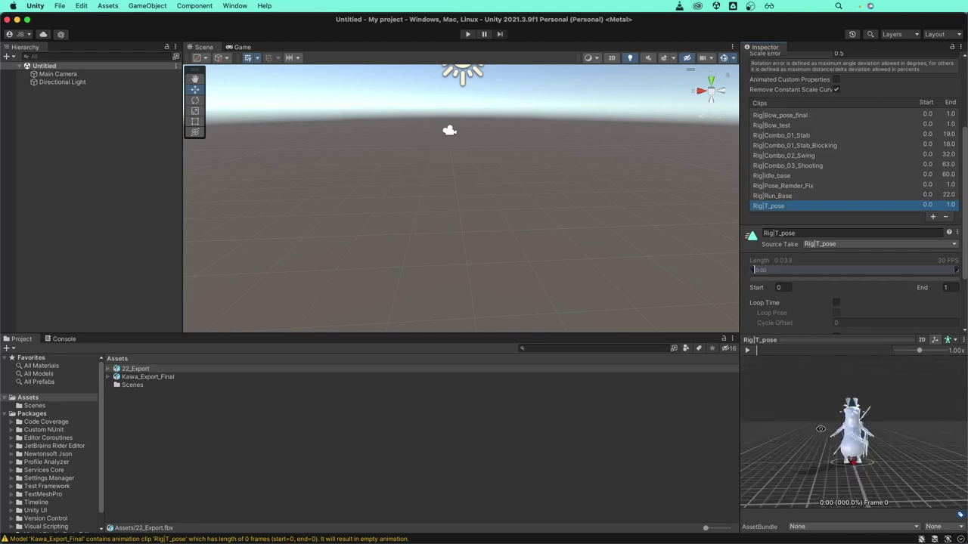
scroll(861, 450, "up", 3)
left_click(785, 197)
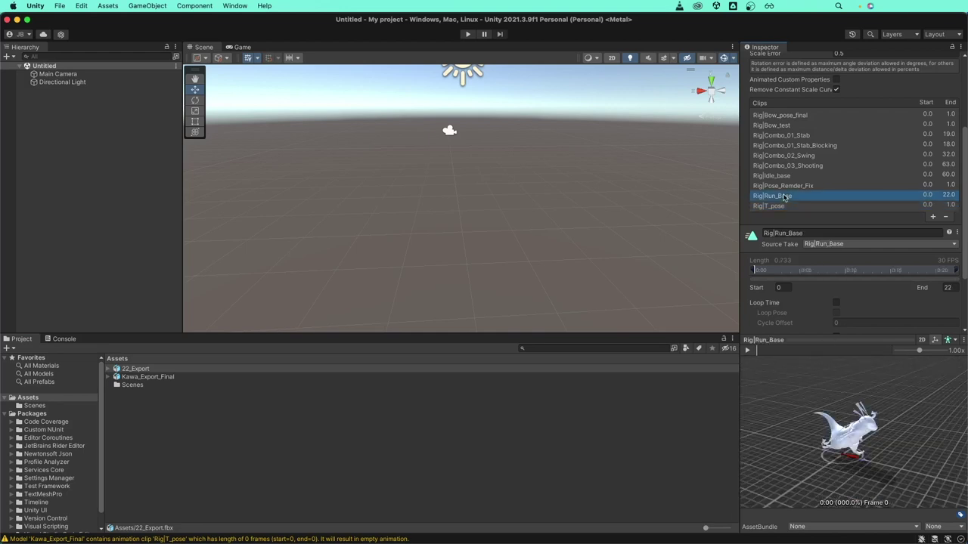
left_click(747, 351)
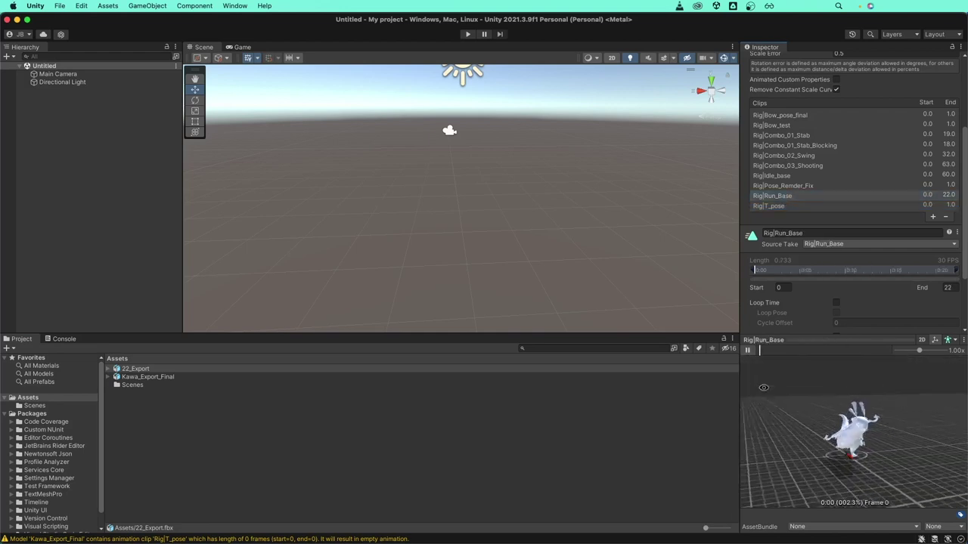
Delete the Rig|Pose_Remder_Fix clip and preview Idle_base and Combo_03_Shooting.
left_click(782, 186)
left_click_drag(830, 418, 821, 408)
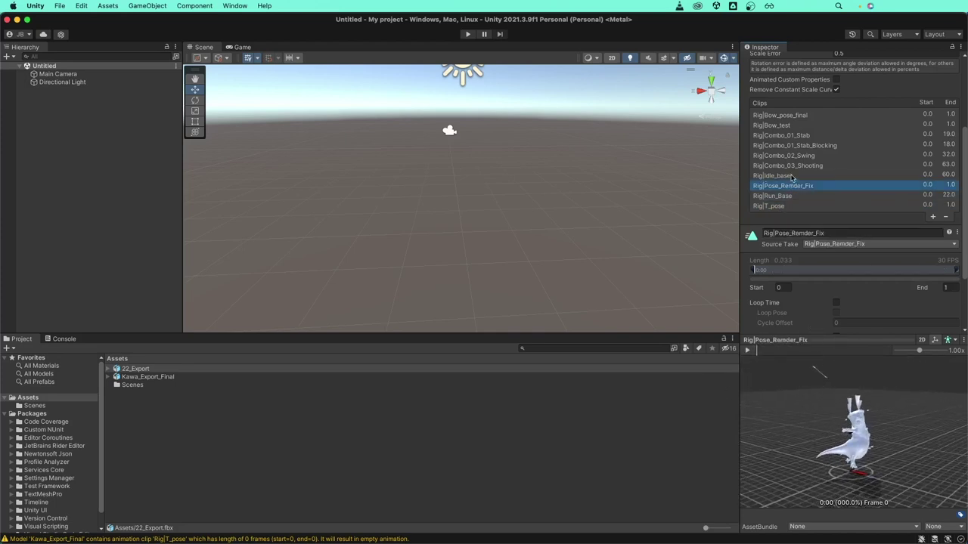
left_click(946, 218)
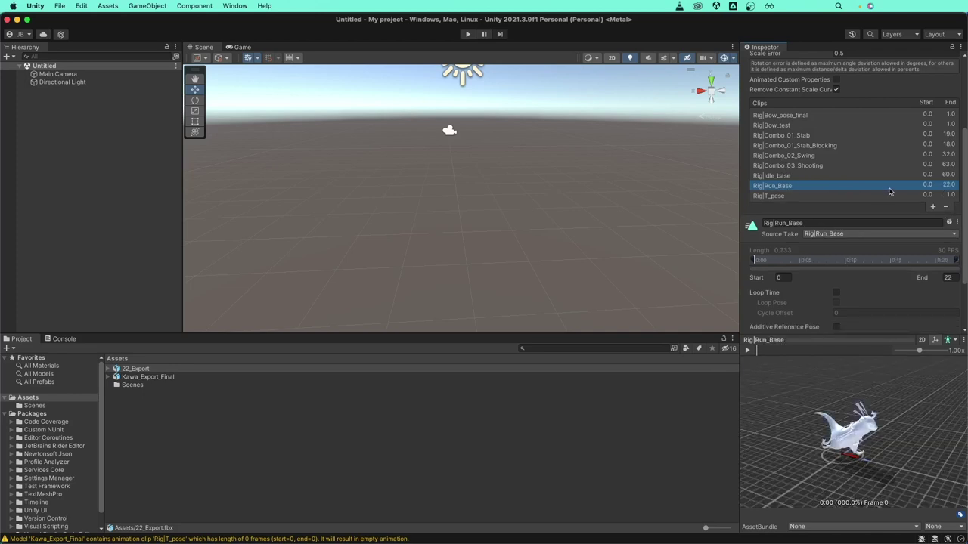
left_click(844, 175)
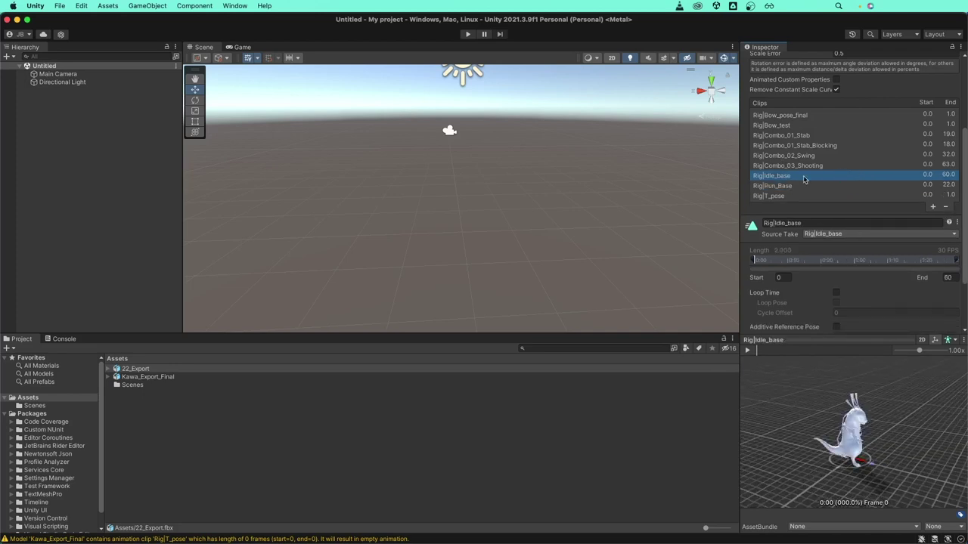
left_click(811, 168)
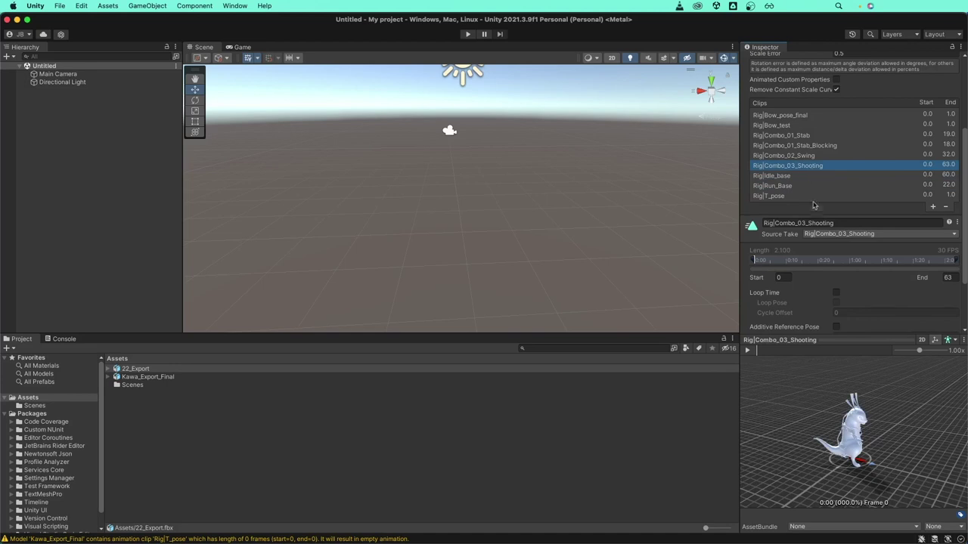
left_click(748, 350)
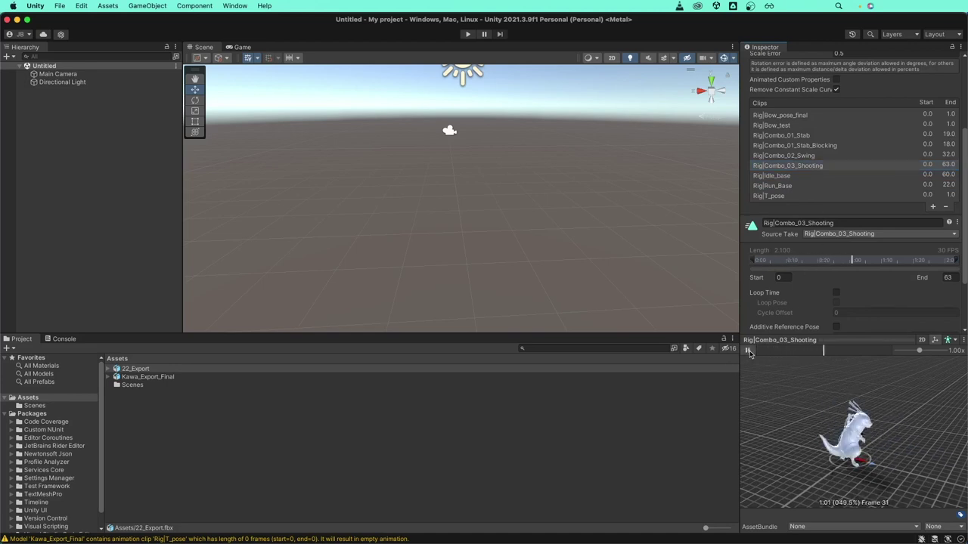
left_click(748, 350)
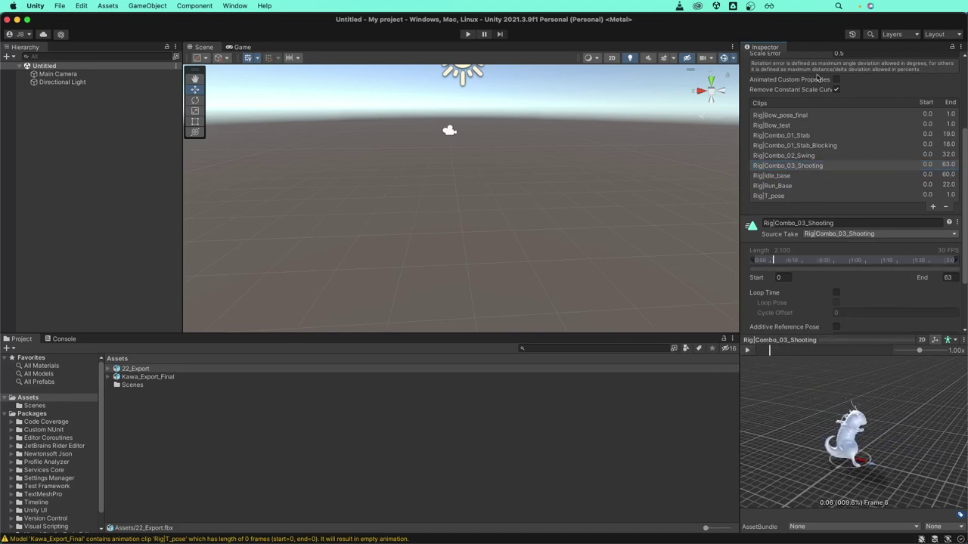
left_click(811, 157)
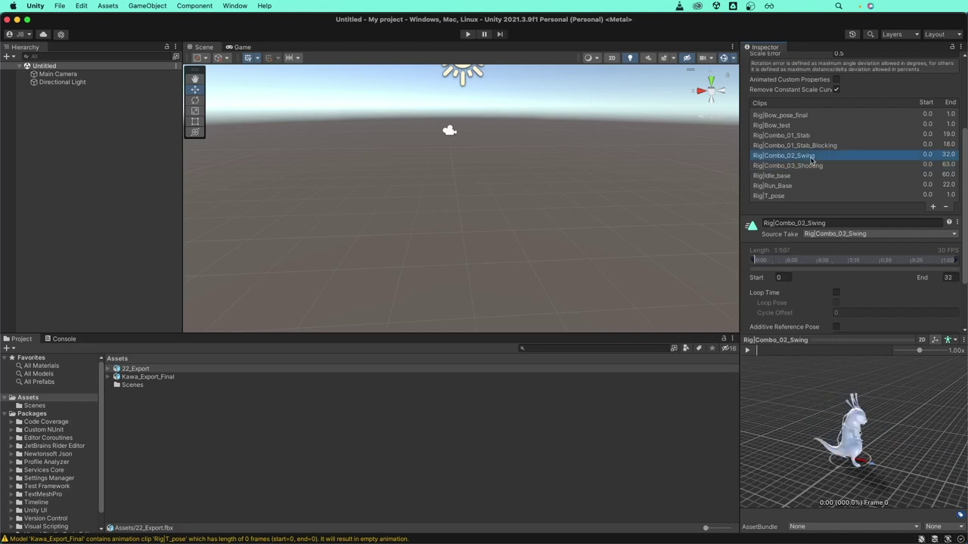
Delete the Combo_02_Swing, Combo_01_Stab_Blocking, Combo_01_Stab, Bow_pose_final and Bow_test clips.
left_click(948, 210)
left_click(843, 144)
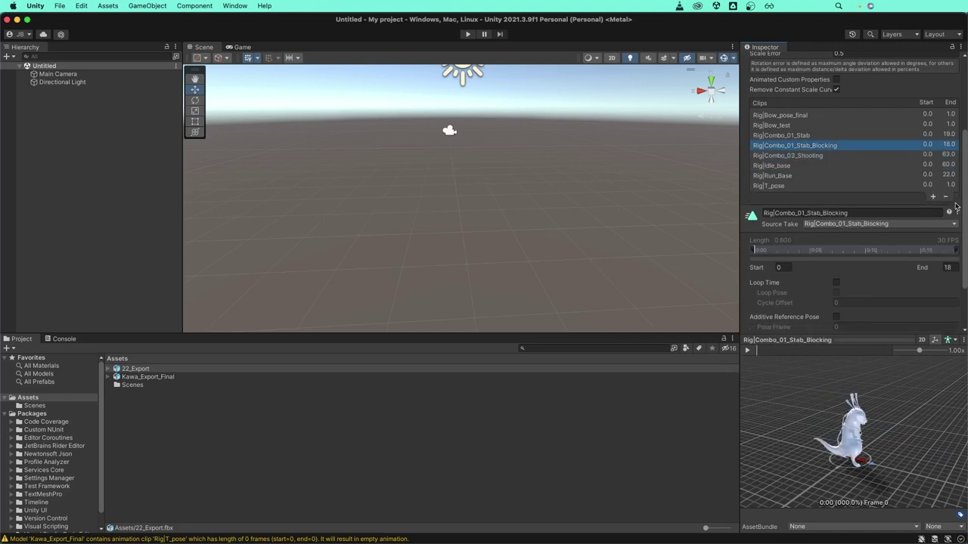
left_click(948, 199)
left_click(834, 135)
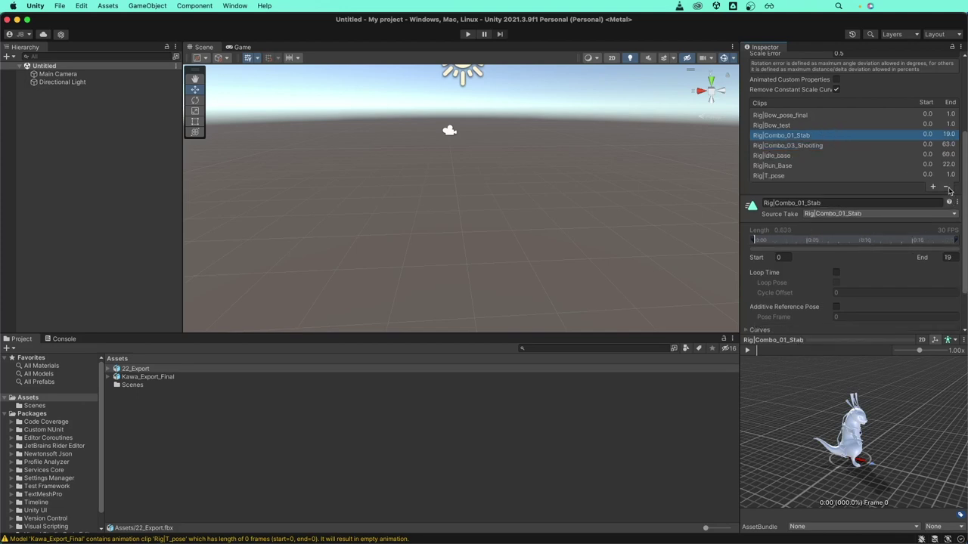
left_click(948, 189)
left_click(785, 117)
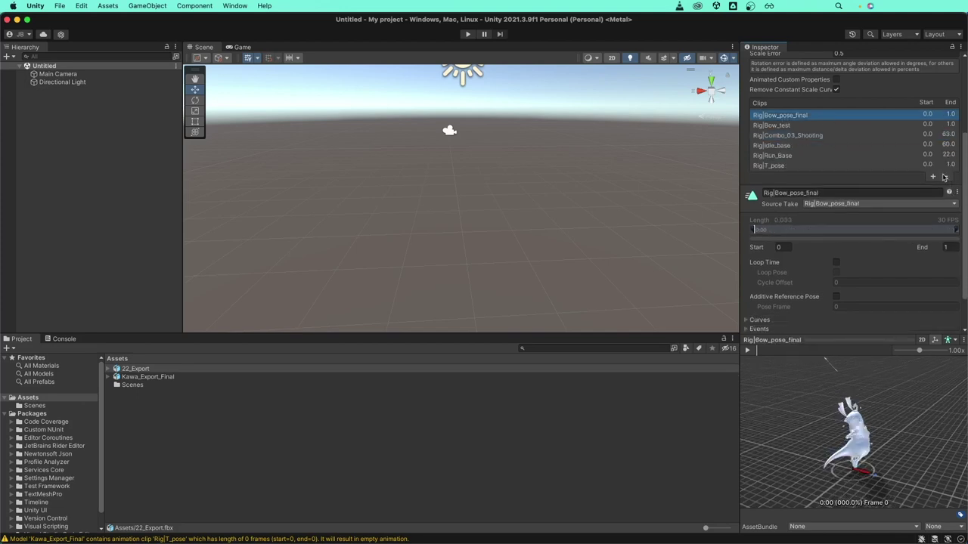
left_click(948, 177)
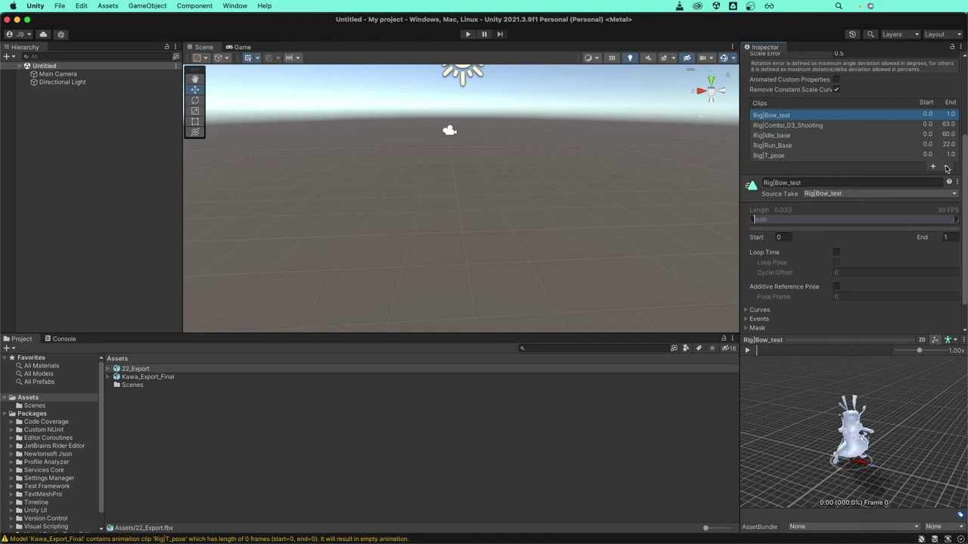
left_click(947, 167)
Rename Rig|Combo_03_Shooting to Rig|Combo, then select the Armour_Low sub-asset.
left_click(791, 136)
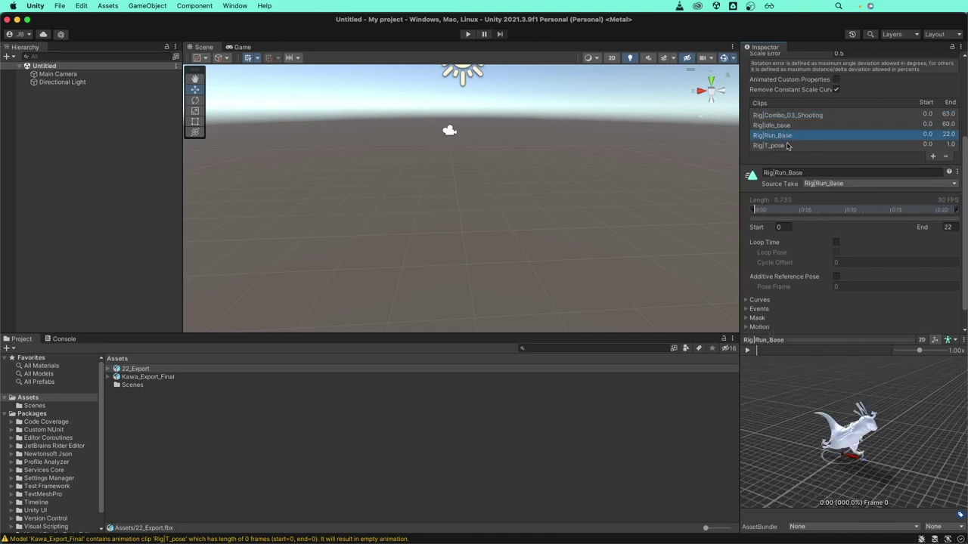
left_click(792, 115)
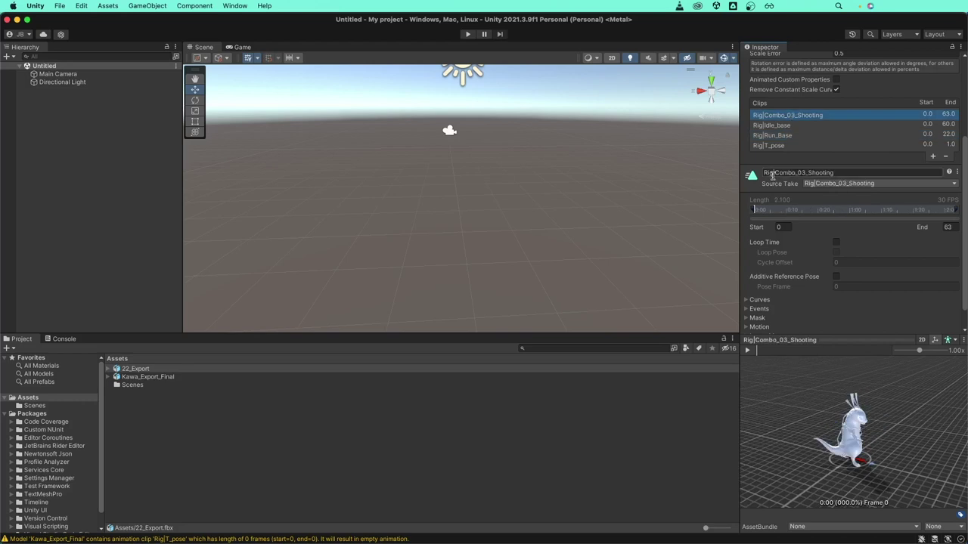
left_click(846, 177)
left_click(865, 174)
left_click_drag(795, 172, 836, 173)
key("BackSpace")
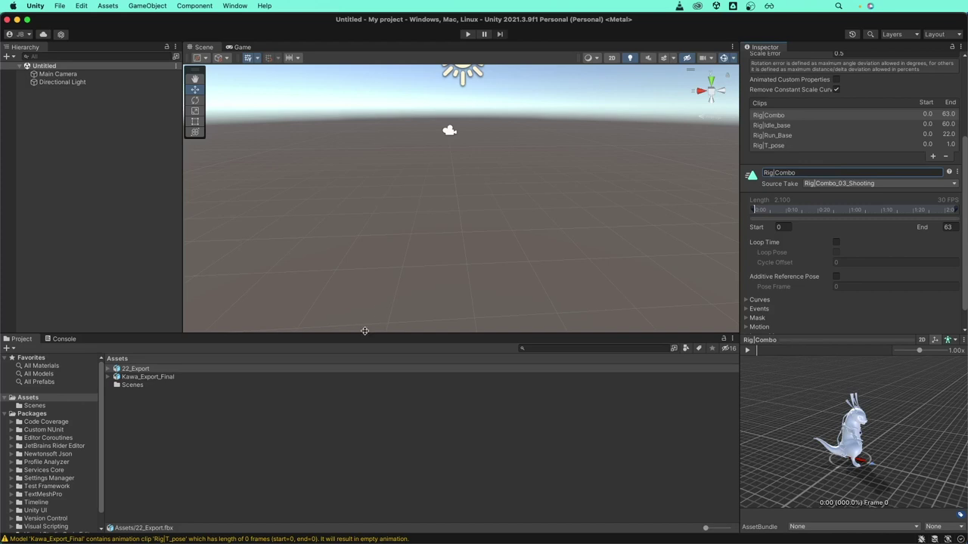
left_click(108, 370)
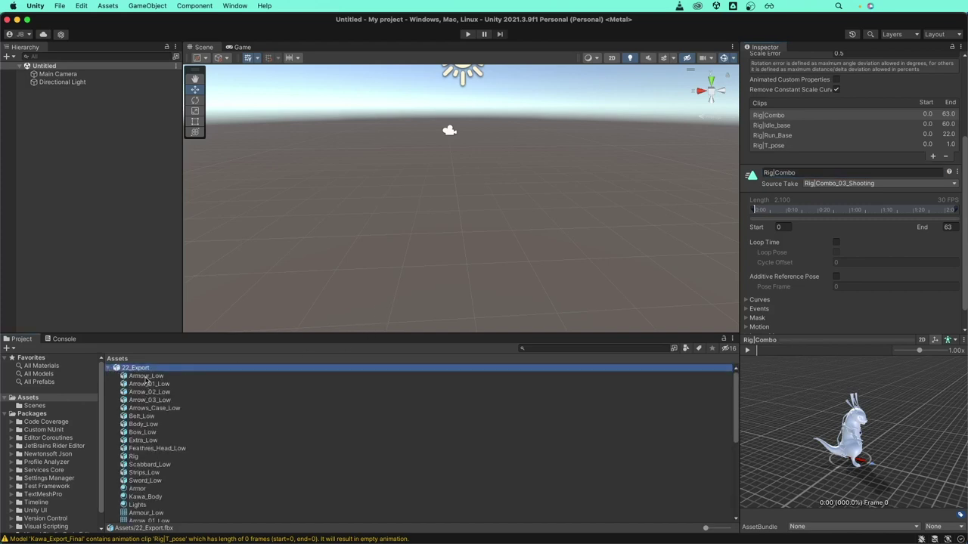
left_click(145, 376)
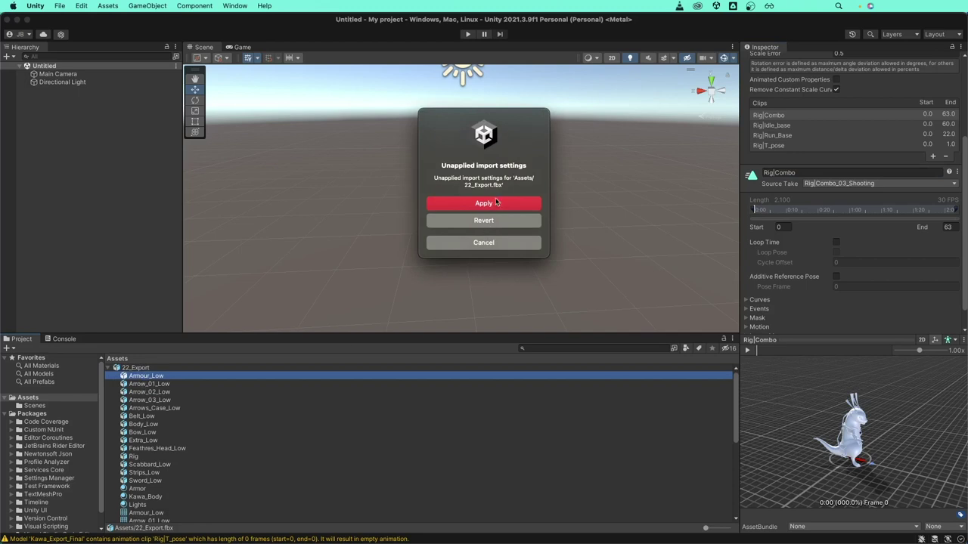
Apply 22_Export's pending import settings and inspect its Arrow_01, Arrow_03, Arrows_Case, Belt and Body meshes.
left_click(484, 203)
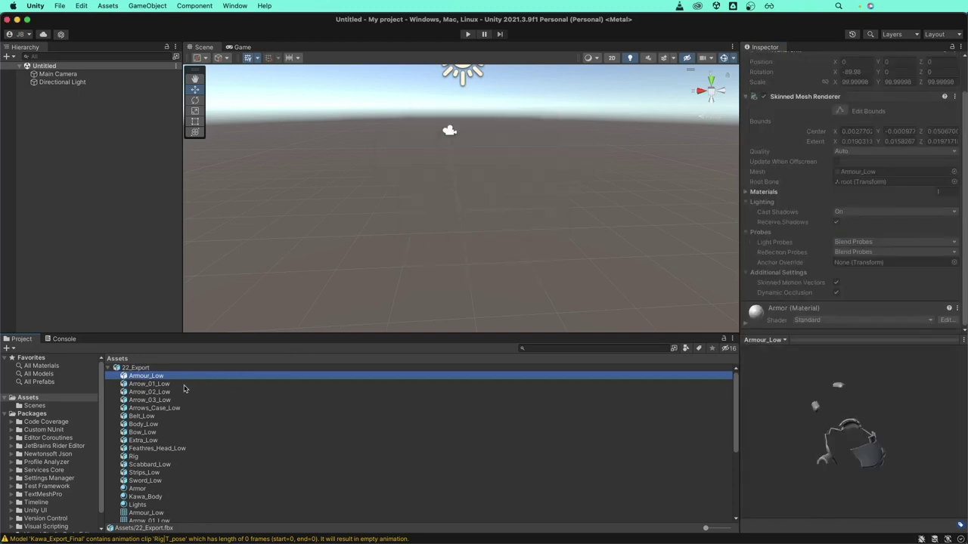
left_click(158, 387)
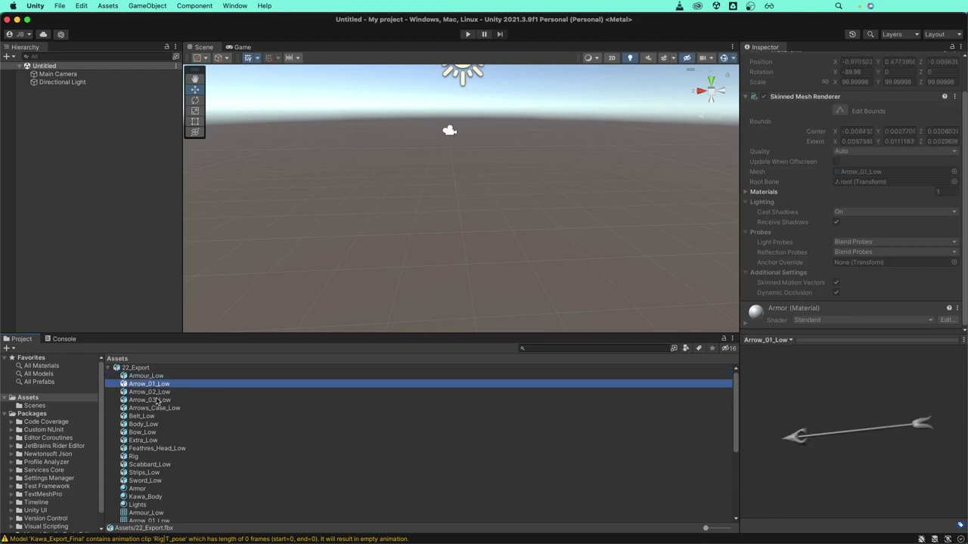
left_click(158, 400)
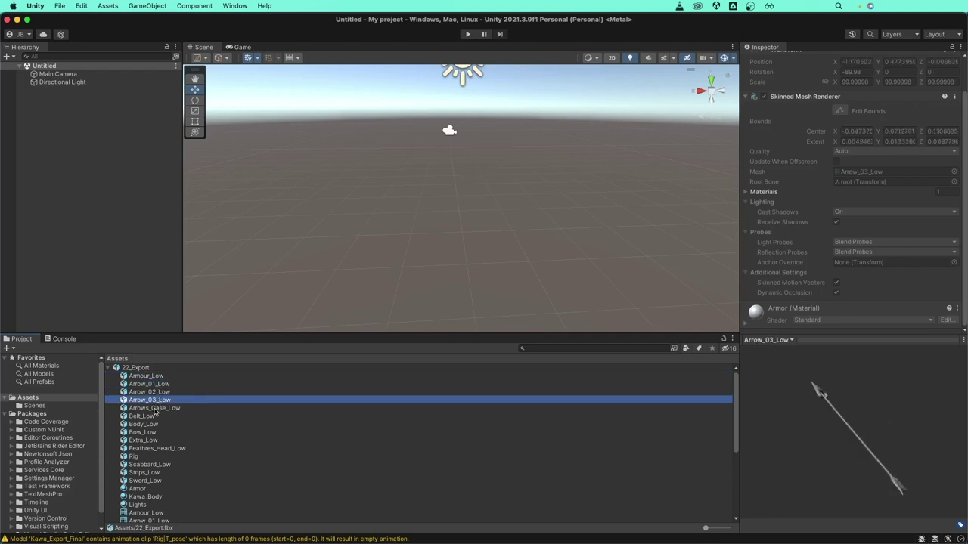
left_click(155, 409)
left_click(141, 416)
left_click(143, 424)
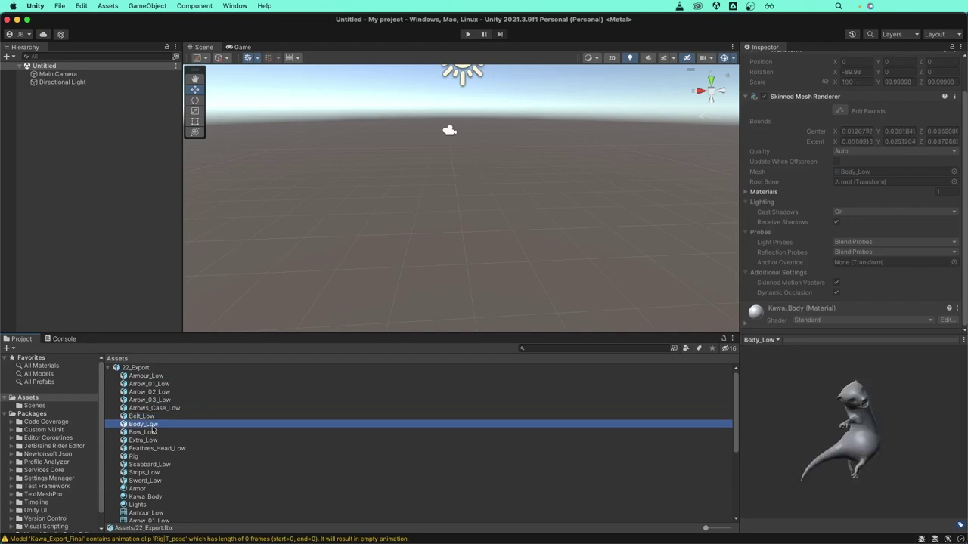
Scroll through the remaining sub-assets and inspect the Armor and Kawa_Body materials.
scroll(154, 431, "down", 2)
scroll(153, 433, "down", 3)
left_click_drag(875, 480, 839, 466)
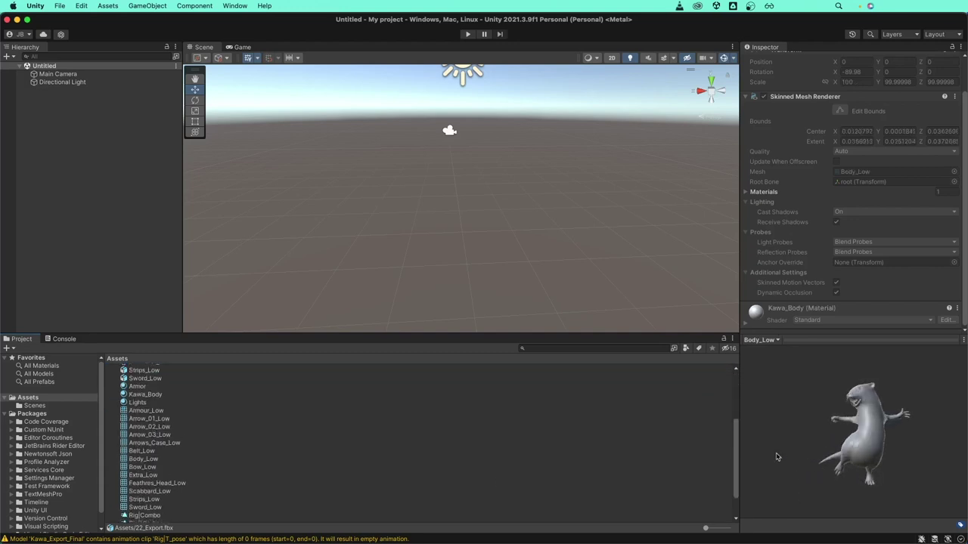
scroll(121, 430, "down", 2)
scroll(129, 434, "up", 1)
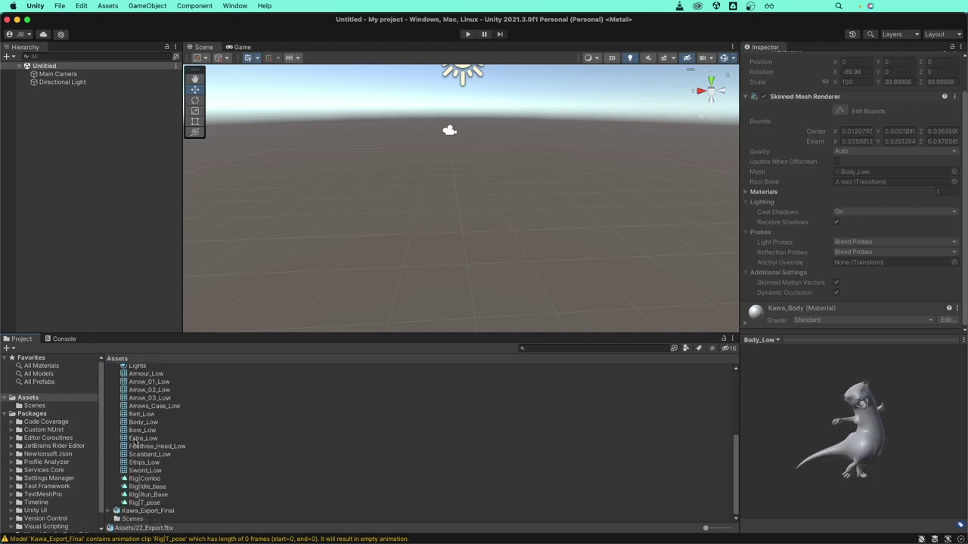
scroll(146, 454, "up", 2)
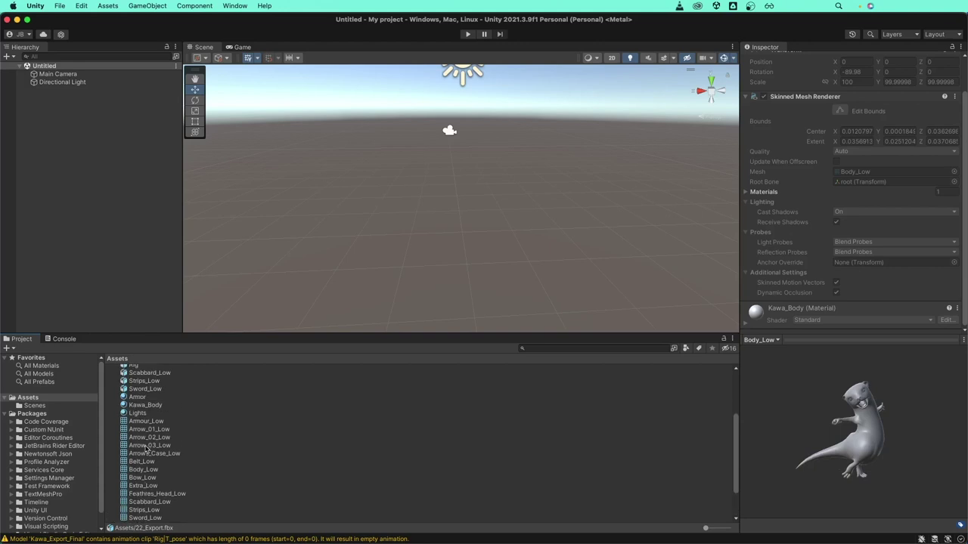
left_click(144, 397)
left_click(144, 405)
scroll(143, 406, "up", 3)
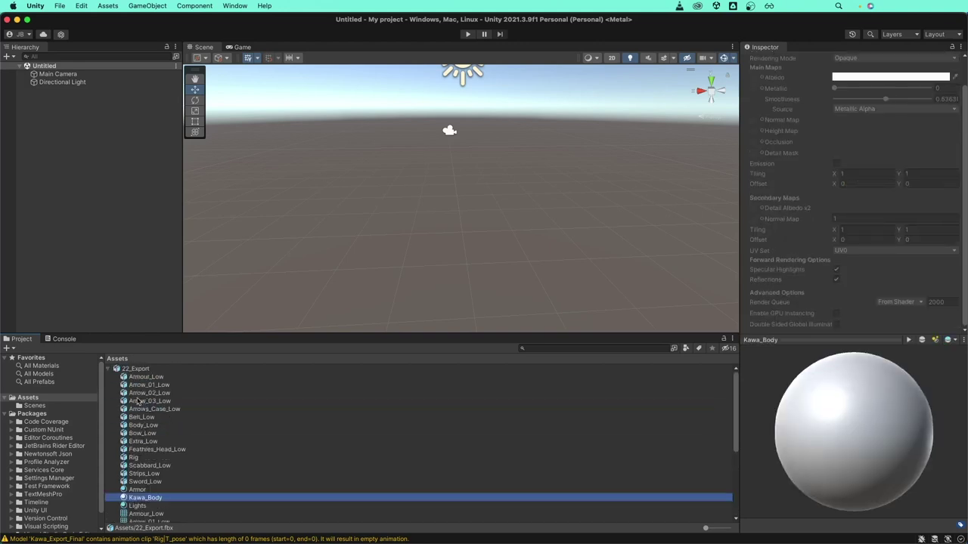
Collapse the 22_Export sub-assets, reselect the model, turn its preview, and clear the selection.
left_click(108, 369)
left_click(142, 371)
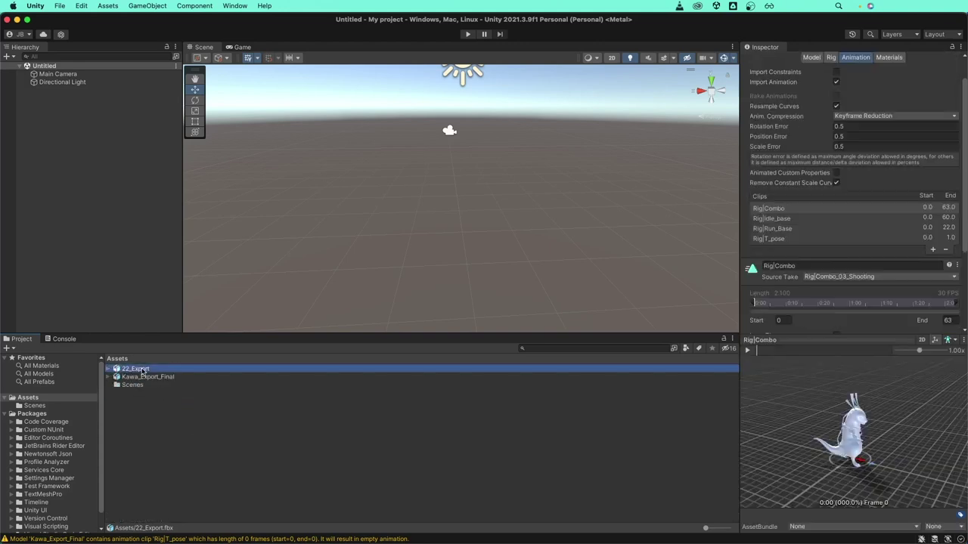
left_click_drag(844, 390, 753, 402)
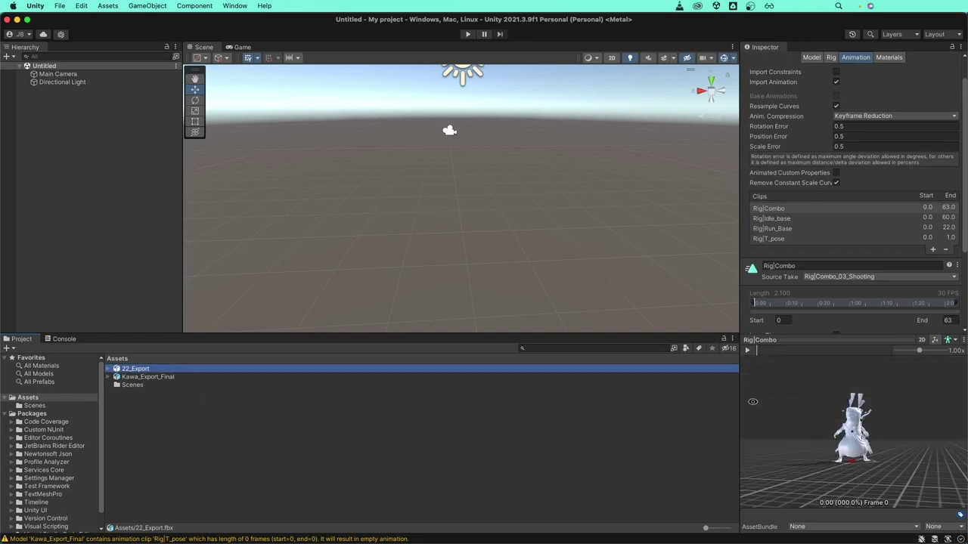
left_click(416, 444)
Create a Textures folder in Assets and import the Armor_Weapons_Textures and Kawa_Textures folders into it.
right_click(220, 451)
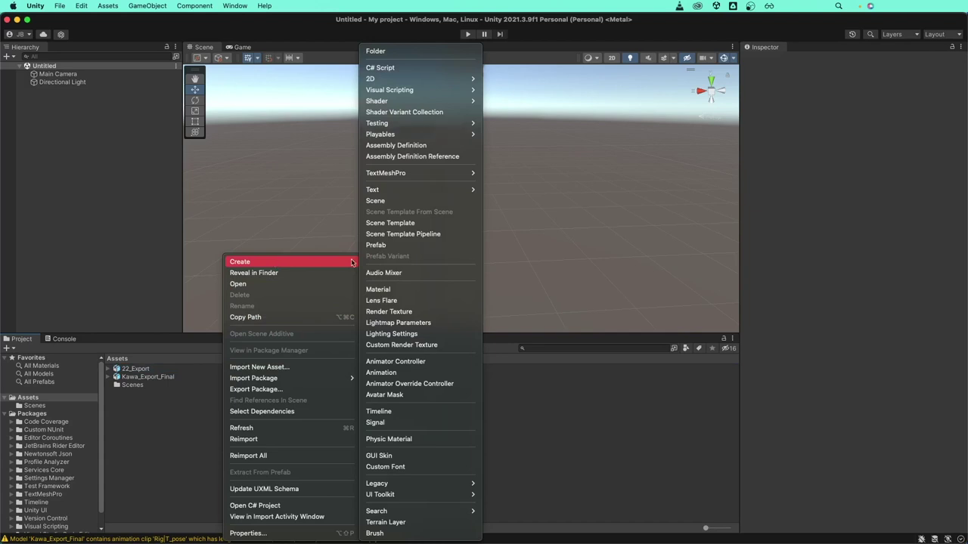
mouse_move(289, 262)
left_click(376, 50)
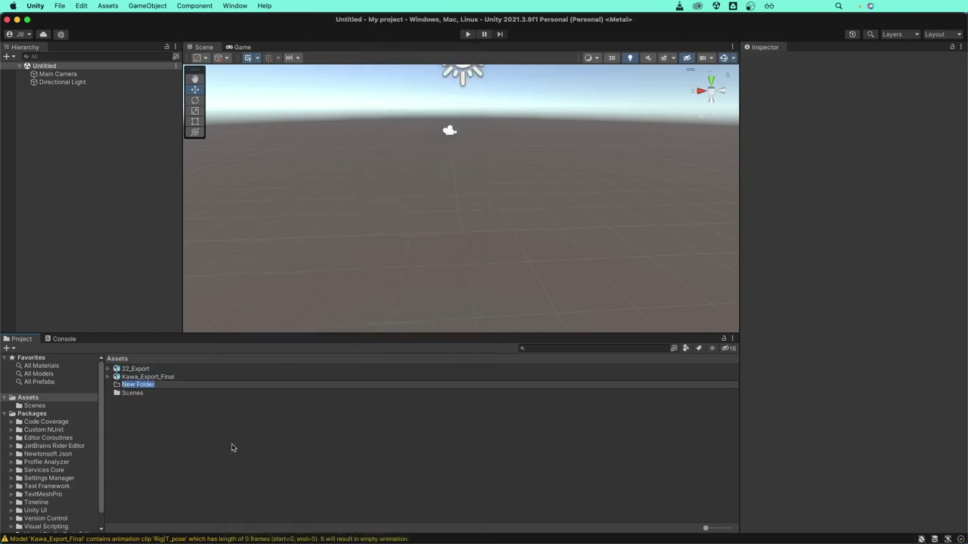
type("Textures")
key("Return")
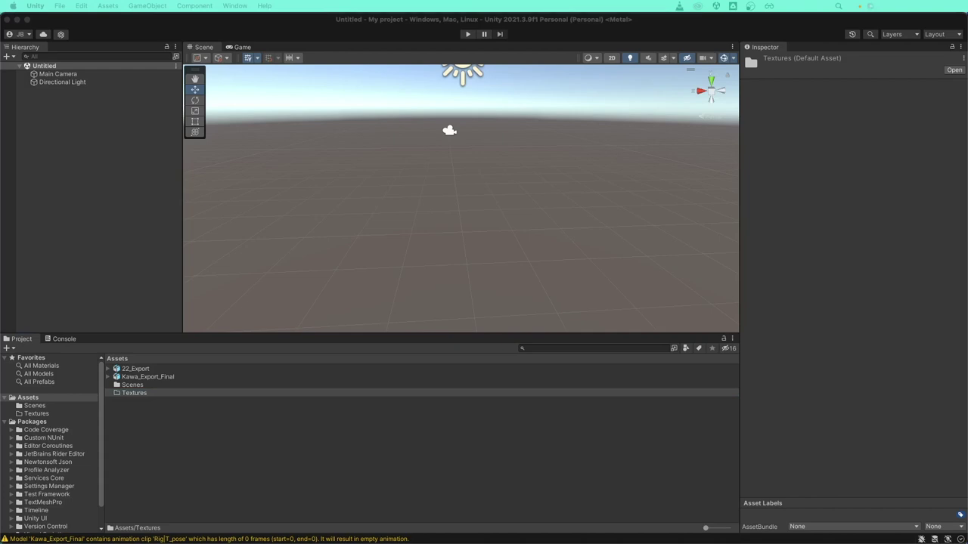
mouse_move(22, 443)
left_mouse_down()
mouse_move(207, 409)
mouse_move(207, 398)
left_mouse_up()
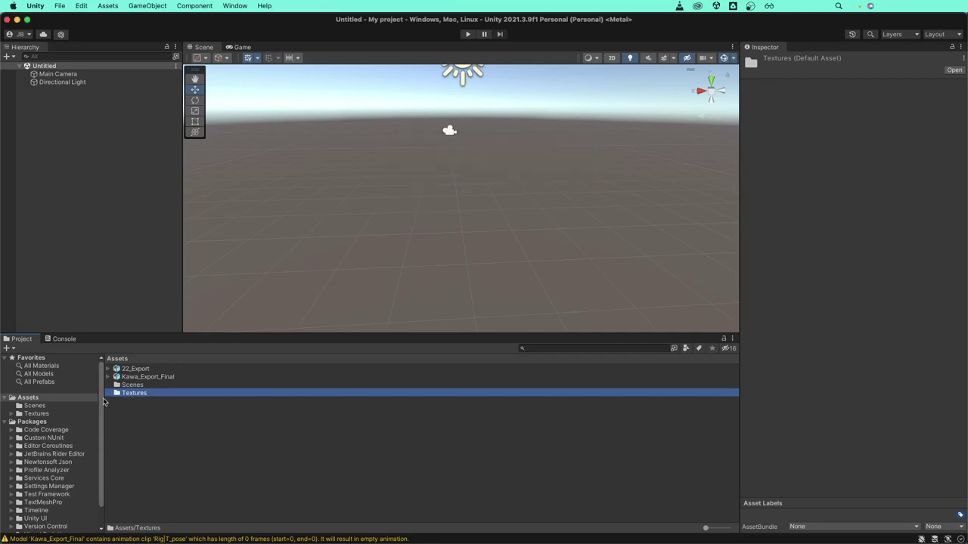
Set the Armor_Weapons_Textures NORMAL_Bake collection texture's type to Normal map and apply it.
double_click(116, 394)
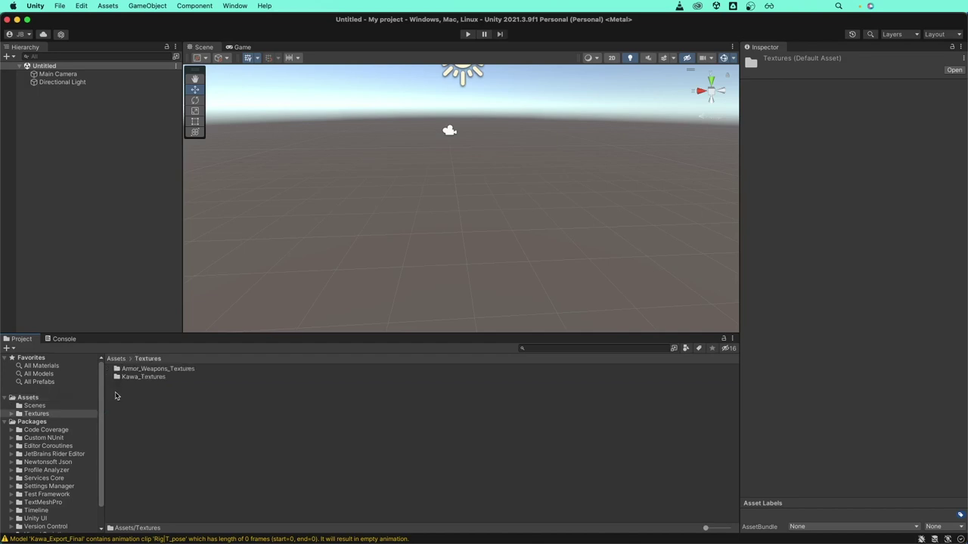
double_click(121, 369)
left_click(132, 370)
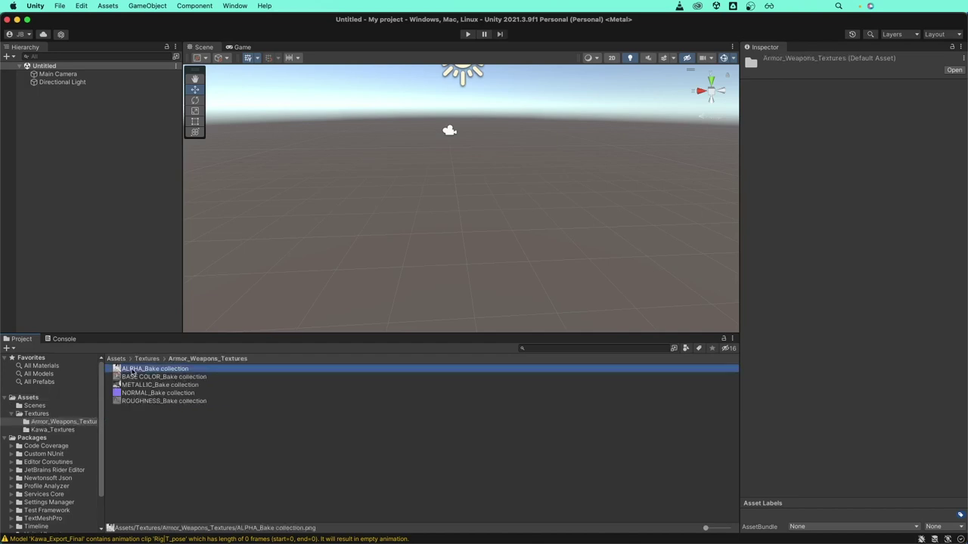
key("Down")
key("Down")
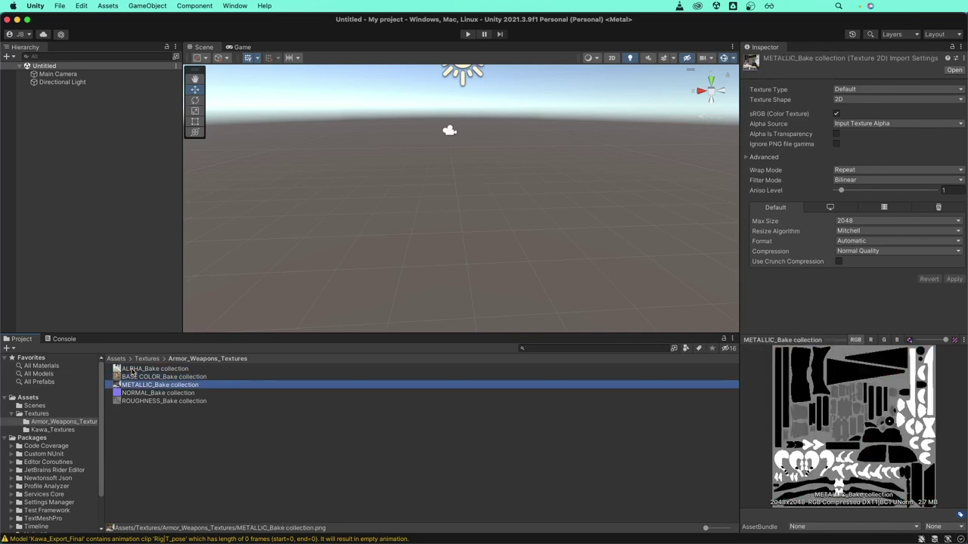
key("Down")
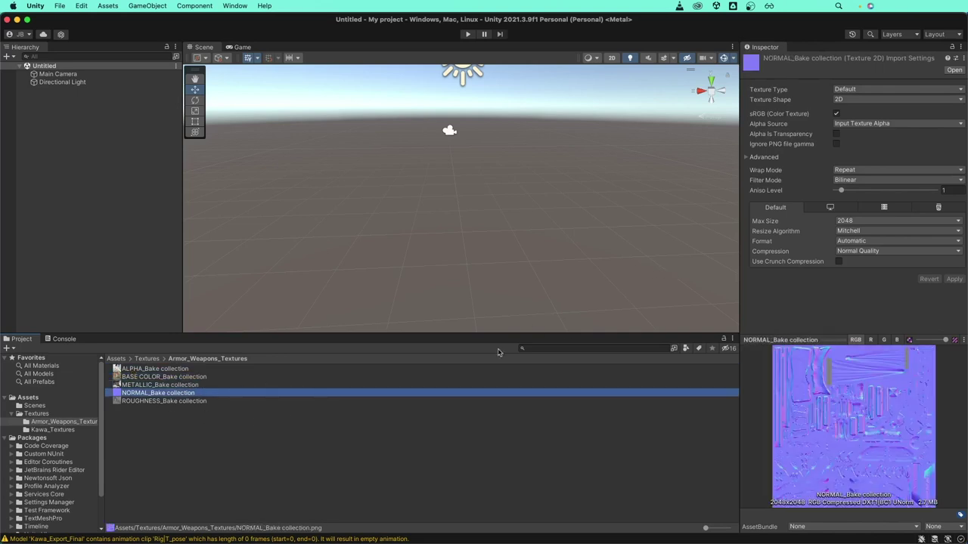
left_click(866, 100)
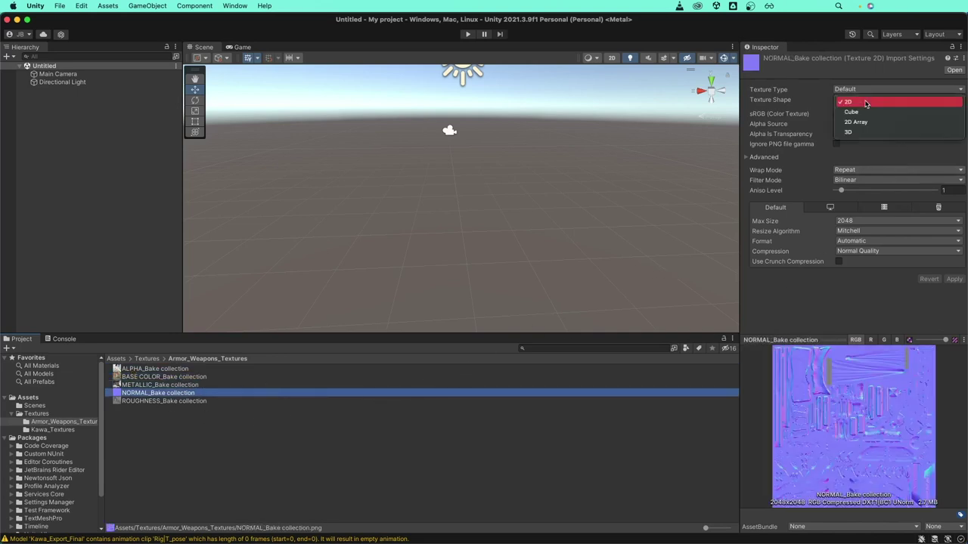
left_click(867, 90)
left_click(868, 91)
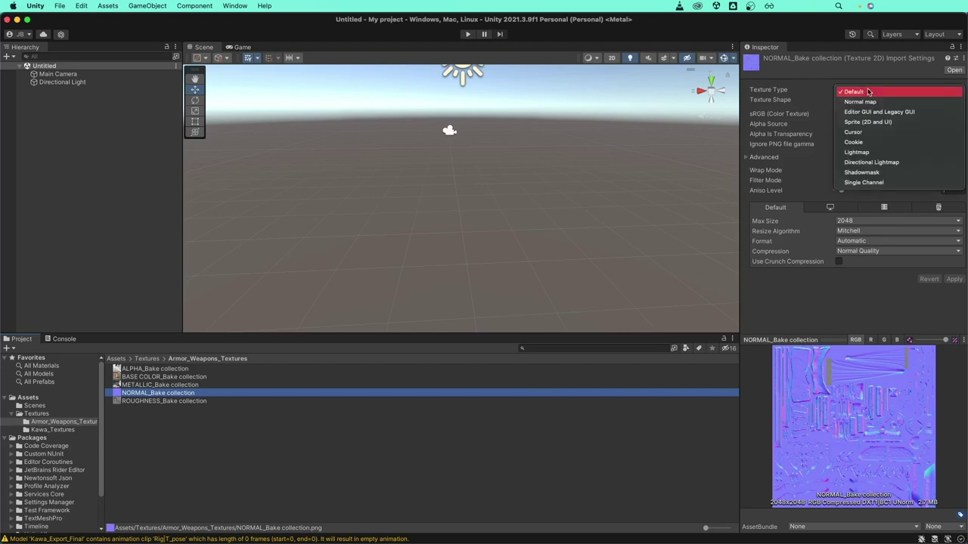
left_click(862, 102)
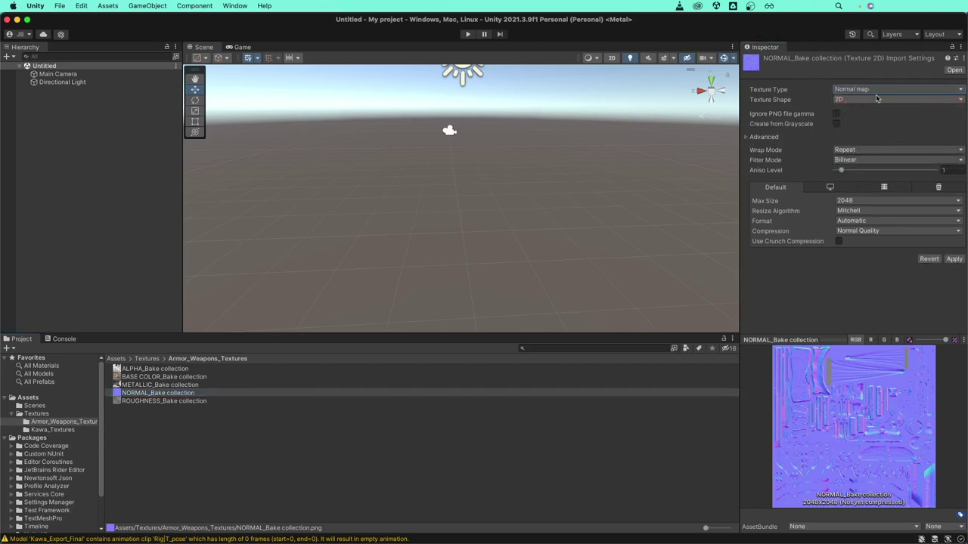
left_click(954, 258)
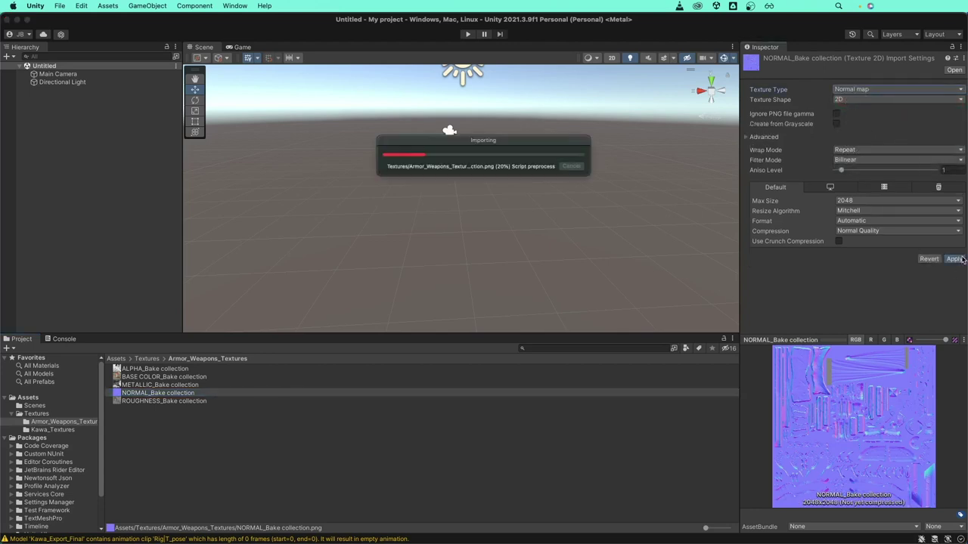
Set the Kawa_Textures NORMAL_Bake collection texture's type to Normal map and apply it.
left_click(148, 359)
double_click(140, 378)
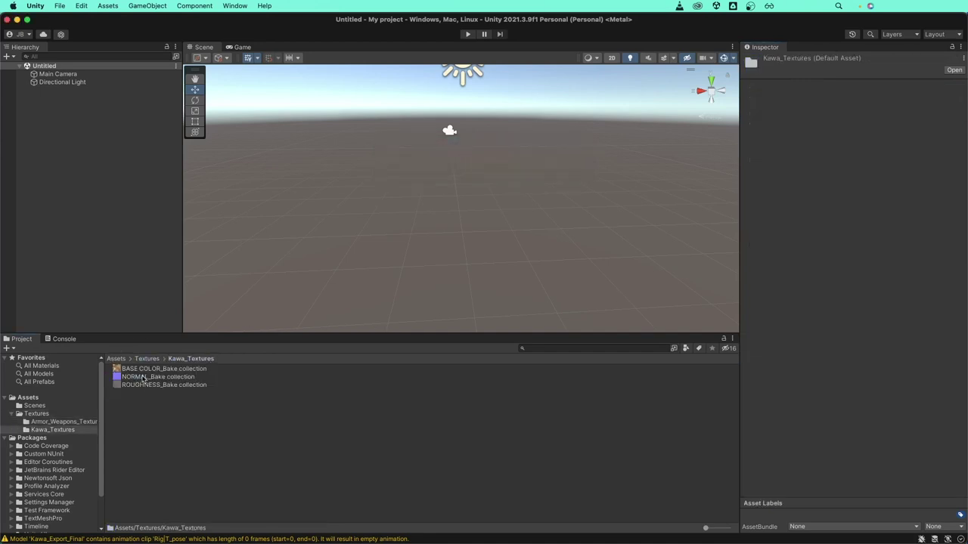
left_click(144, 376)
left_click(892, 89)
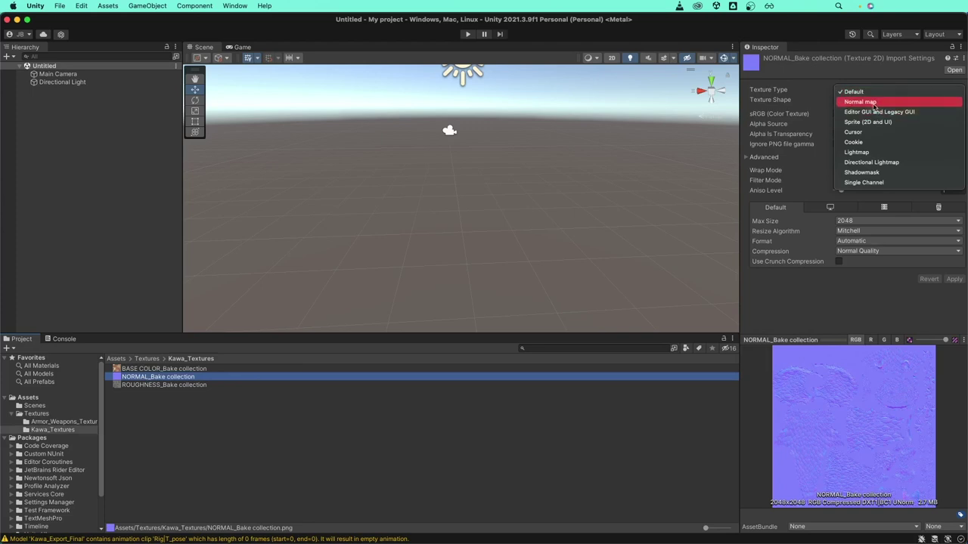
left_click(873, 103)
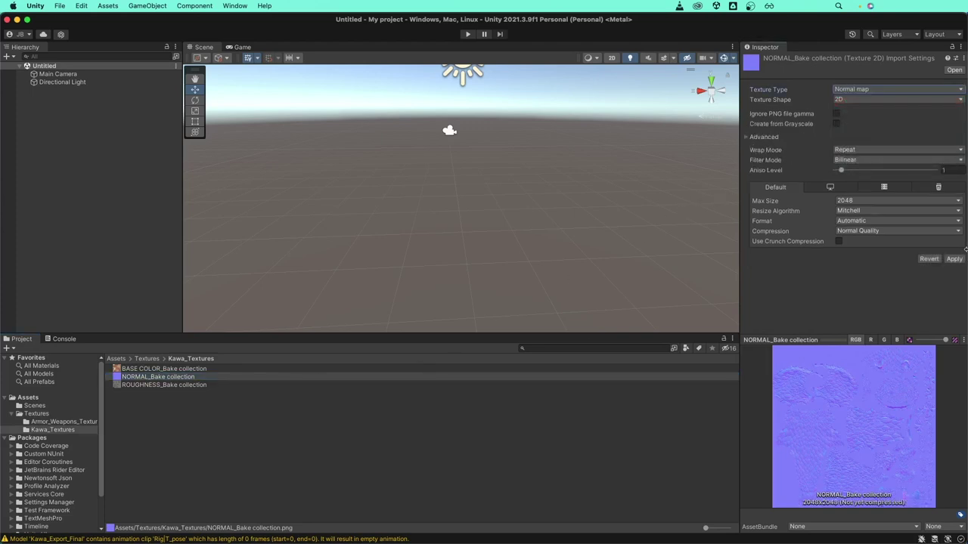
left_click(954, 259)
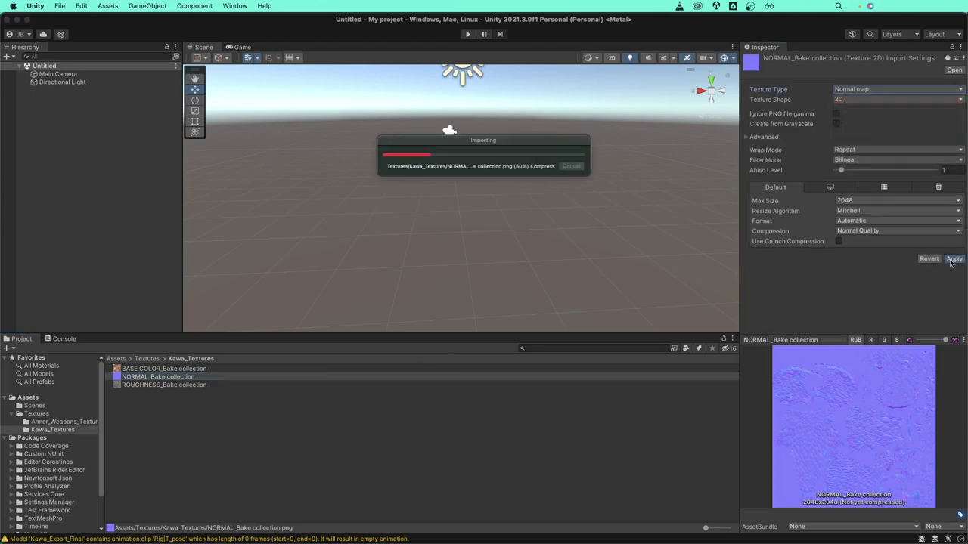
Return to the Textures folder contents and bring up its asset creation menu.
left_click(161, 358)
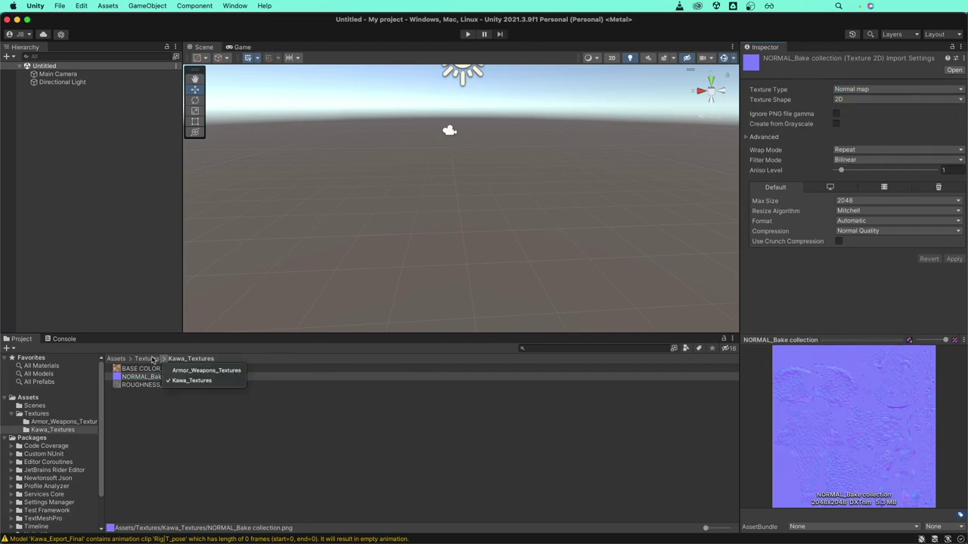
left_click(154, 359)
left_click(148, 358)
right_click(240, 424)
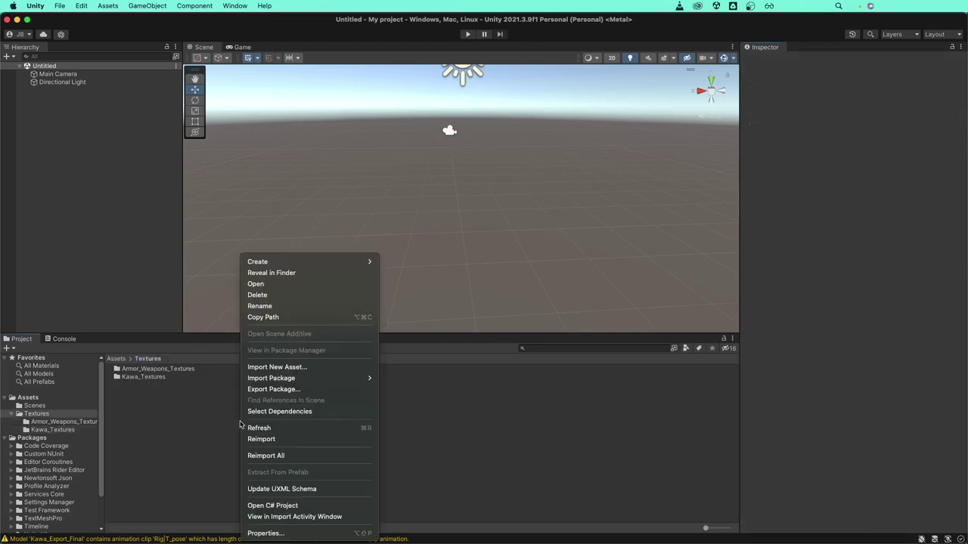
mouse_move(257, 262)
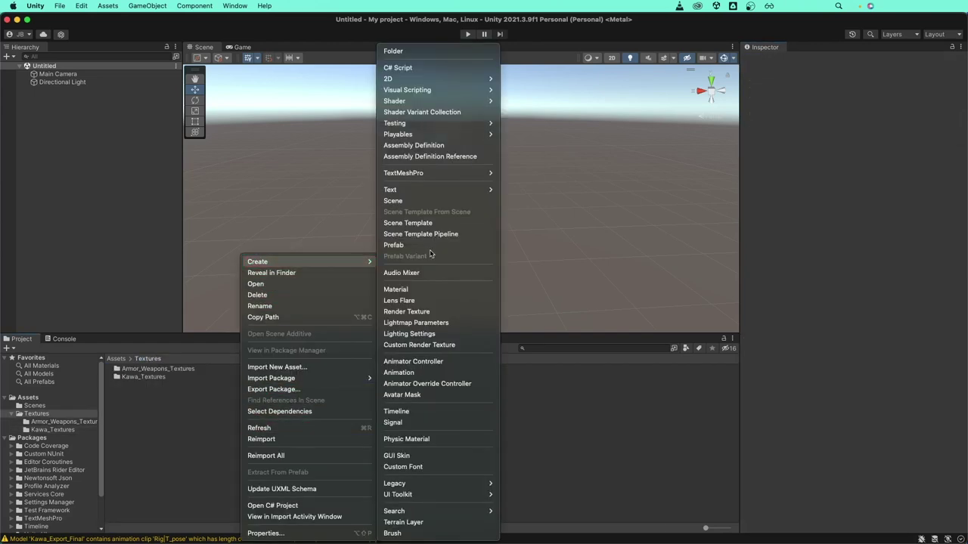
Create a new material in Textures named M_Kawa.
left_click(431, 290)
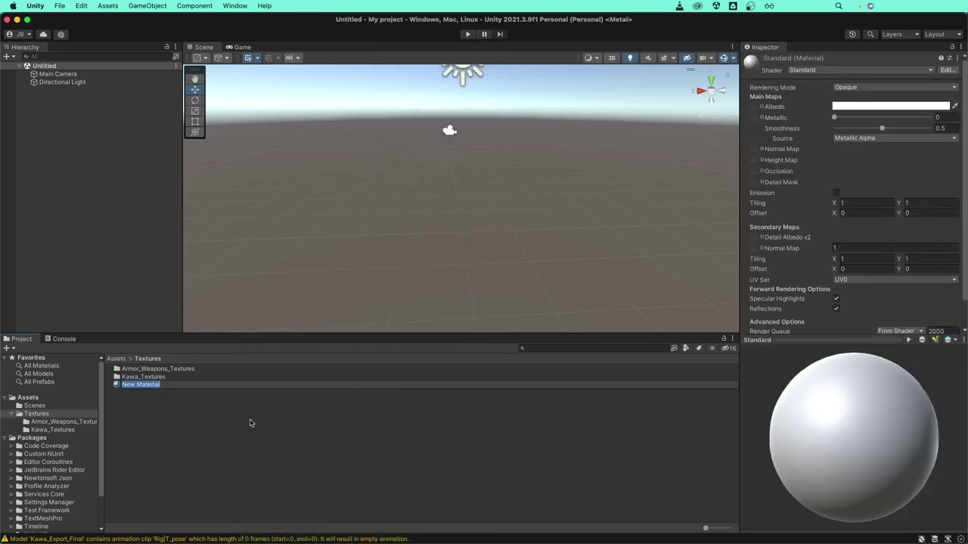
type("Kawa")
key("Home")
type("M_")
key("Return")
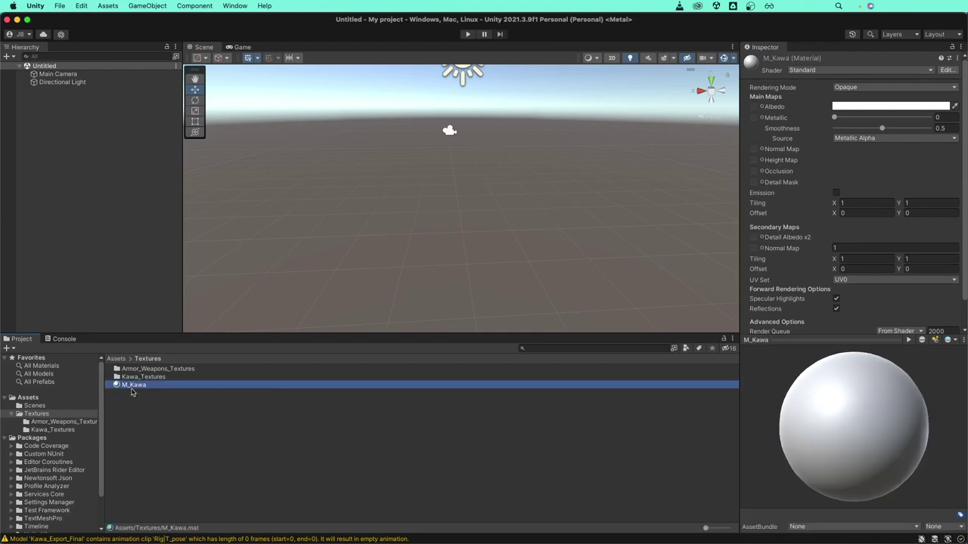
Move M_Kawa into the top-level Assets folder, fixing an accidental drop into Scenes.
left_click_drag(133, 387, 33, 407)
left_click(34, 407)
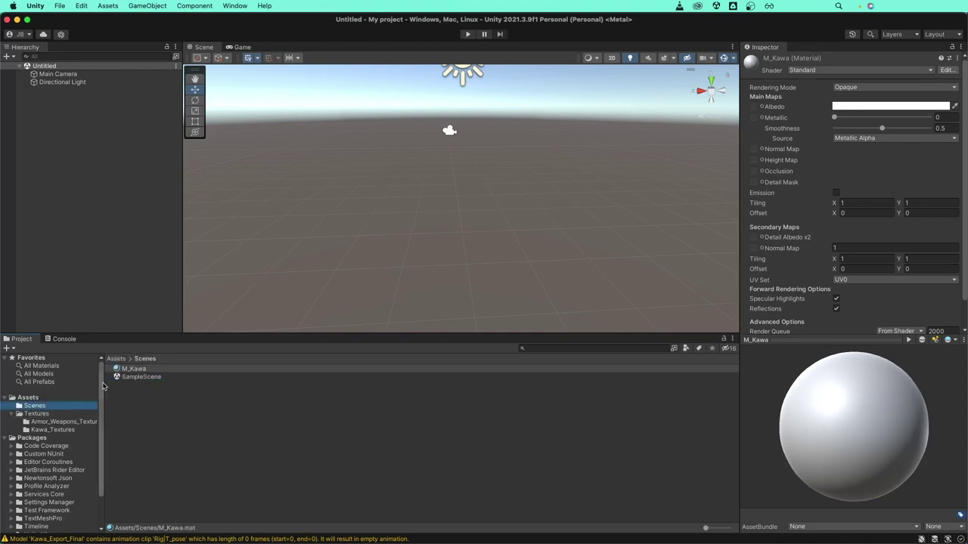
left_click_drag(118, 367, 28, 399)
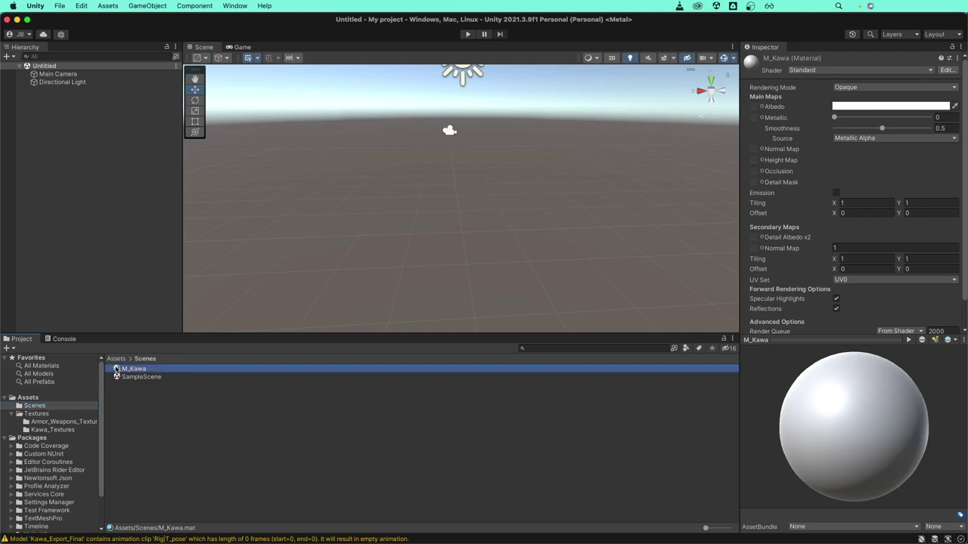
left_click(28, 398)
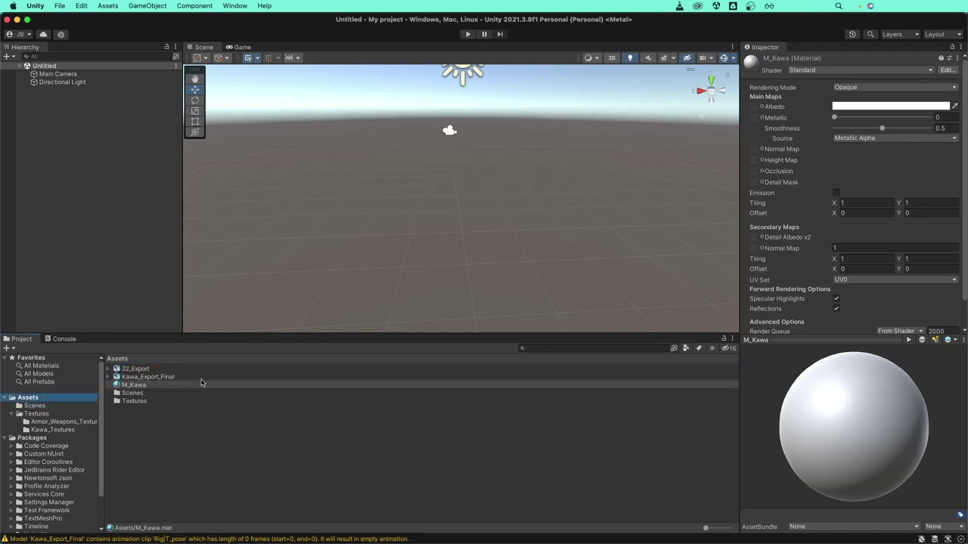
scroll(789, 176, "down", 2)
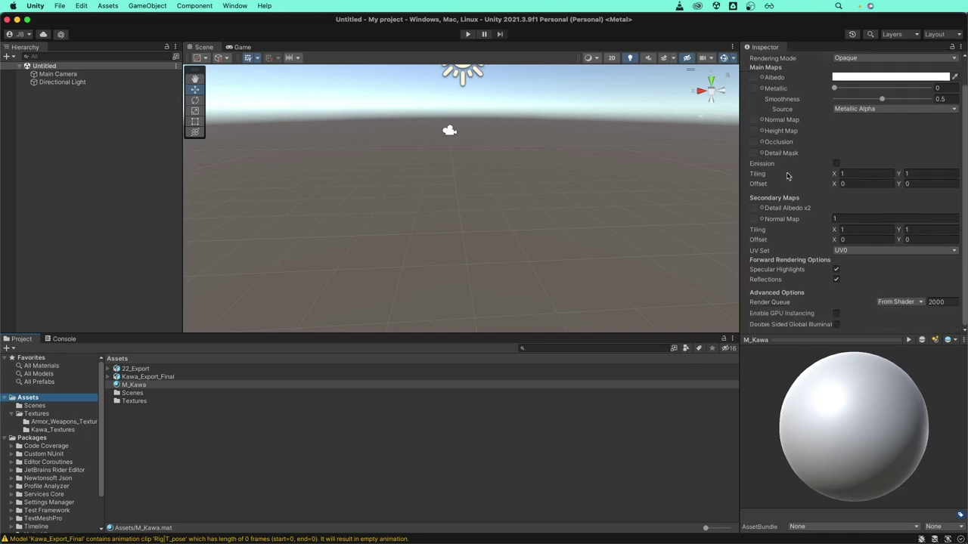
scroll(786, 189, "up", 2)
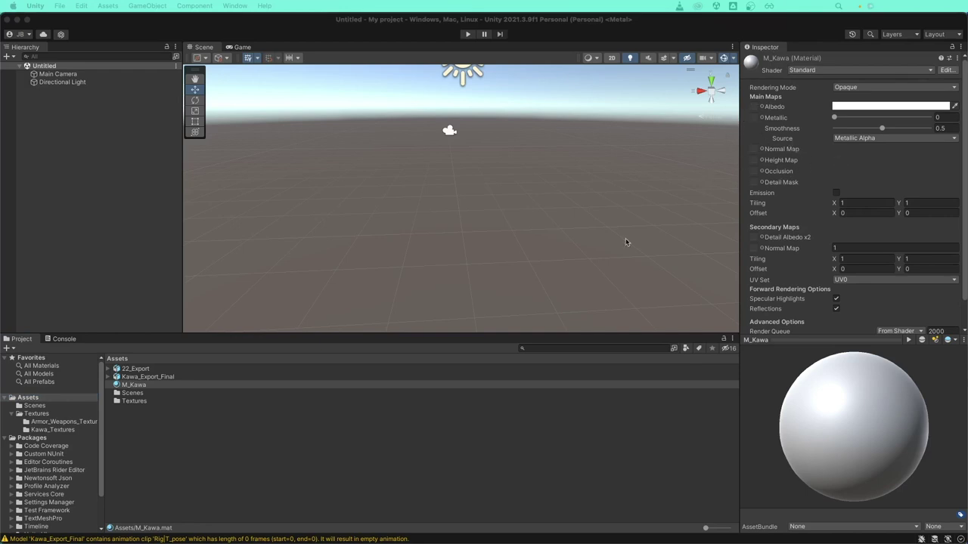
Lock the Inspector on M_Kawa and open the Kawa_Textures folder.
left_click(121, 402)
left_click(139, 387)
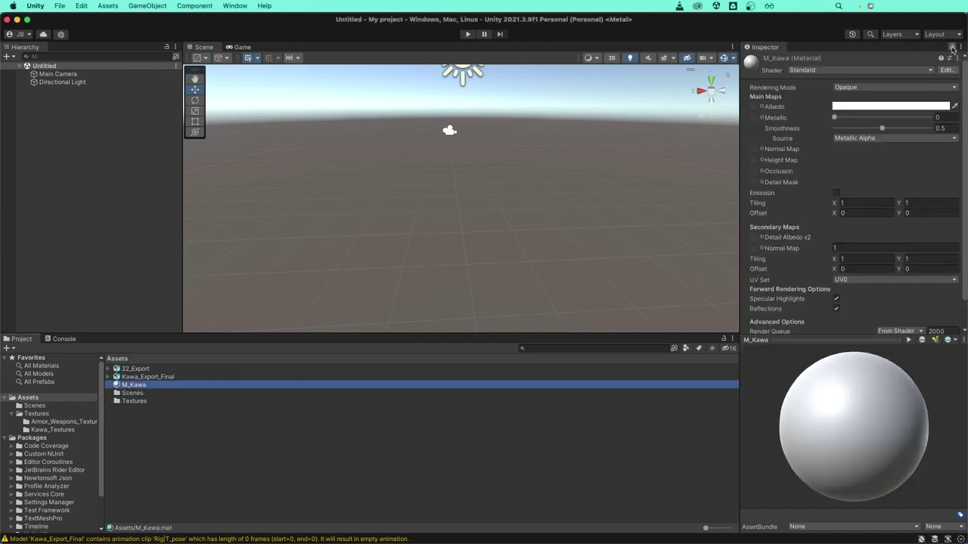
left_click(952, 48)
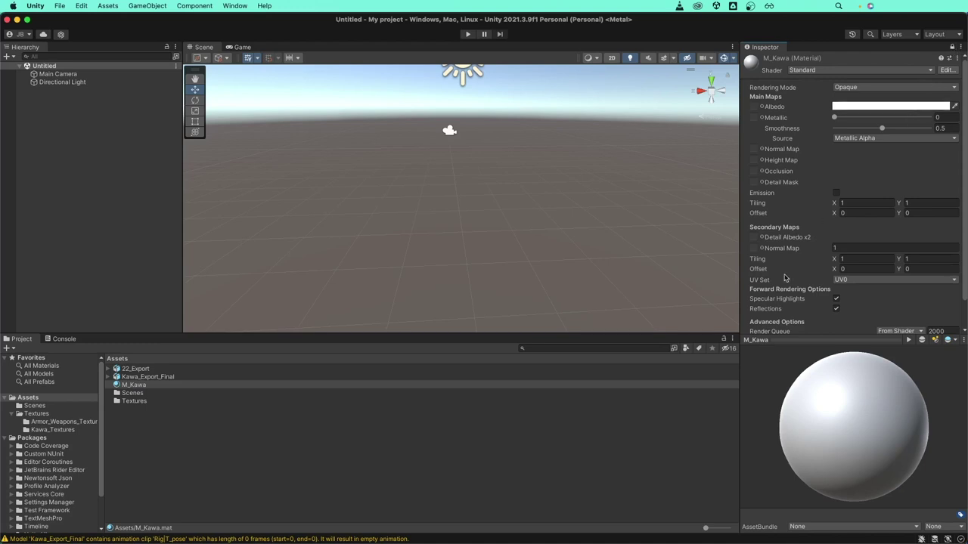
double_click(118, 400)
left_click(118, 377)
double_click(117, 378)
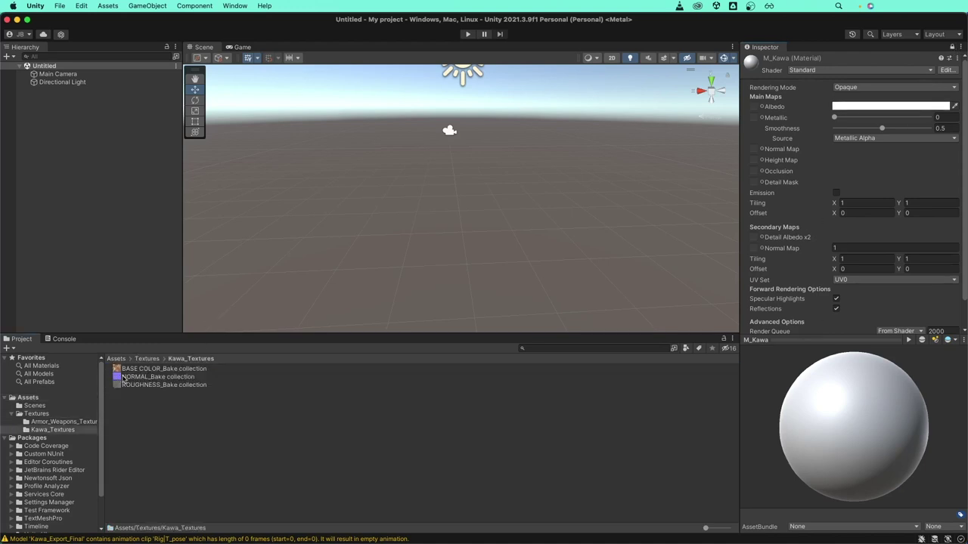
Assign Kawa BASE COLOR_Bake as Albedo and NORMAL_Bake as the Normal Map.
mouse_move(118, 368)
left_mouse_down()
mouse_move(756, 119)
mouse_move(756, 109)
left_mouse_up()
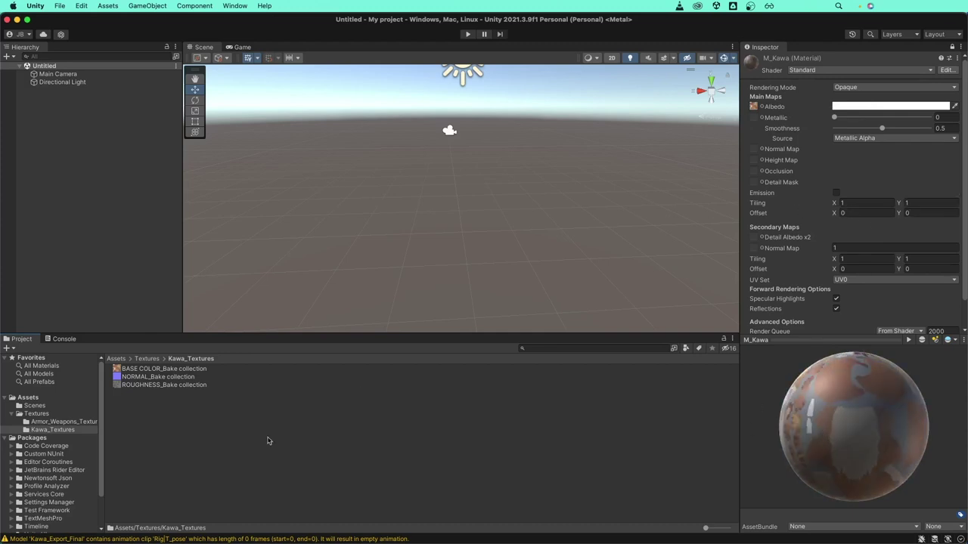
left_click_drag(120, 377, 760, 150)
left_click_drag(839, 400, 890, 424)
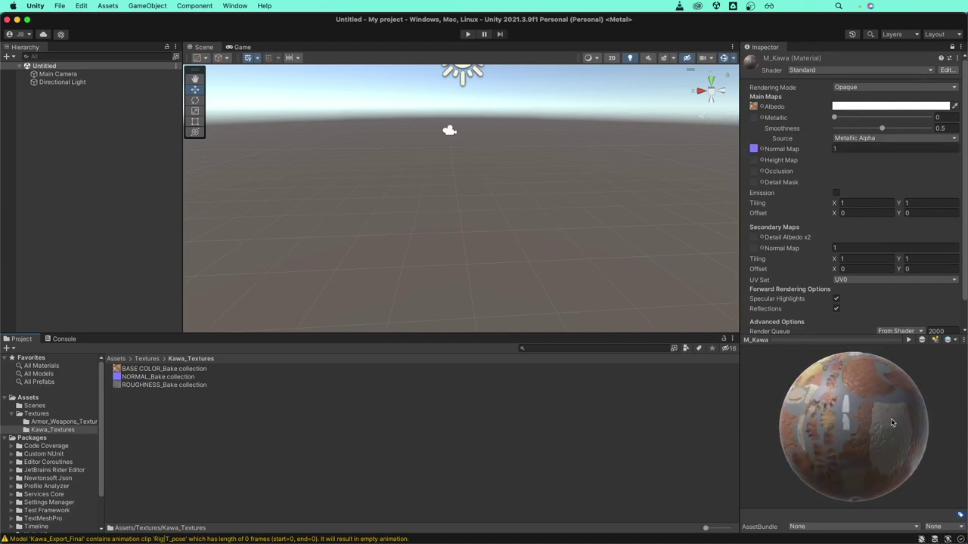
left_click_drag(285, 384, 347, 302)
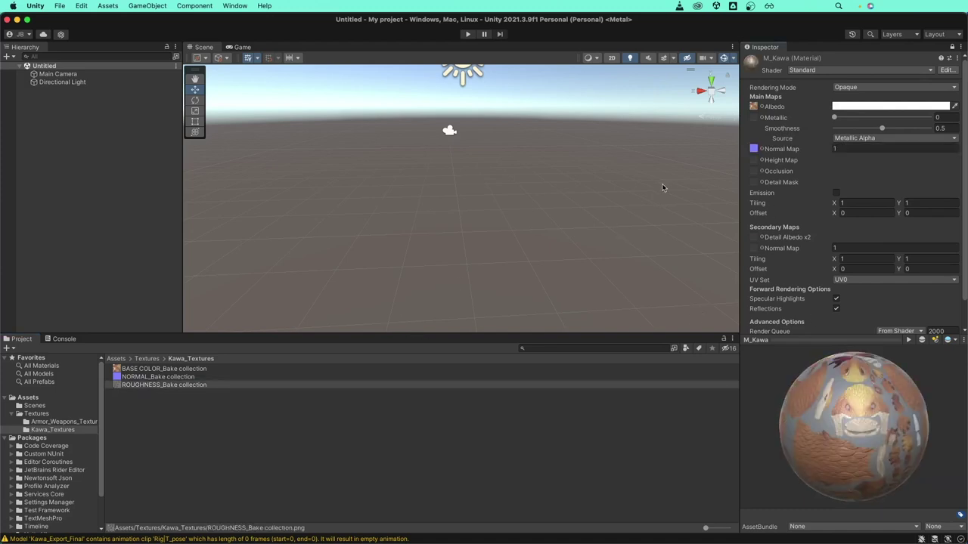
left_click(224, 435)
Create a new material in Assets named M_Armour and show its settings.
left_click(118, 360)
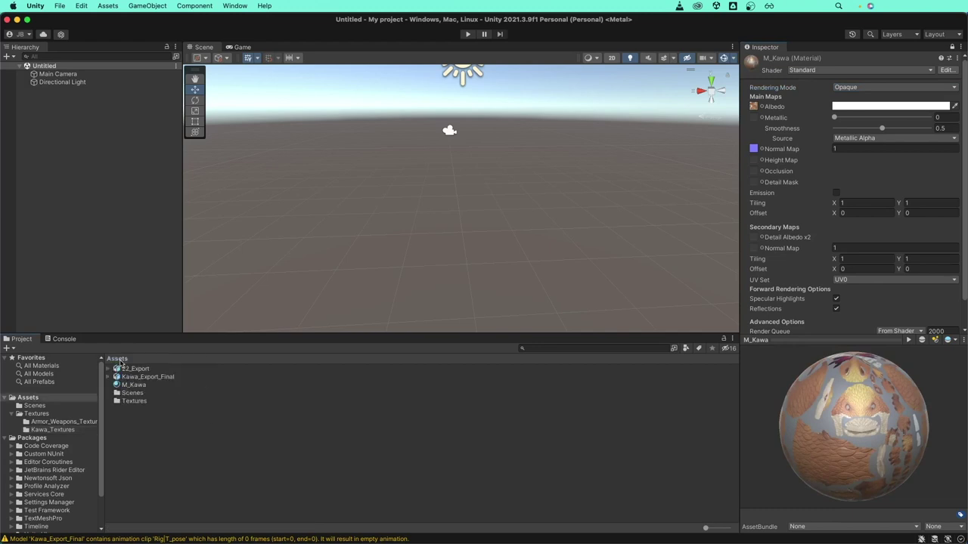
right_click(143, 427)
mouse_move(197, 262)
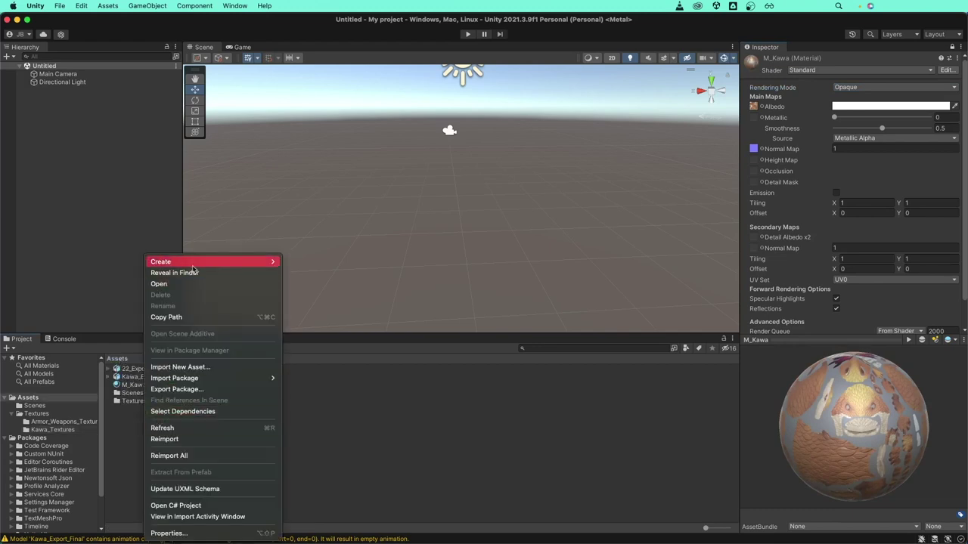
left_click(303, 289)
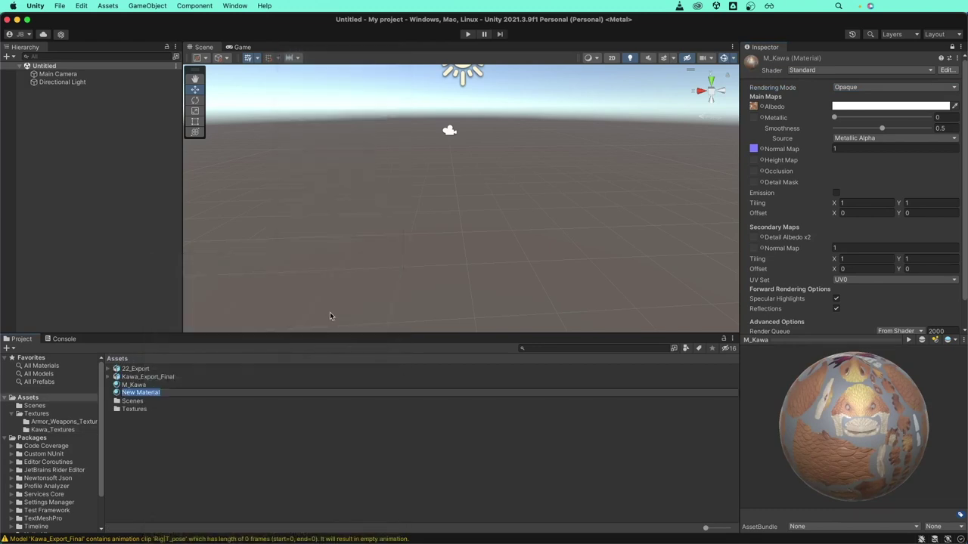
type("M_Armour")
key("Return")
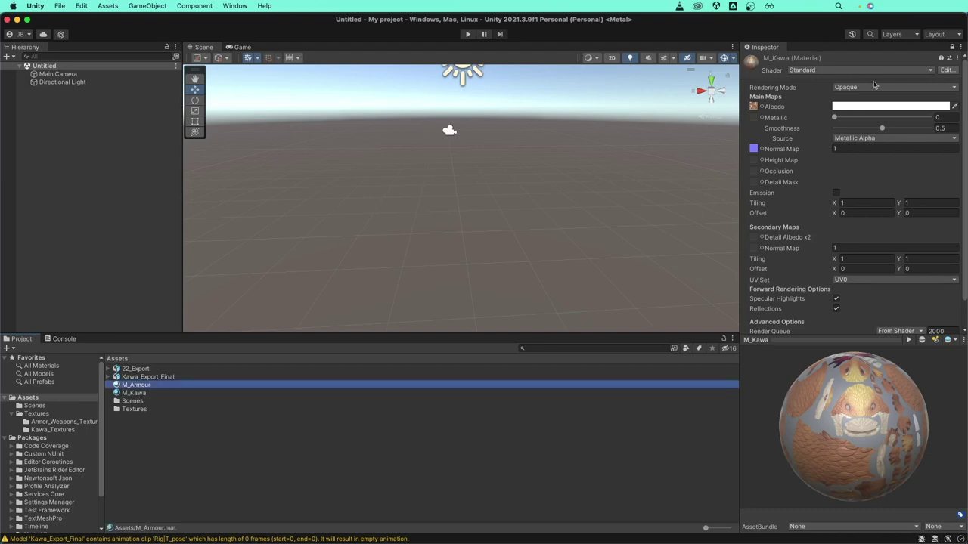
left_click(952, 48)
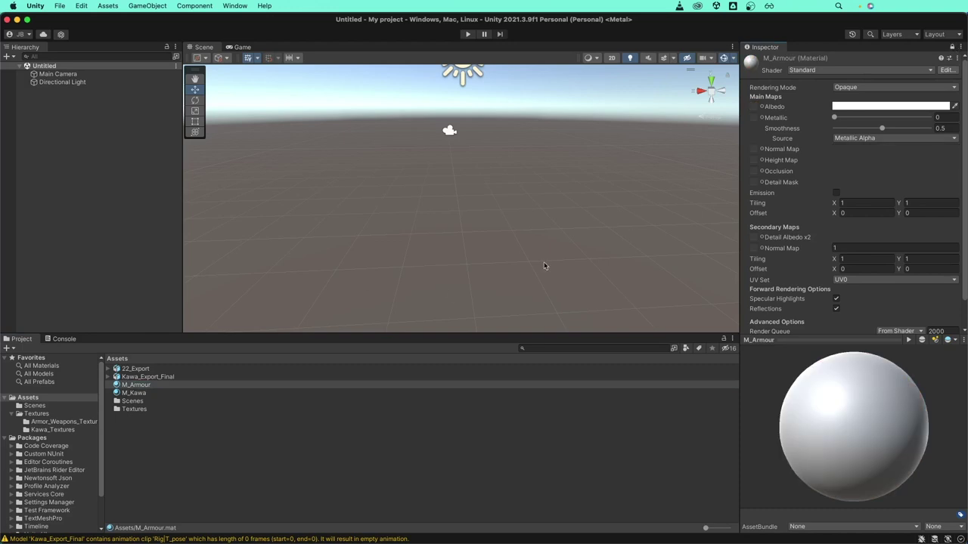
Give M_Armour the armour METALLIC, NORMAL and BASE COLOR bakes, with Smoothness 0.5.
left_click(127, 410)
double_click(122, 410)
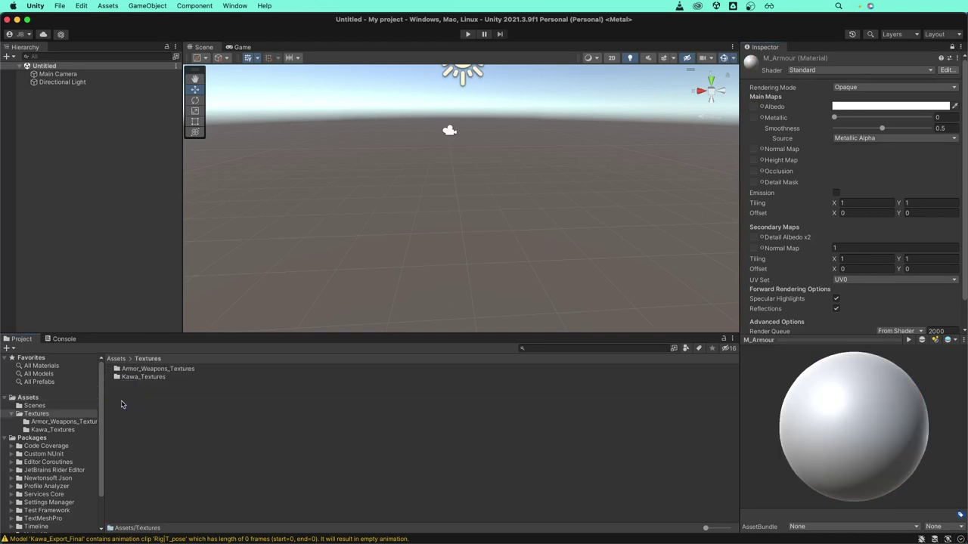
double_click(121, 369)
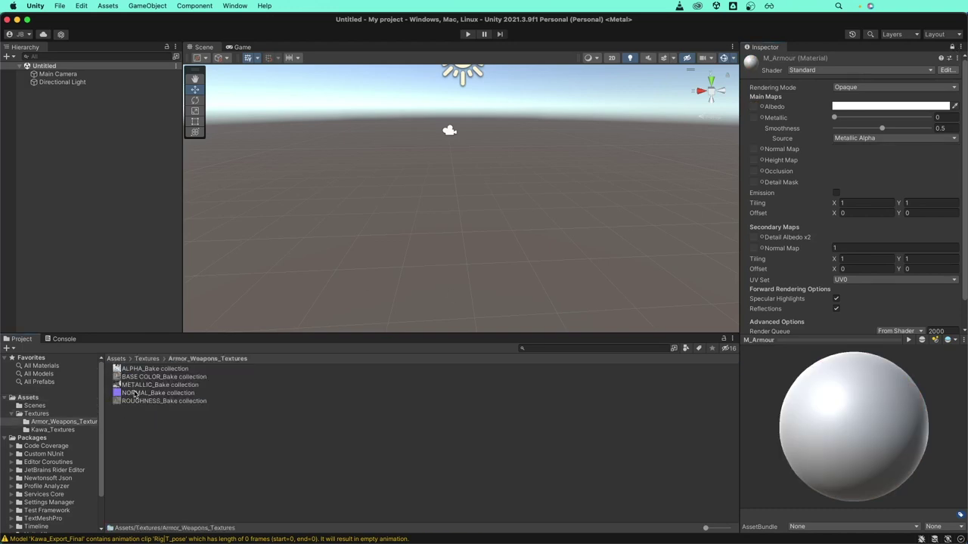
mouse_move(119, 386)
left_mouse_down()
mouse_move(762, 110)
mouse_move(754, 119)
left_mouse_up()
mouse_move(120, 393)
left_mouse_down()
mouse_move(745, 173)
mouse_move(750, 151)
left_mouse_up()
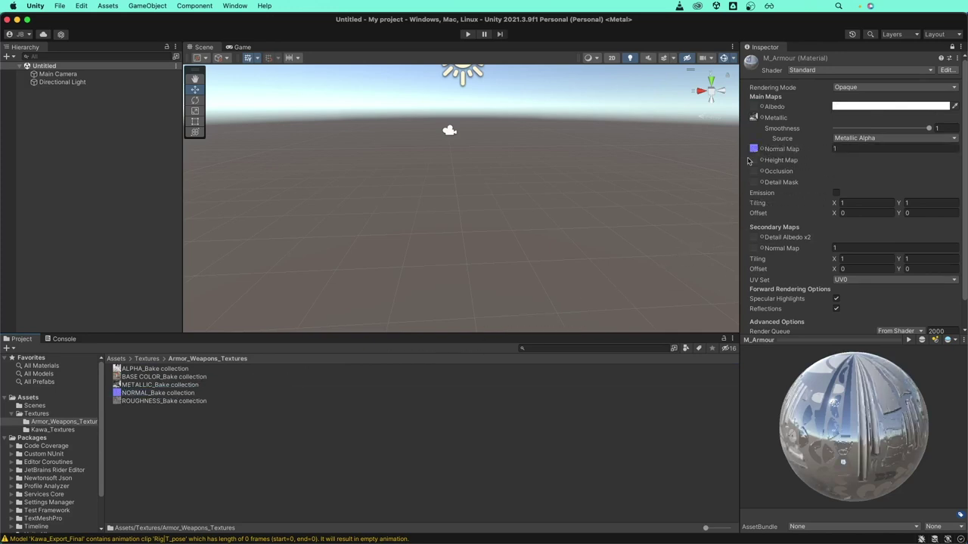
mouse_move(120, 377)
left_mouse_down()
mouse_move(714, 140)
mouse_move(755, 107)
left_mouse_up()
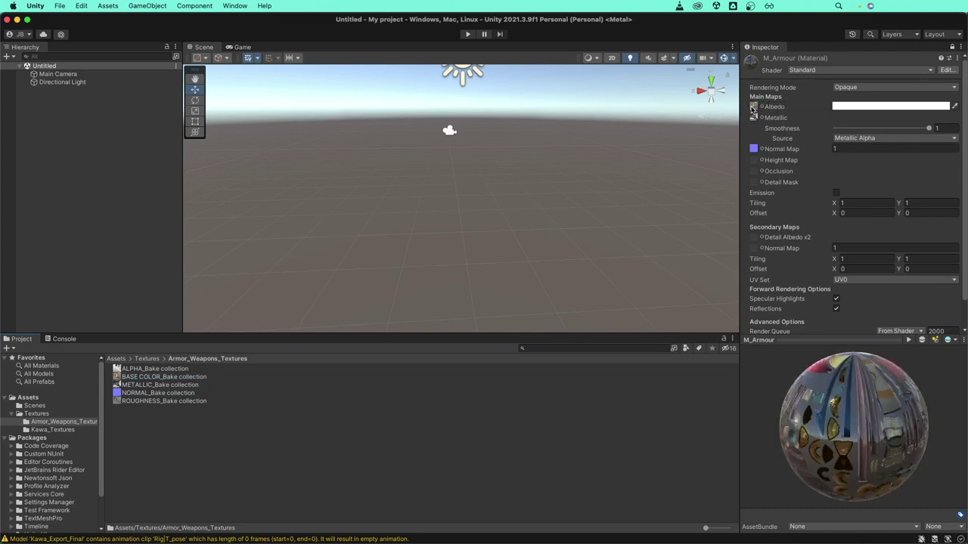
mouse_move(928, 127)
left_mouse_down()
mouse_move(862, 130)
mouse_move(883, 138)
left_mouse_up()
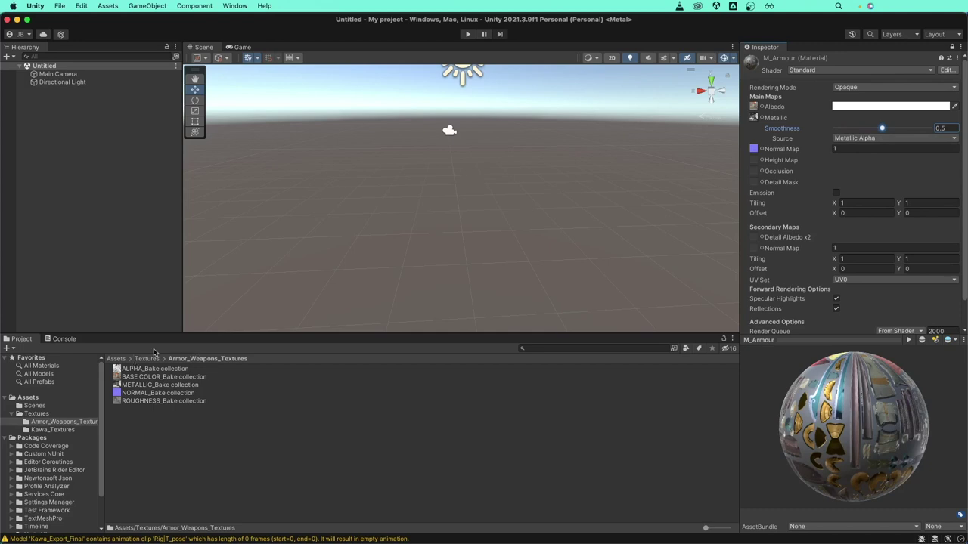
left_click(116, 359)
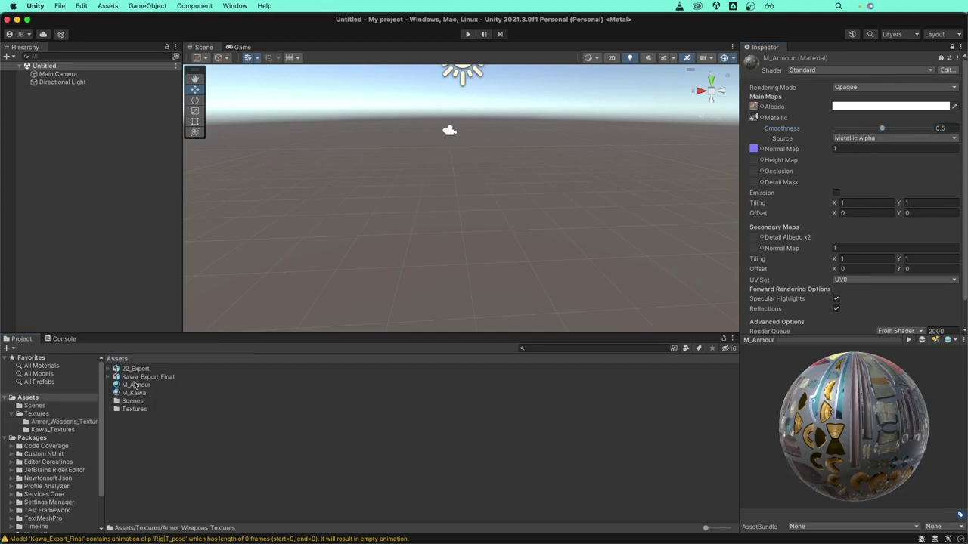
Check M_Kawa's settings, then select 22_Export and open its Materials import settings.
left_click(139, 393)
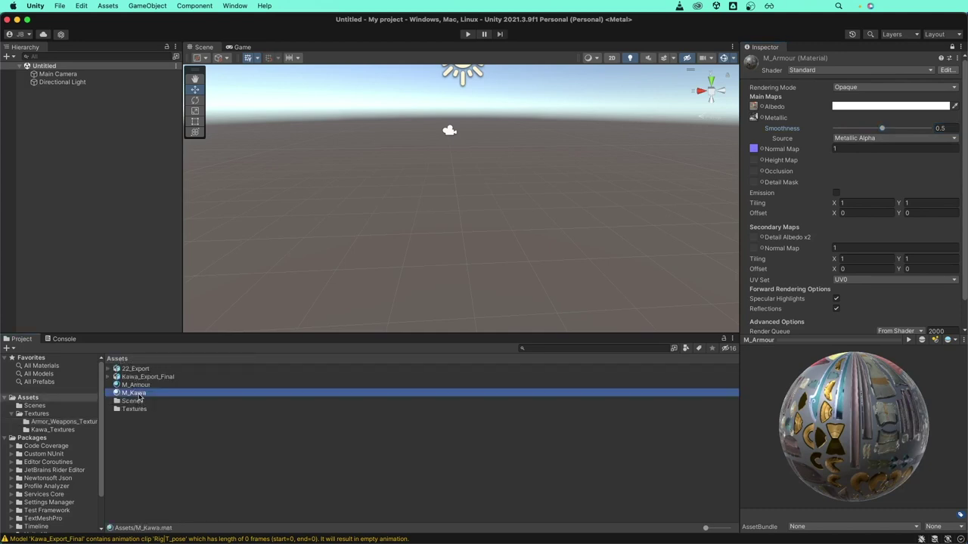
left_click(954, 46)
left_click(955, 45)
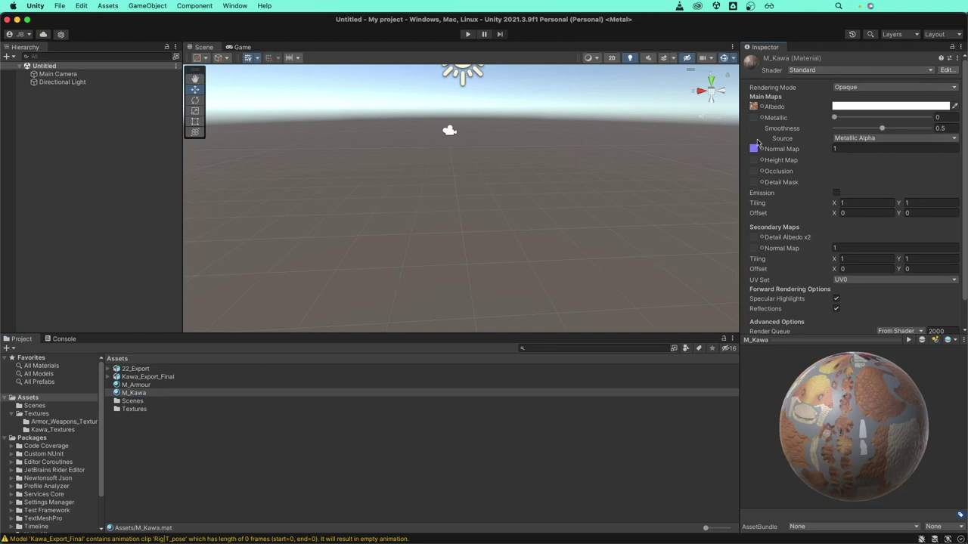
left_click(141, 377)
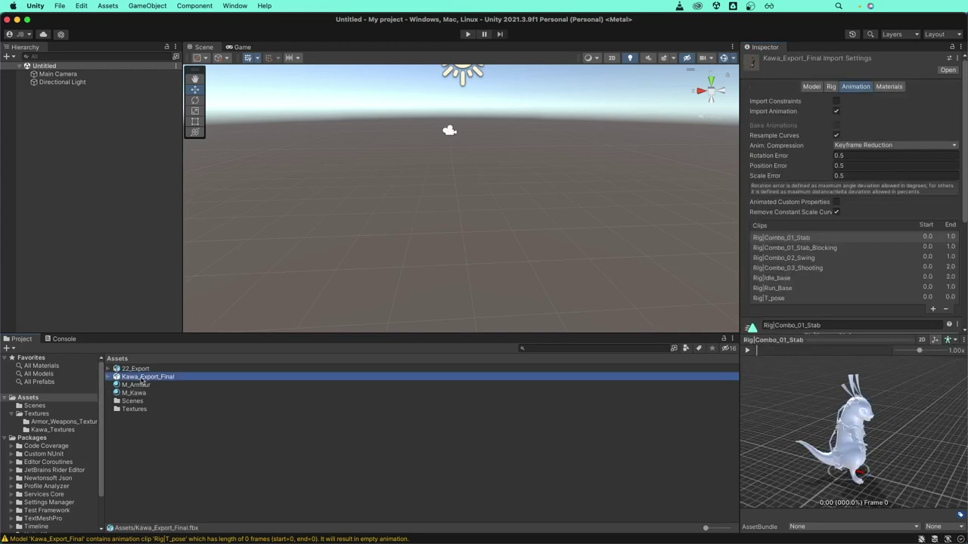
left_click(135, 369)
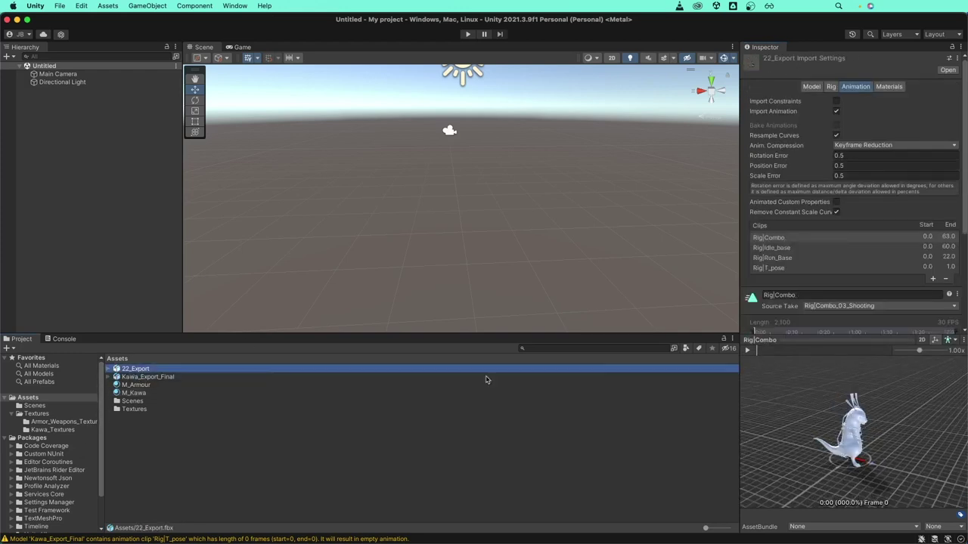
mouse_move(796, 394)
left_mouse_down()
mouse_move(820, 413)
mouse_move(809, 435)
left_mouse_up()
scroll(855, 436, "up", 3)
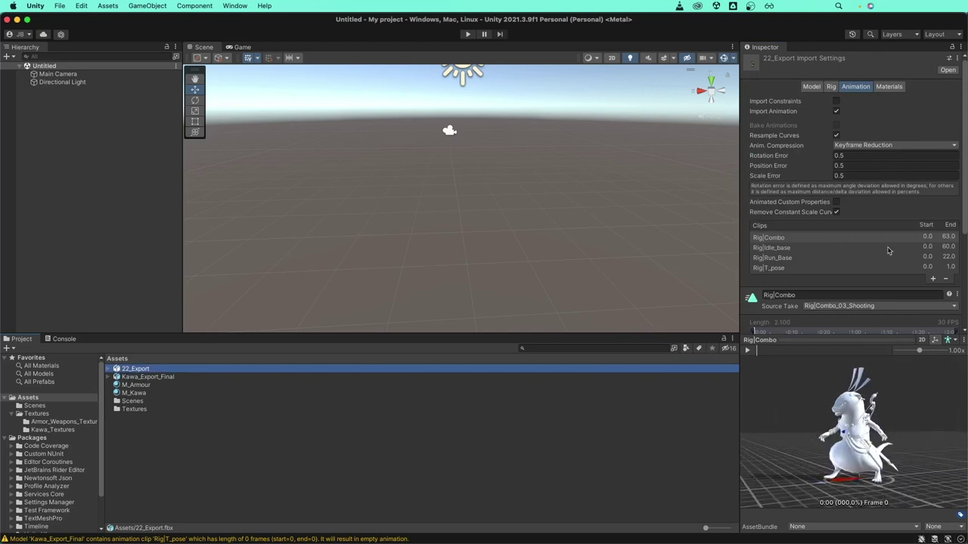
left_click(889, 88)
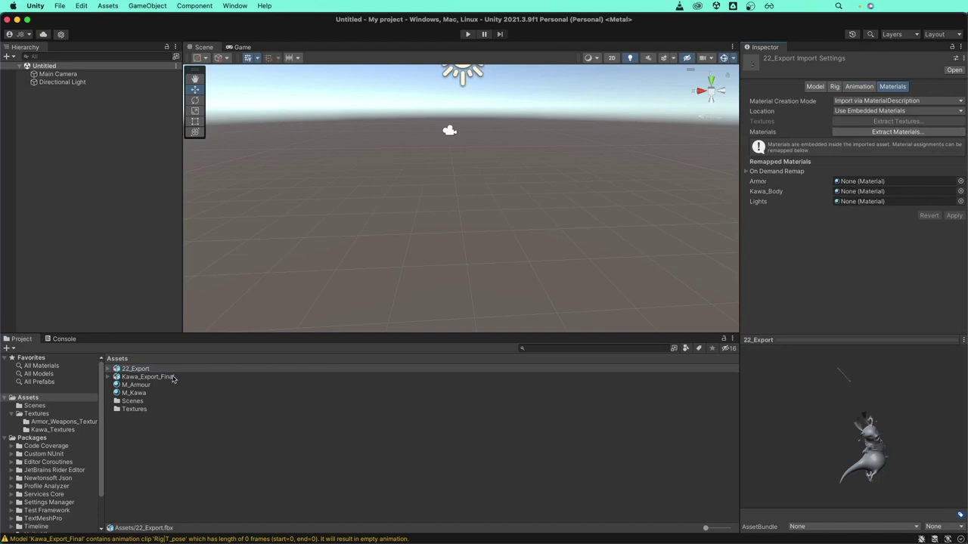
Remap 22_Export's Armor slot to M_Armour and Kawa_Body to M_Kawa, and apply.
left_click_drag(132, 389, 616, 302)
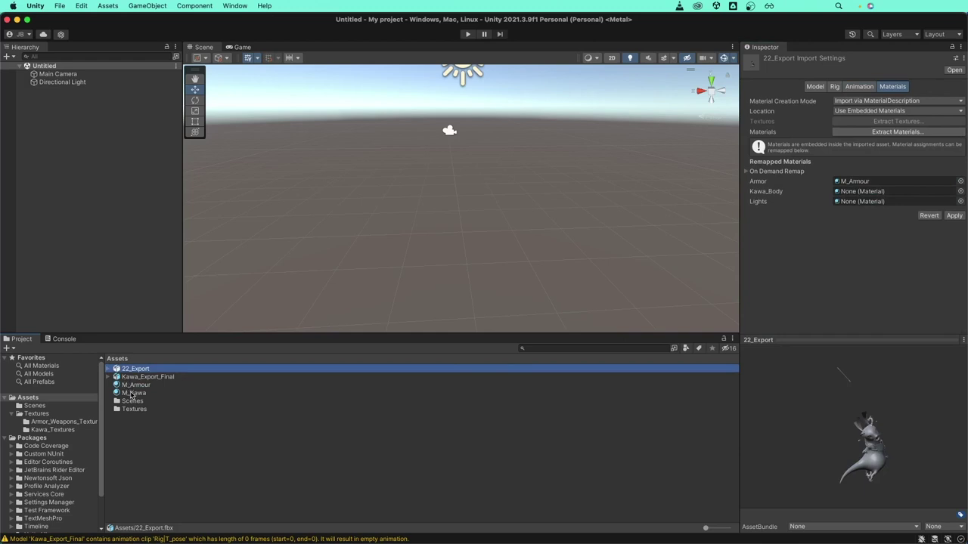
left_click_drag(132, 395, 713, 318)
left_click(955, 216)
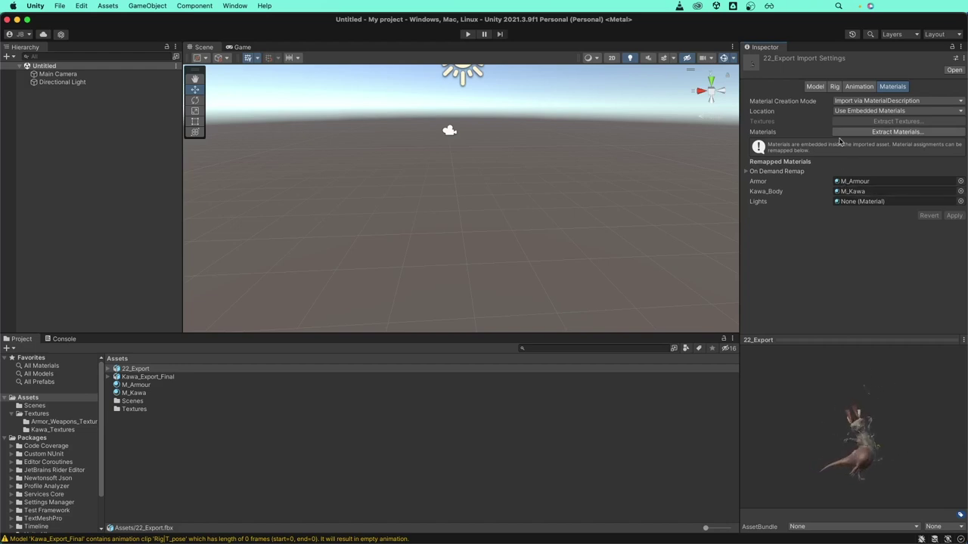
left_click(835, 87)
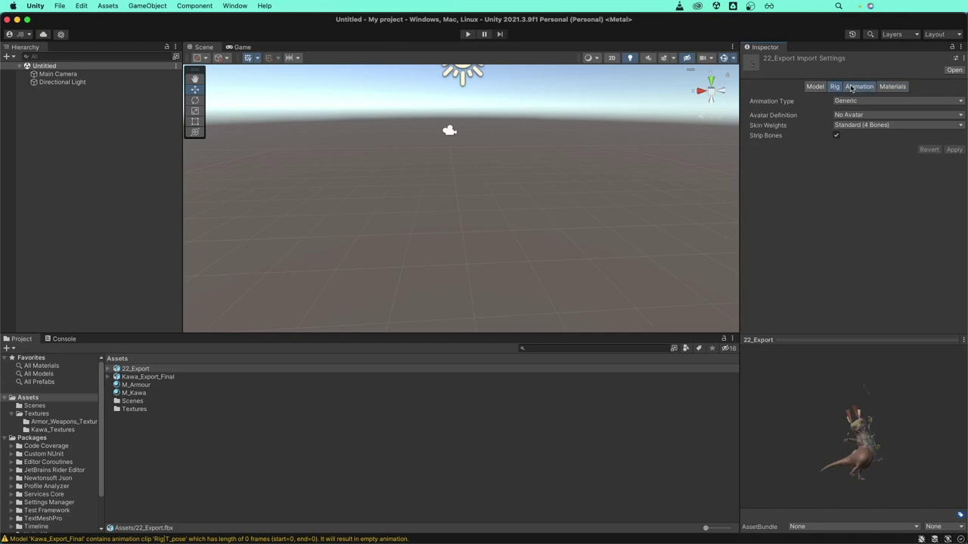
In the Animation tab, preview the textured otter running Rig|Run_Base from the front.
left_click(855, 87)
left_click_drag(837, 401, 904, 422)
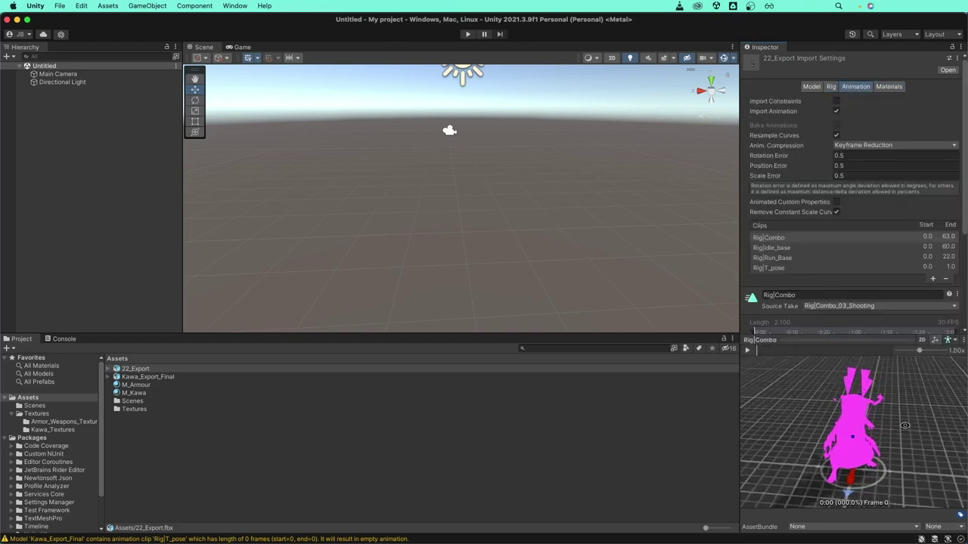
left_click(144, 377)
left_click(135, 368)
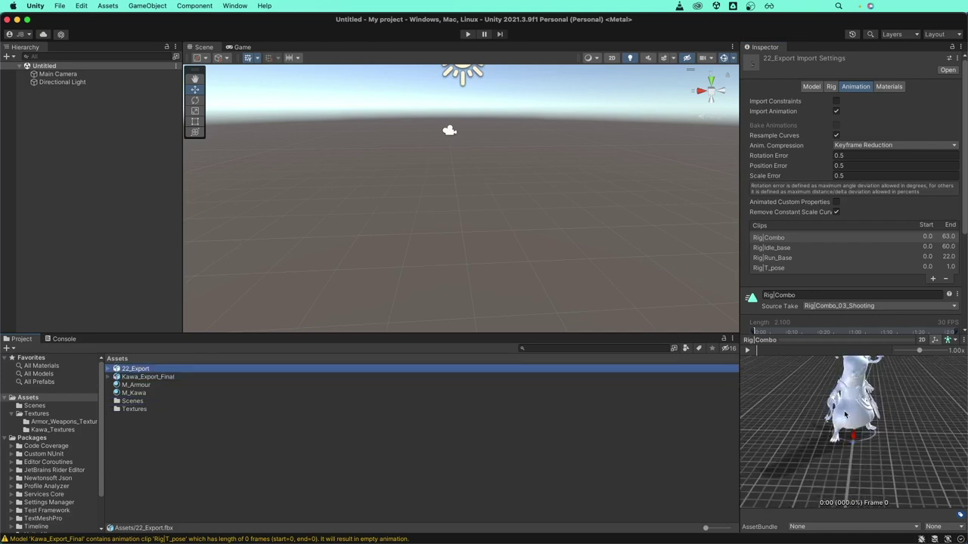
left_click_drag(817, 425, 606, 442)
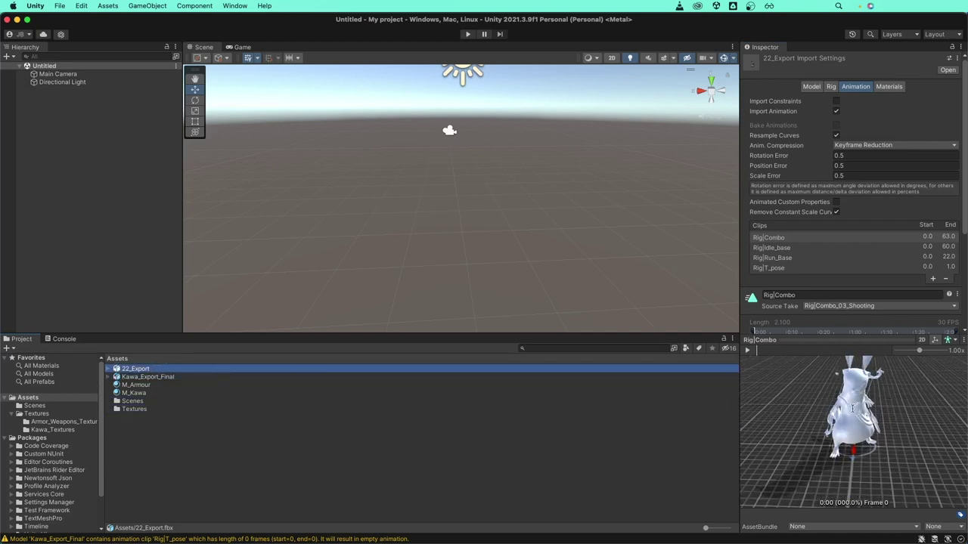
scroll(854, 438, "down", 5)
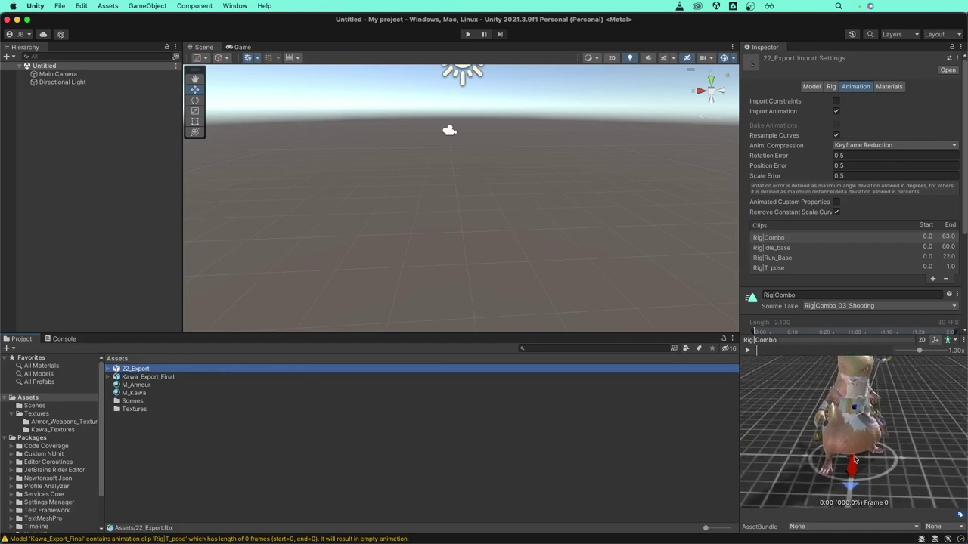
scroll(854, 459, "down", 3)
mouse_move(854, 459)
left_mouse_down()
mouse_move(840, 451)
mouse_move(890, 472)
mouse_move(884, 502)
left_mouse_up()
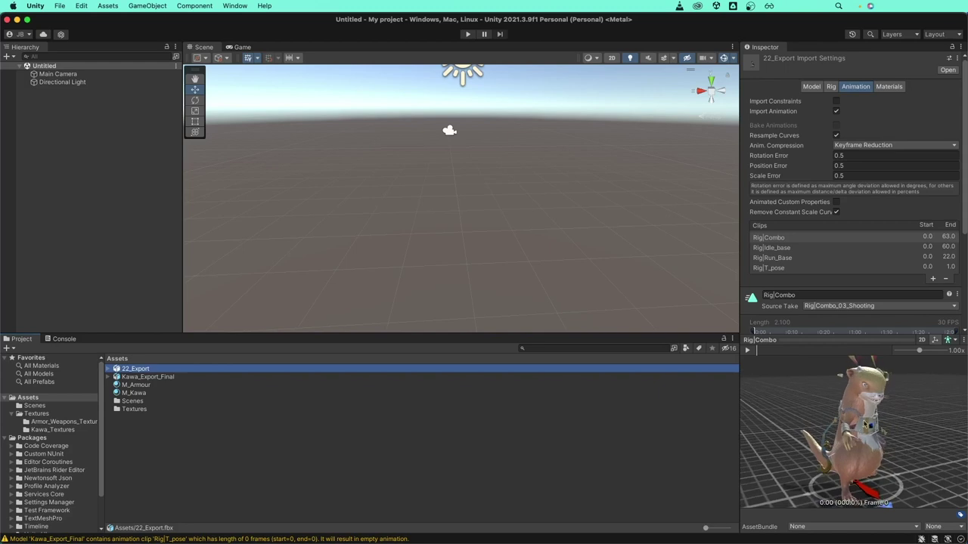
left_click(773, 258)
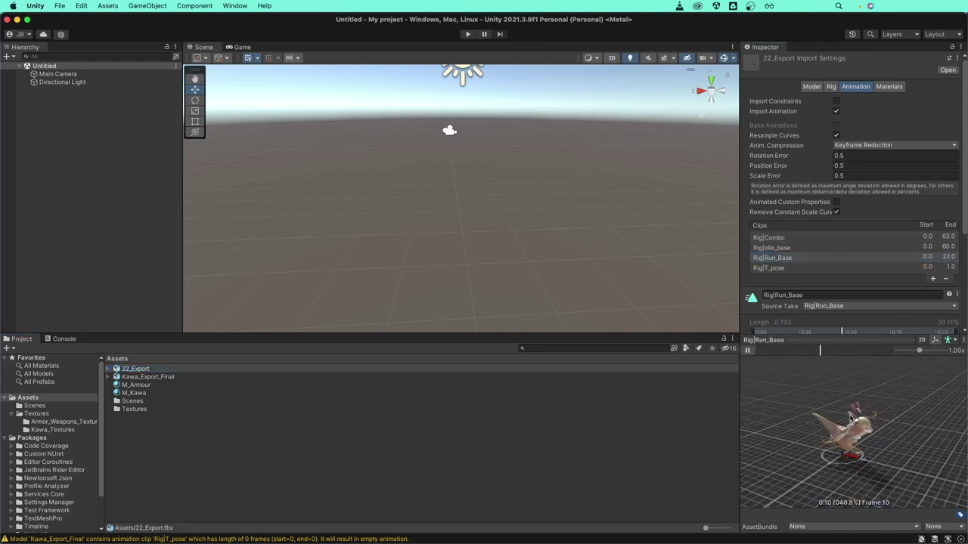
left_click_drag(850, 417, 794, 400)
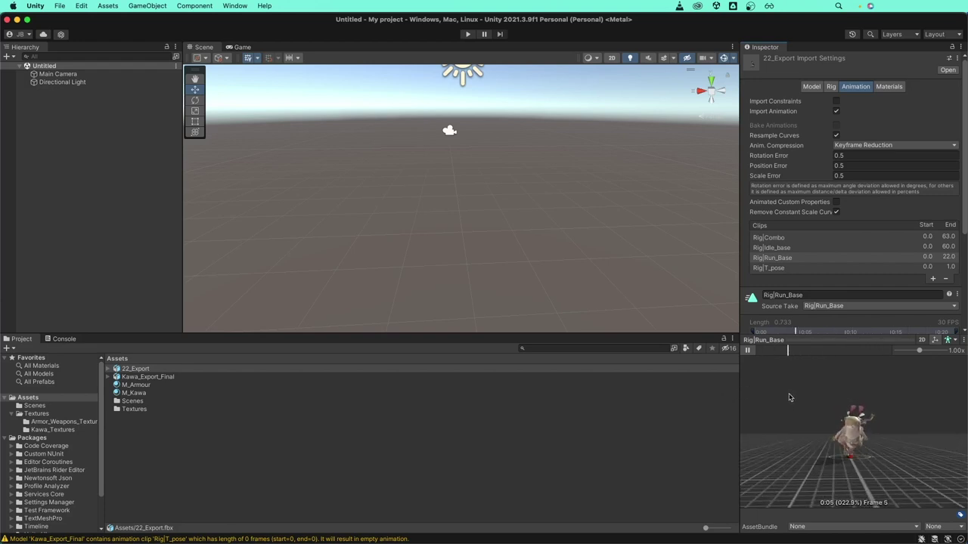